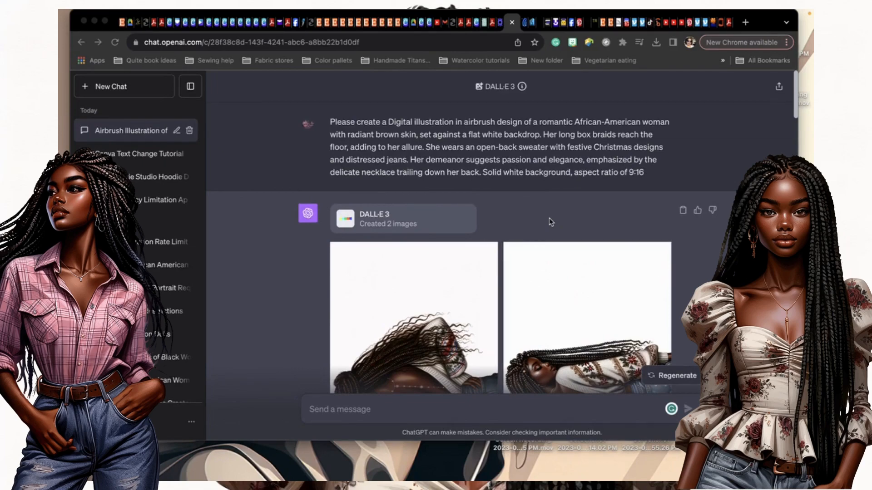
Scroll through the ChatGPT conversation to review the generated blue-sweater images.
scroll(551, 221, down, 3)
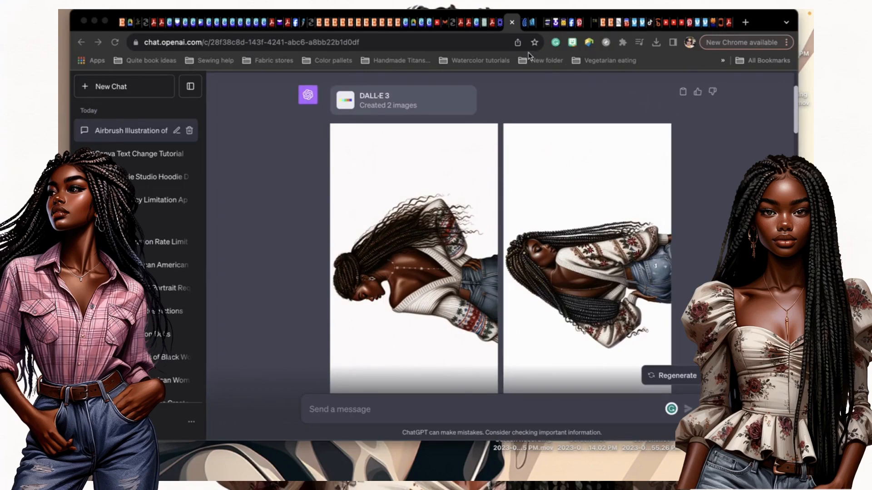
scroll(495, 237, down, 10)
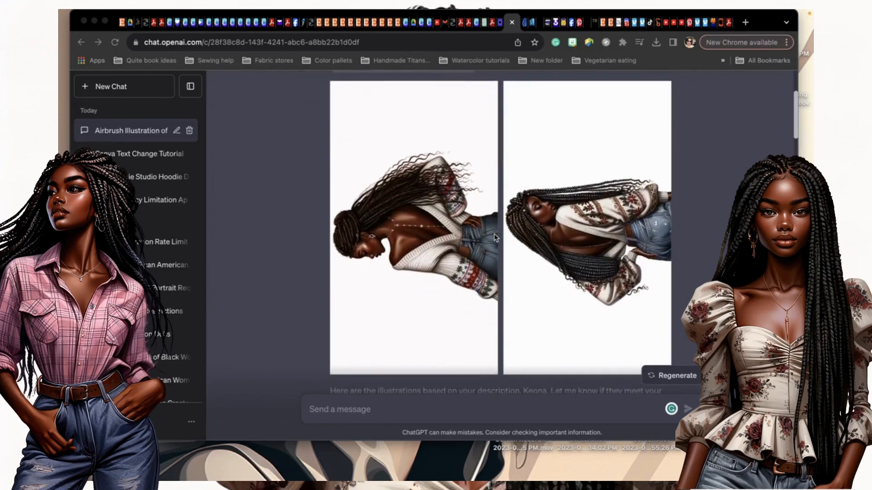
scroll(495, 237, up, 10)
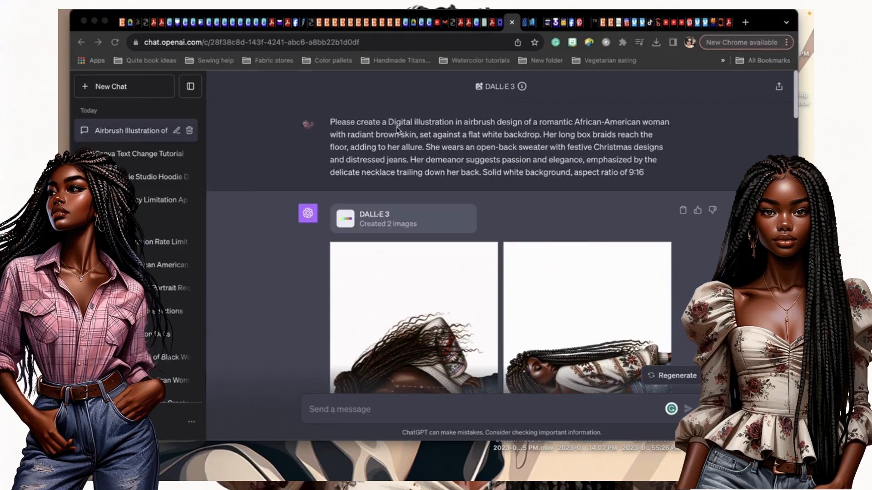
scroll(397, 129, down, 1)
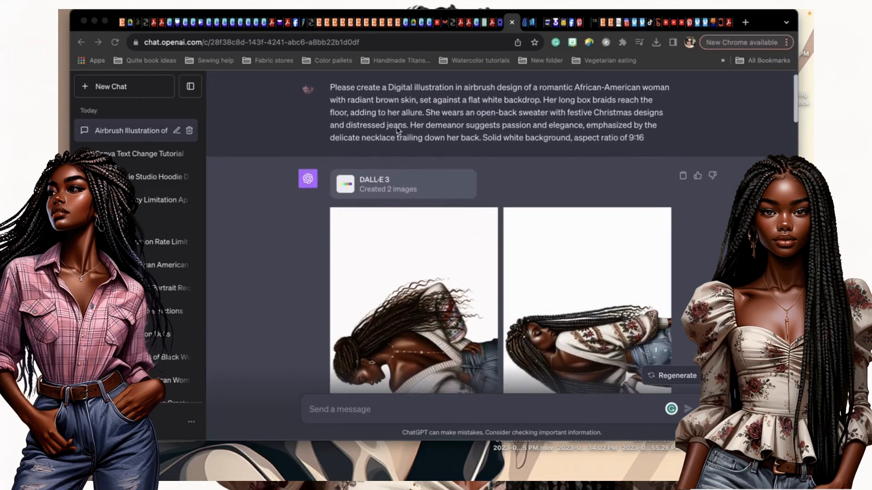
scroll(397, 131, down, 3)
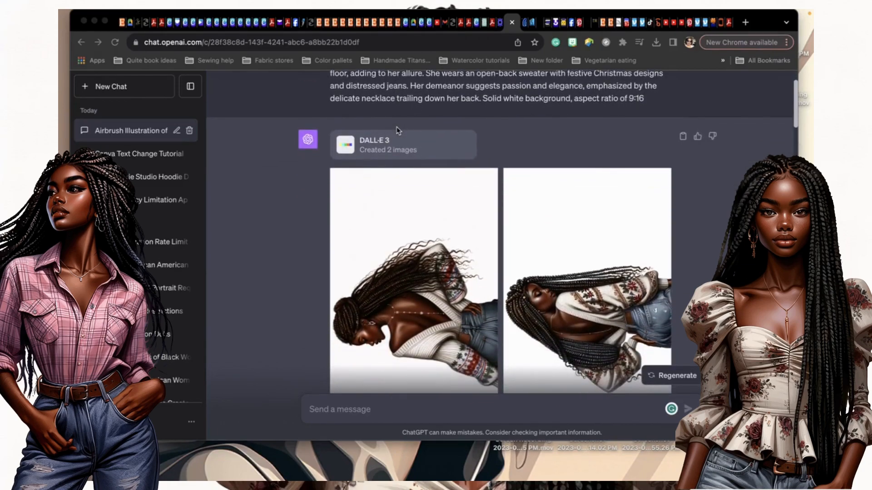
scroll(397, 131, down, 5)
scroll(396, 130, down, 1)
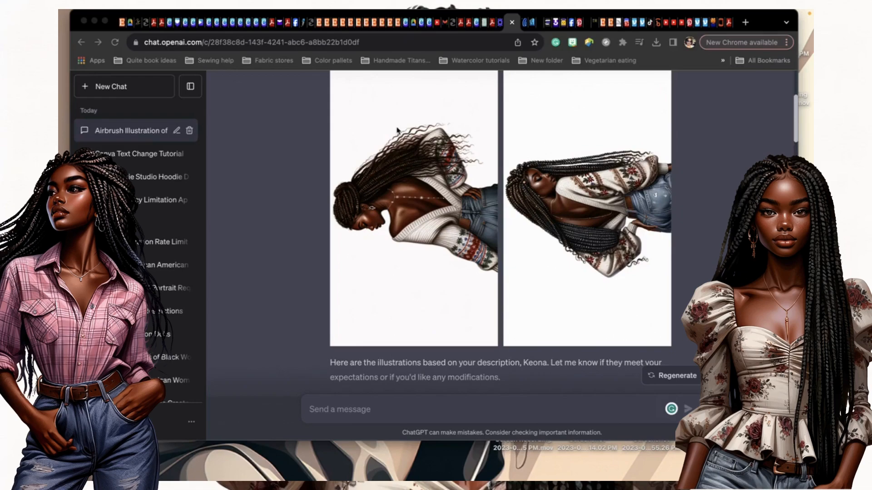
scroll(397, 130, down, 3)
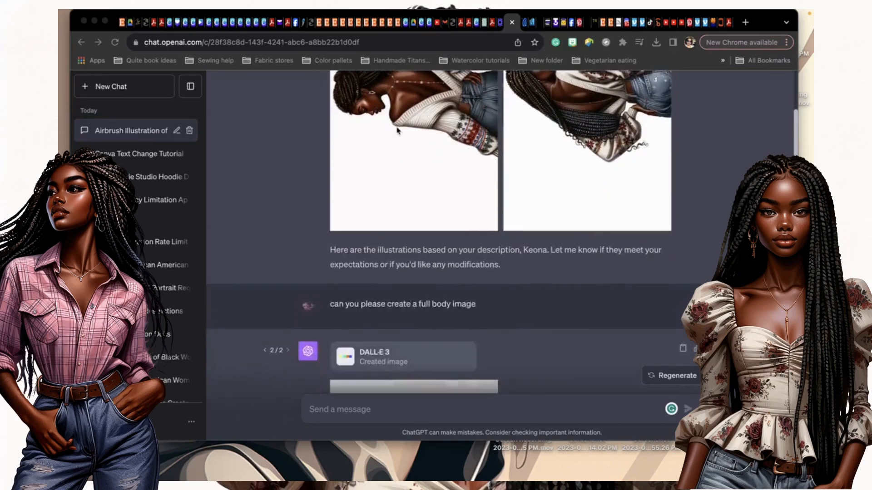
scroll(397, 131, down, 5)
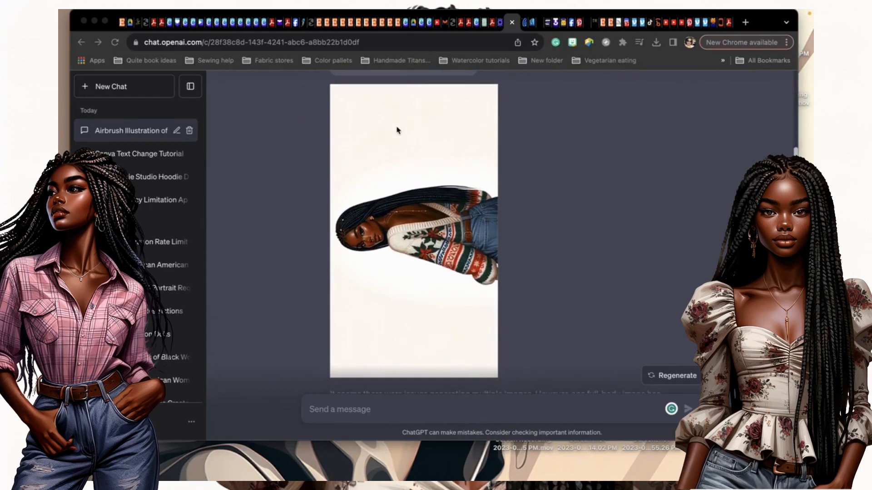
scroll(397, 130, down, 10)
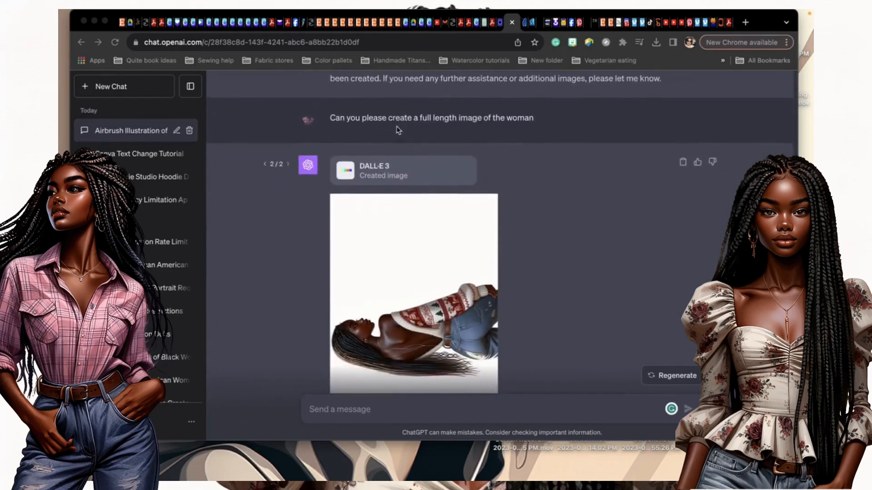
scroll(396, 131, down, 6)
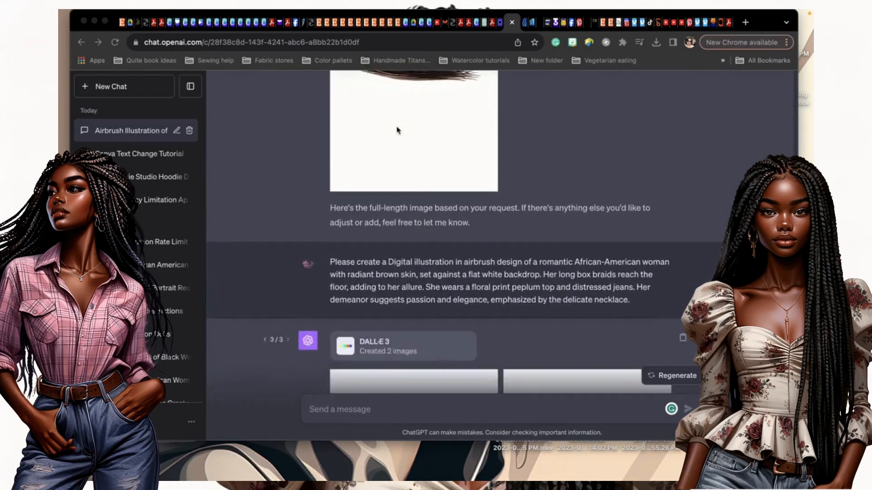
scroll(397, 130, down, 2)
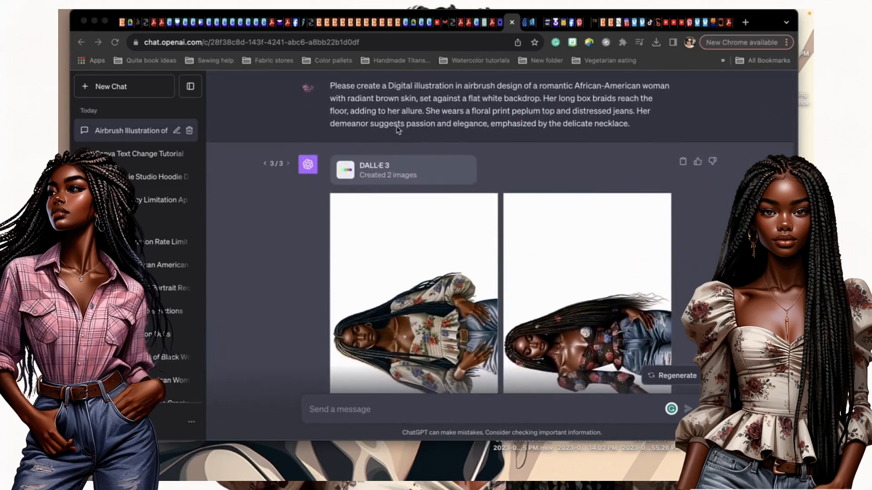
scroll(397, 130, up, 1)
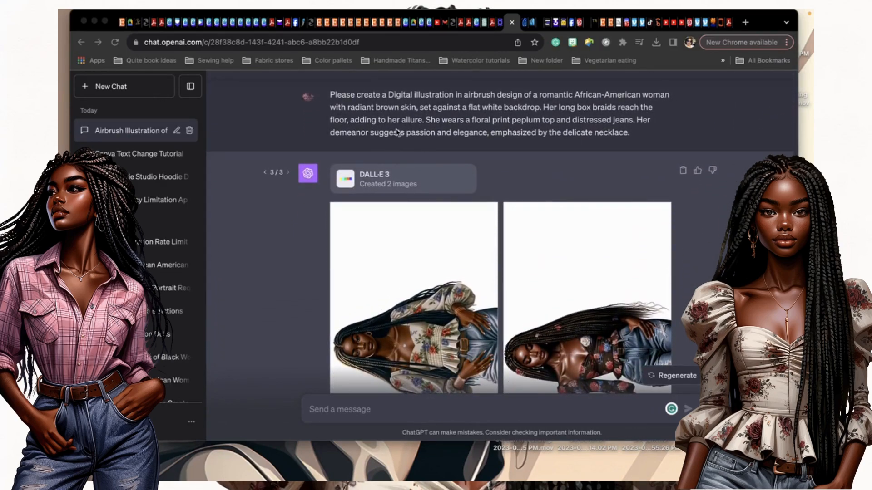
scroll(396, 132, down, 2)
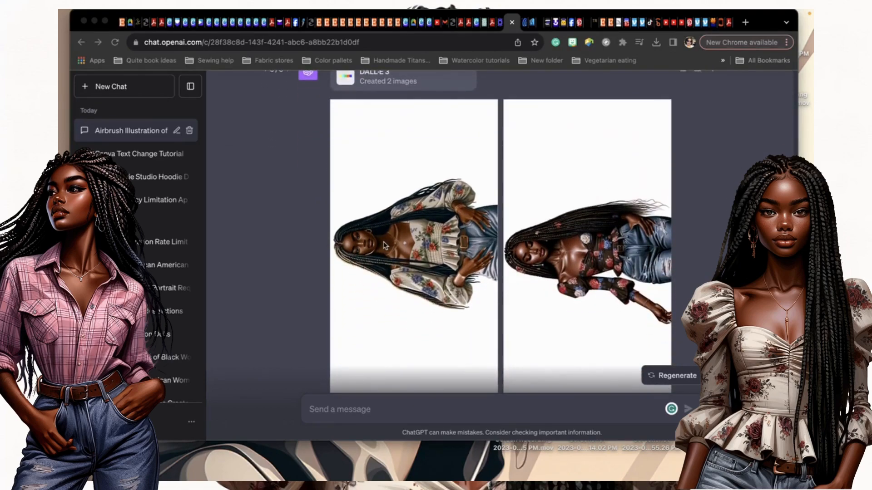
scroll(384, 245, down, 1)
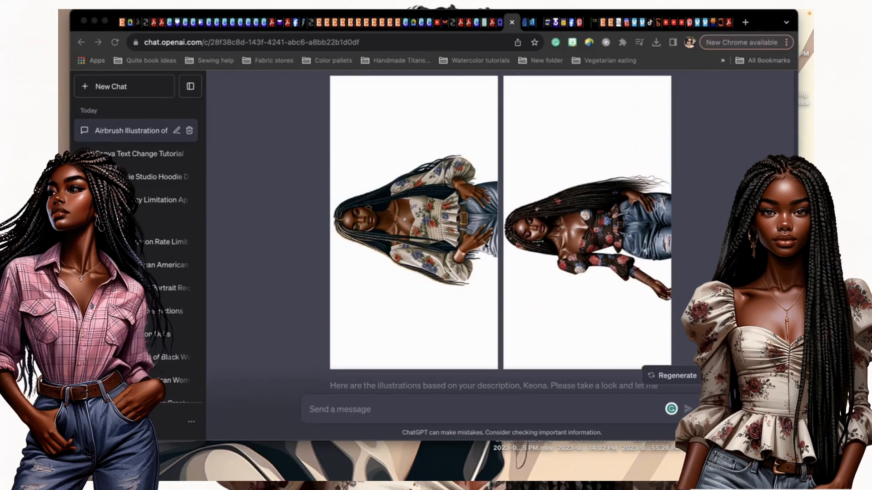
scroll(415, 259, down, 3)
scroll(415, 259, down, 6)
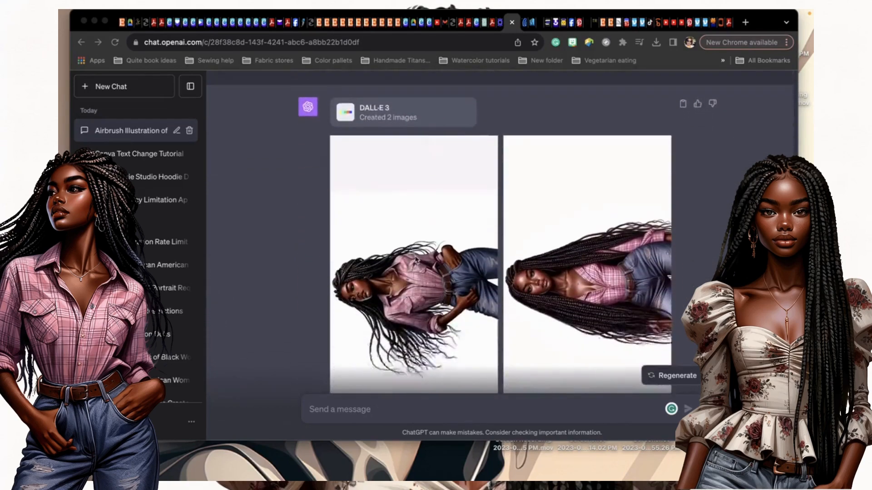
scroll(414, 260, down, 2)
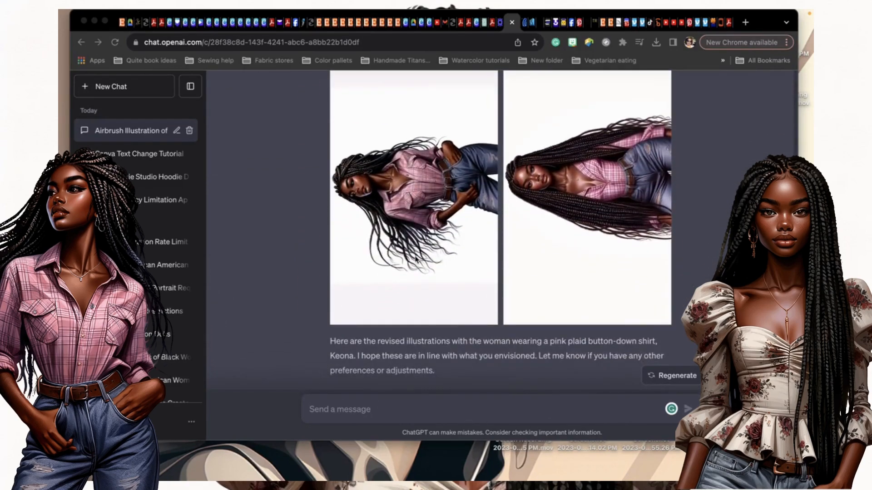
scroll(415, 259, down, 2)
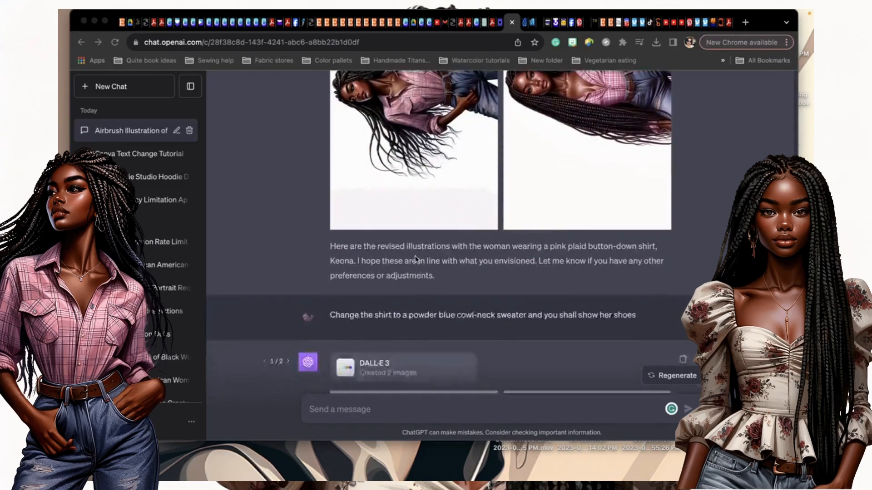
scroll(595, 245, up, 3)
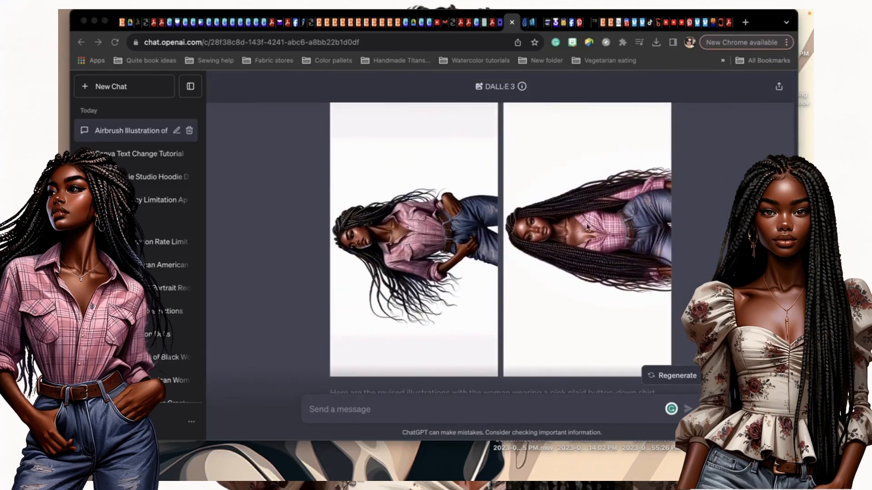
scroll(423, 190, down, 2)
scroll(421, 191, down, 6)
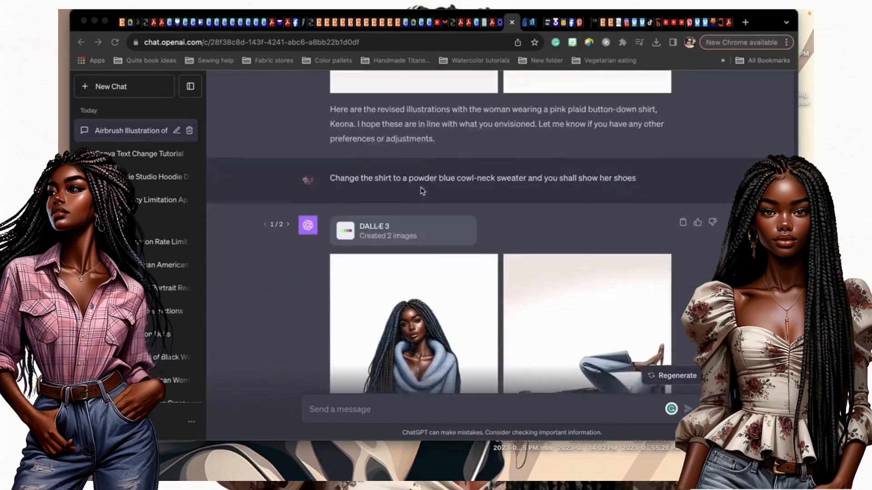
scroll(422, 190, down, 1)
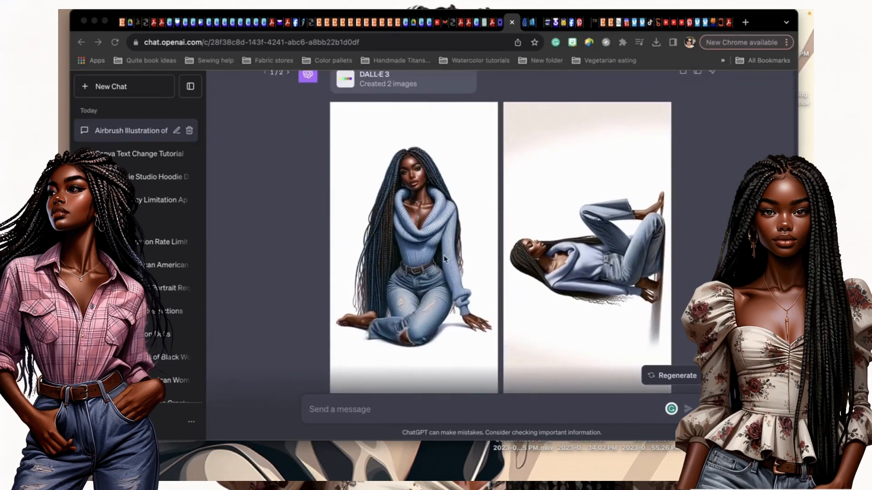
scroll(444, 259, down, 1)
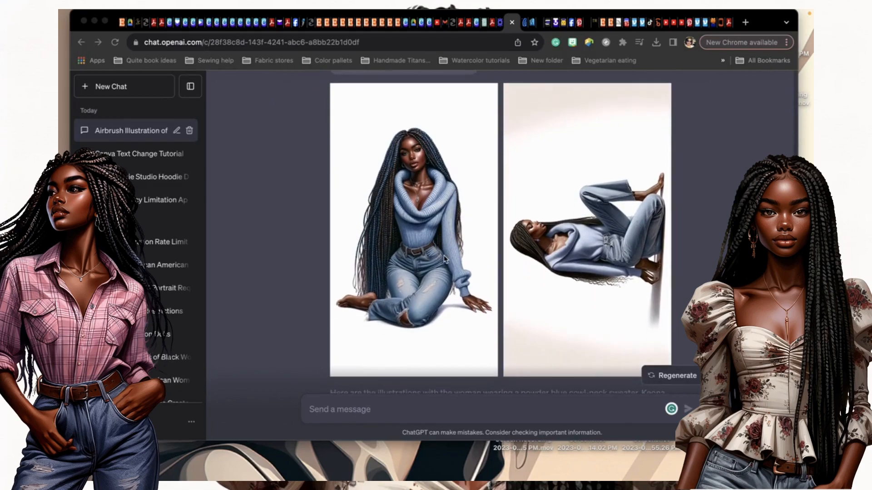
scroll(444, 258, up, 3)
scroll(444, 259, down, 3)
scroll(444, 259, up, 5)
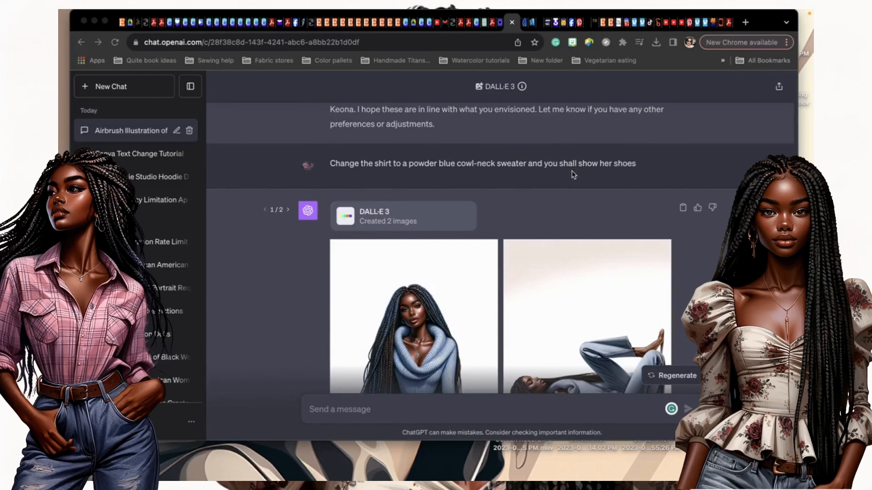
scroll(573, 175, down, 1)
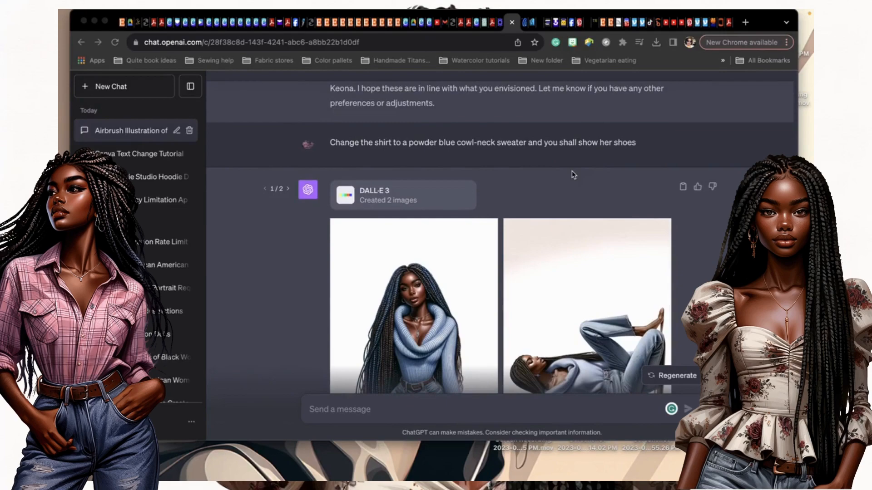
scroll(571, 171, down, 1)
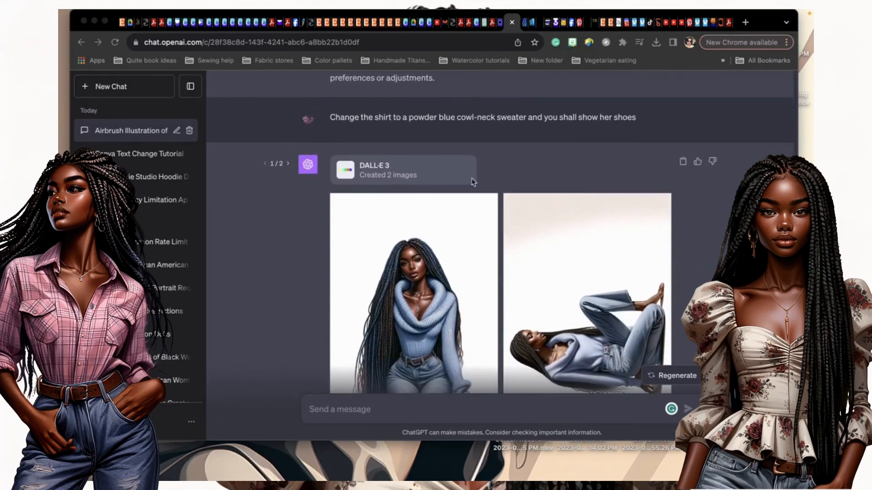
View image set 2/2 of the blue-sweater pair, then switch to the house clipart document in Photoshop.
click(288, 165)
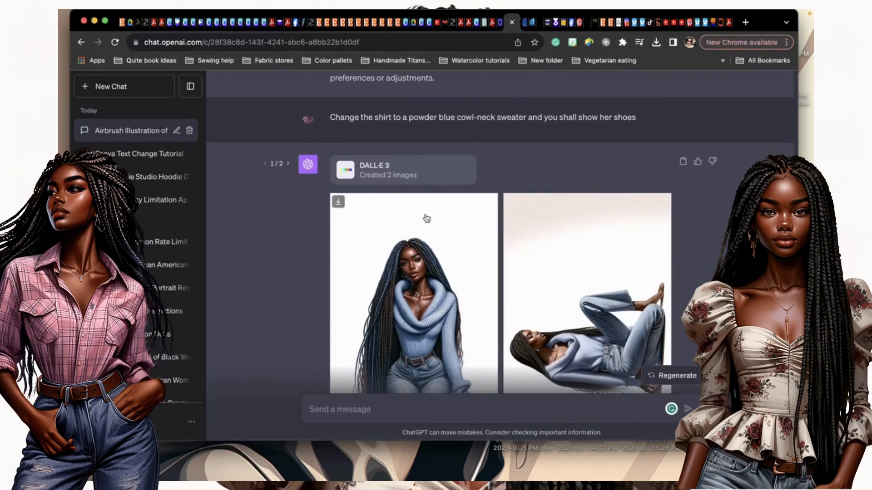
click(288, 164)
scroll(371, 290, down, 2)
scroll(371, 290, down, 2)
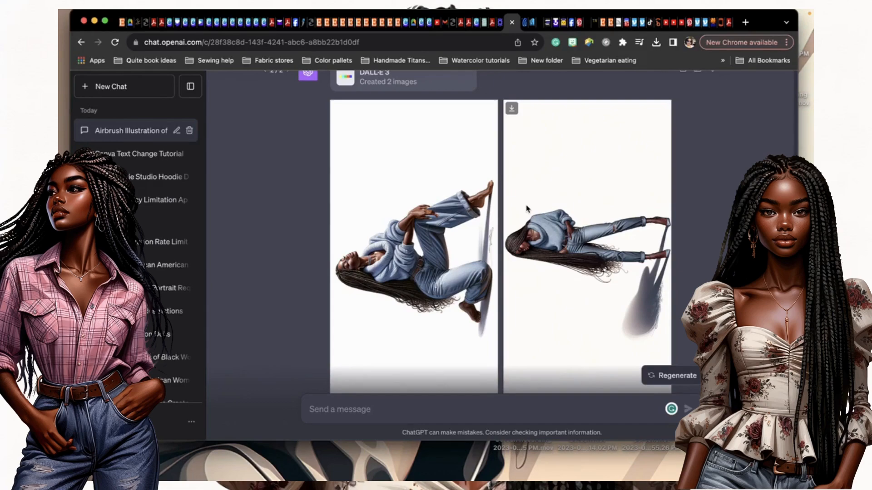
mouse_move(59, 345)
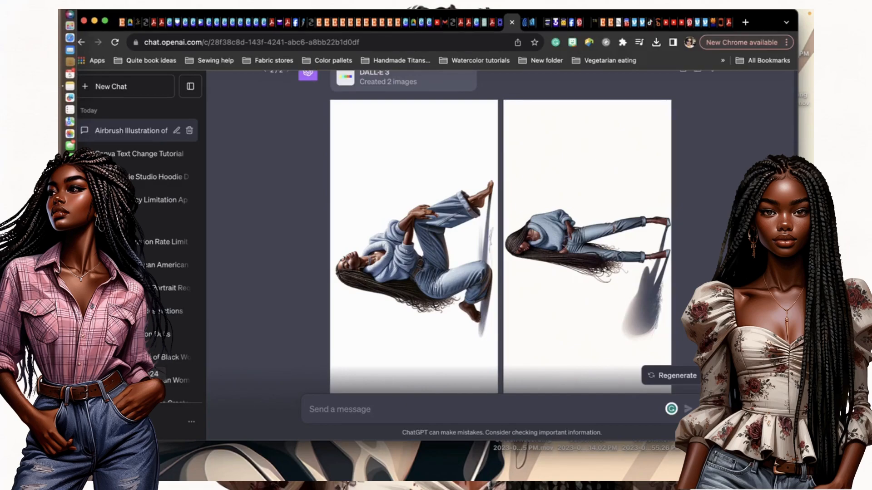
click(70, 339)
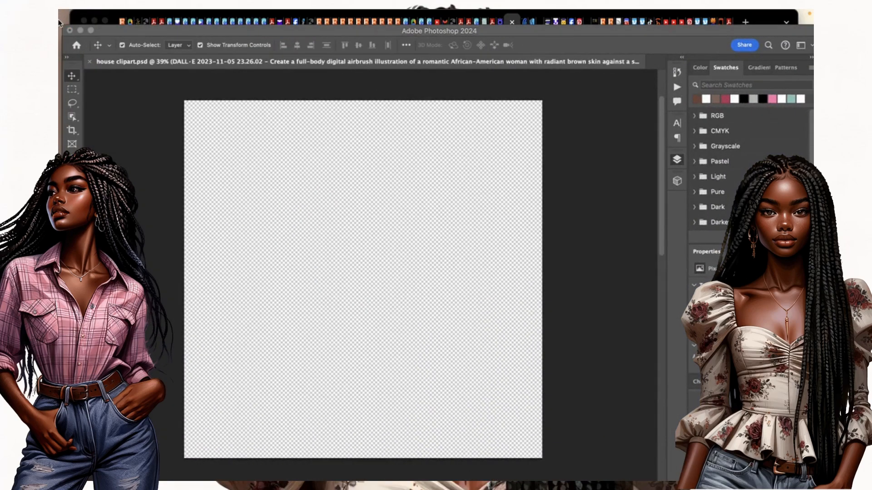
Place the DALL-E 'She' braided-woman PNG from Downloads onto the house clipart canvas.
mouse_move(60, 28)
click(77, 41)
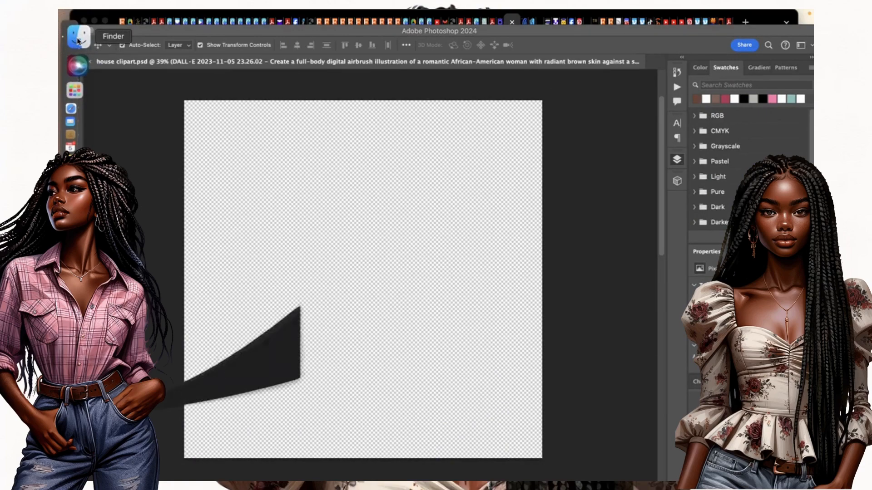
scroll(322, 257, down, 5)
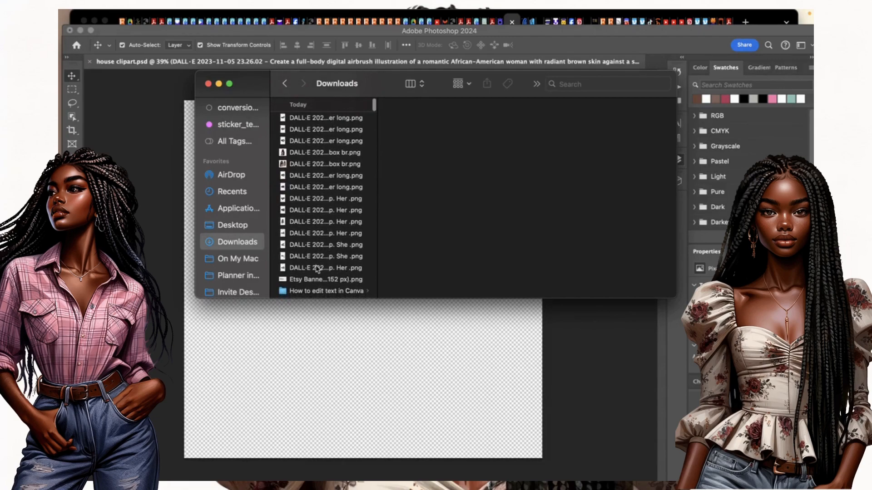
click(318, 268)
click(318, 256)
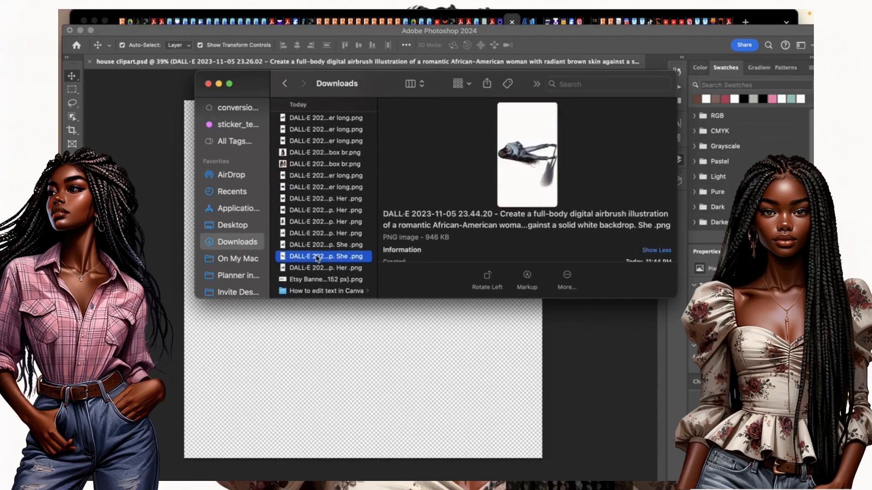
drag(368, 259, 329, 345)
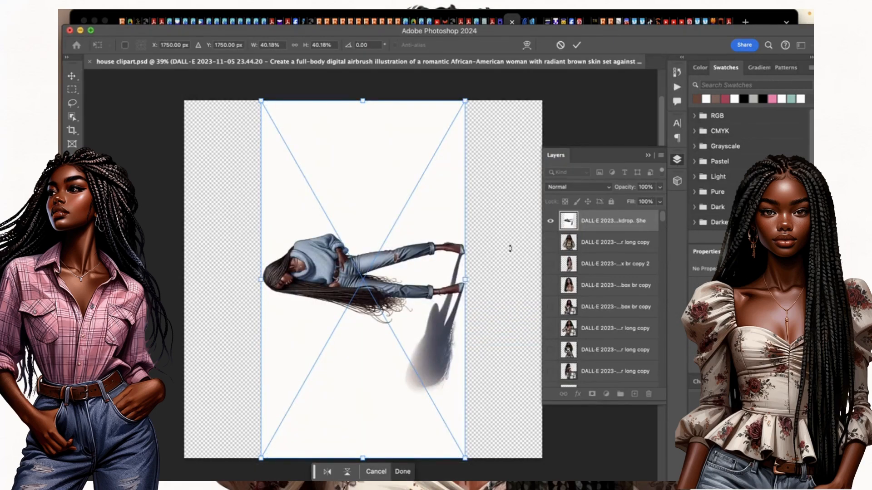
Rotate the placed woman illustration about 90° to stand upright and commit the placement.
drag(474, 276, 368, 425)
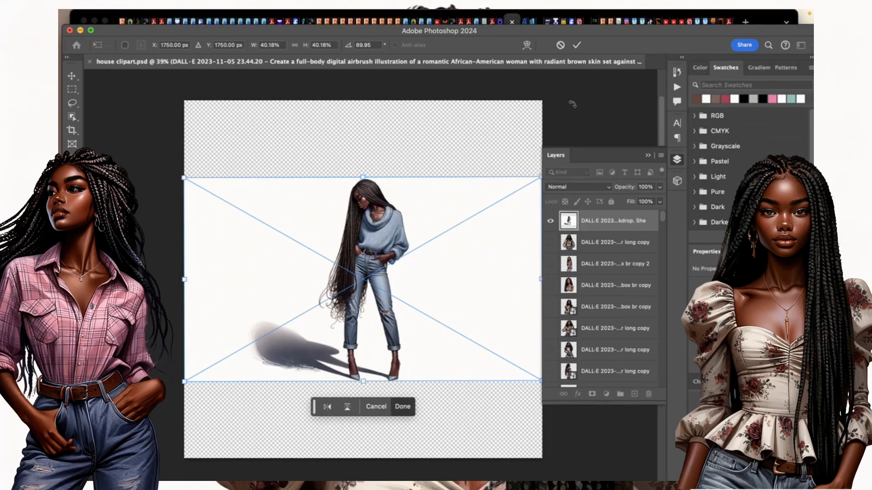
click(578, 46)
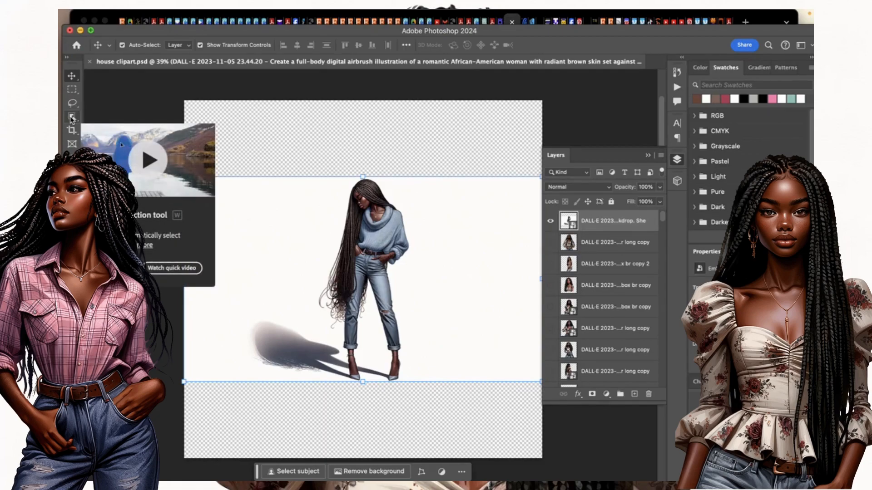
Select the woman's hair and body with Object Selection, then enter Select and Mask.
key(w)
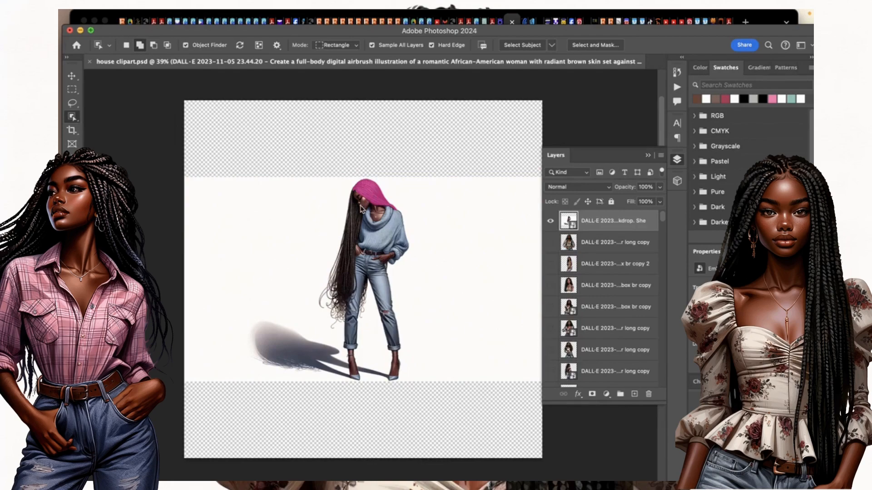
click(361, 208)
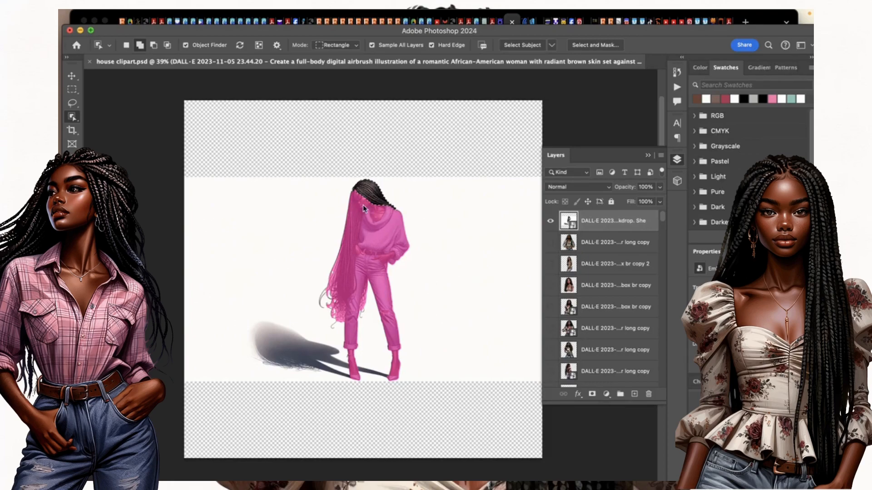
shift+click(320, 317)
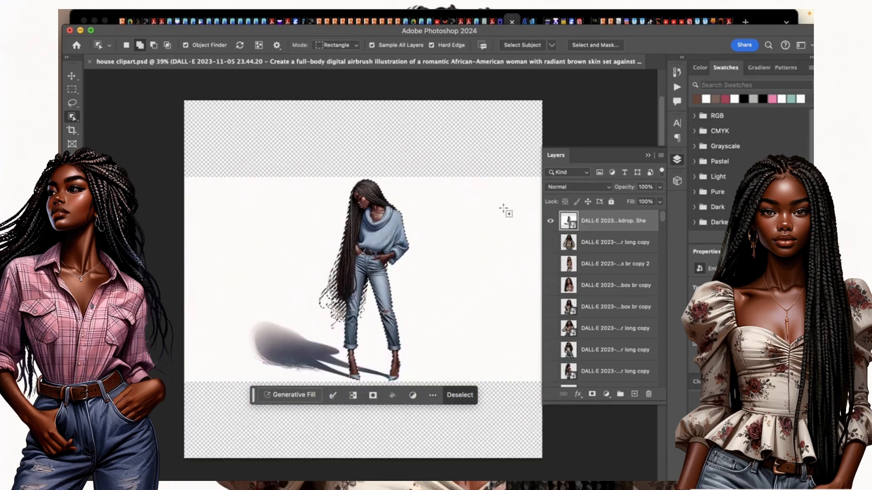
click(594, 46)
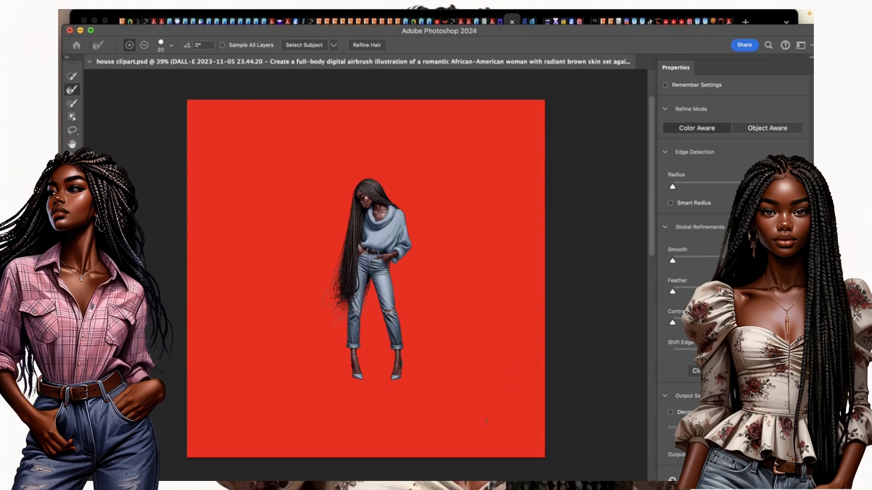
Enable Decontaminate Colors and refine the loose braid edges and lower curl strands.
click(670, 413)
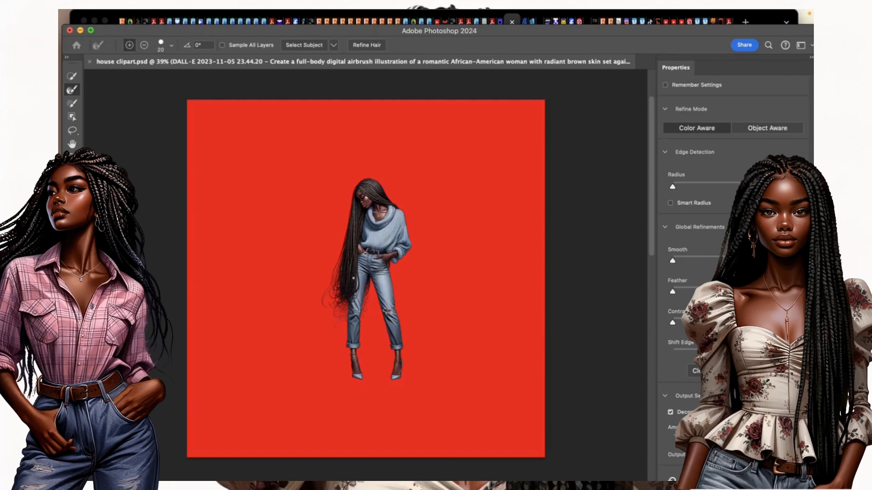
scroll(351, 280, up, 5)
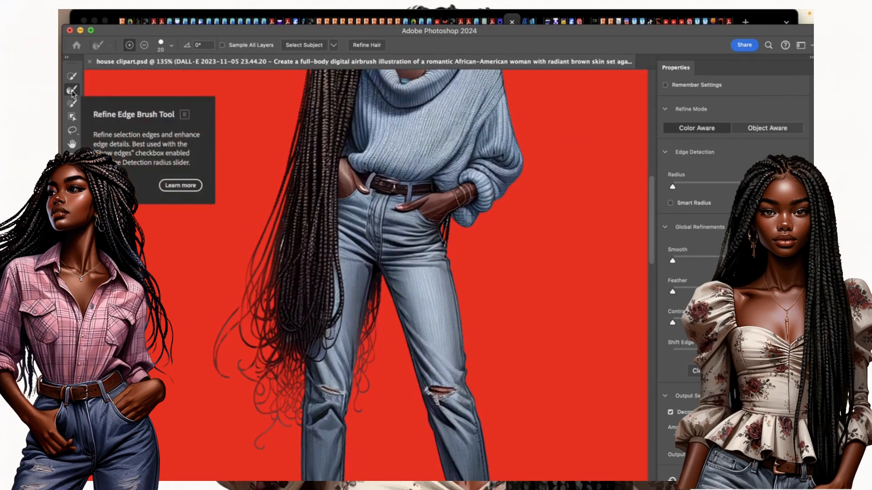
drag(278, 242, 286, 240)
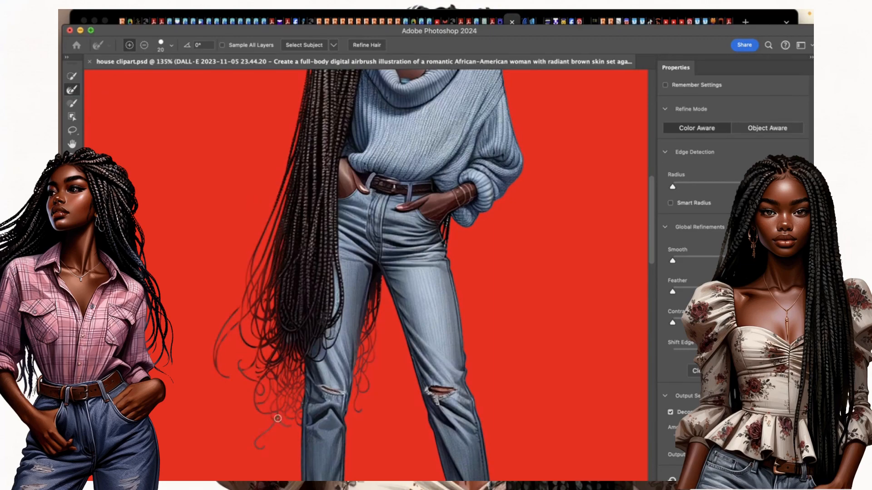
mouse_move(266, 428)
mouse_down()
mouse_move(255, 444)
mouse_move(267, 453)
mouse_up()
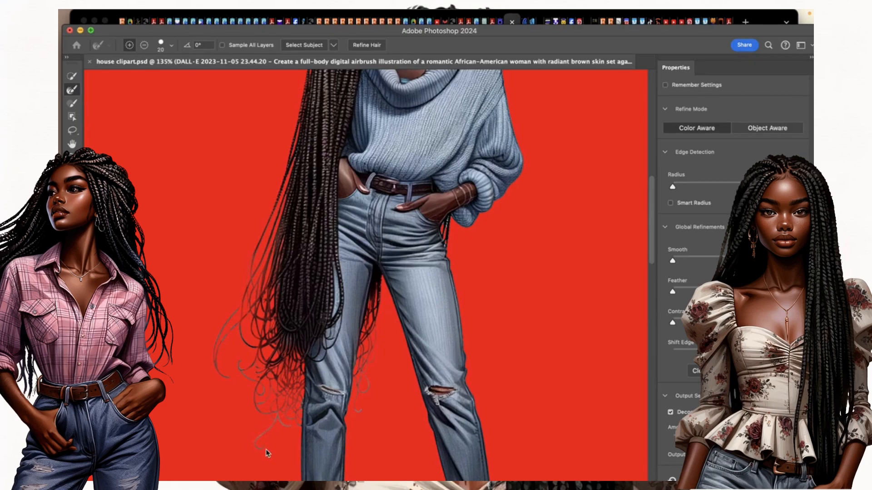
scroll(303, 347, up, 5)
scroll(303, 347, down, 6)
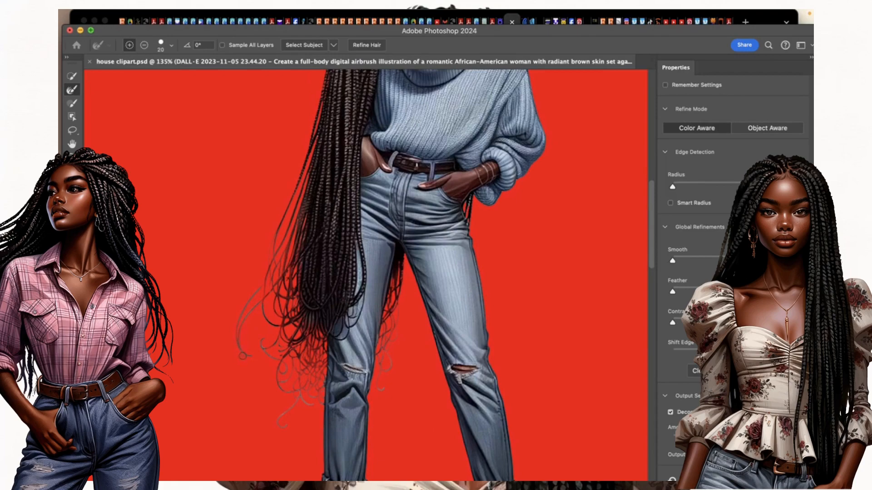
scroll(266, 295, up, 1)
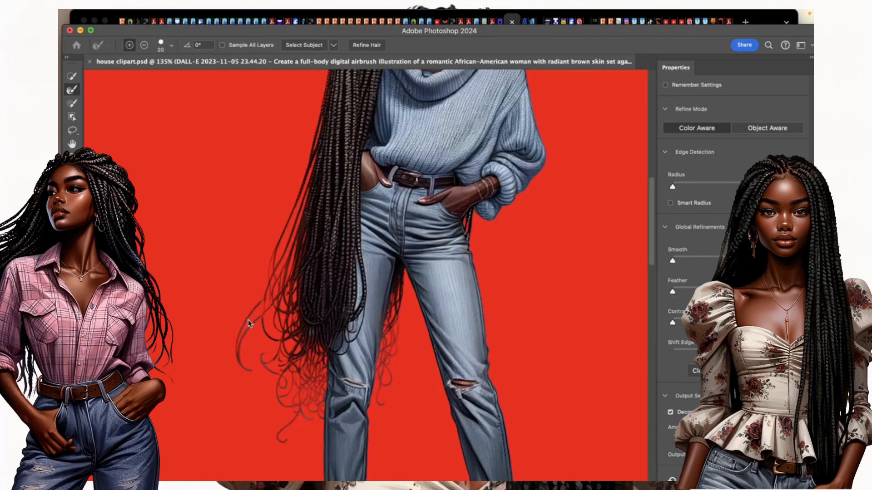
Brush the left hair strands and braid tip back in, then apply the cutout.
drag(275, 281, 263, 328)
drag(278, 247, 274, 250)
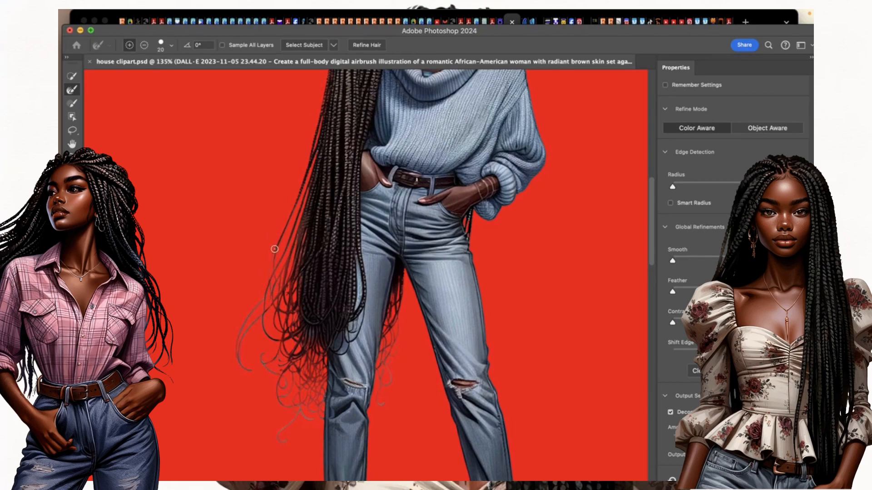
click(274, 309)
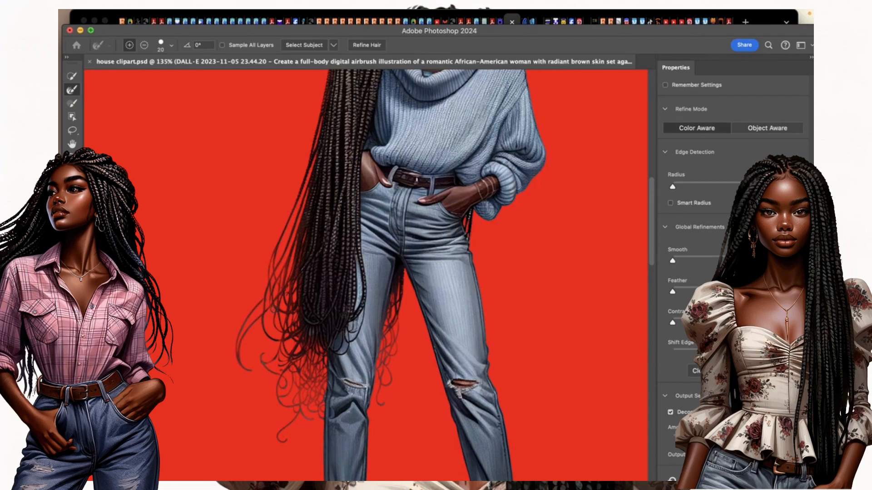
scroll(274, 310, up, 5)
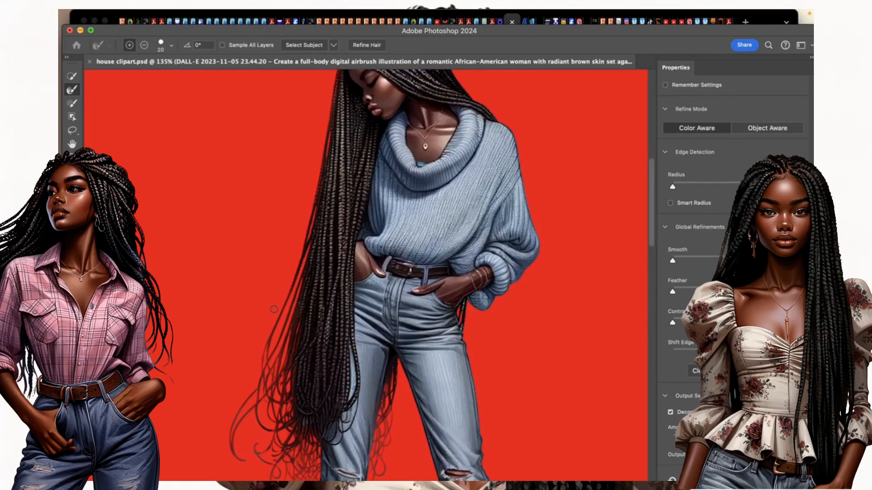
scroll(274, 309, up, 3)
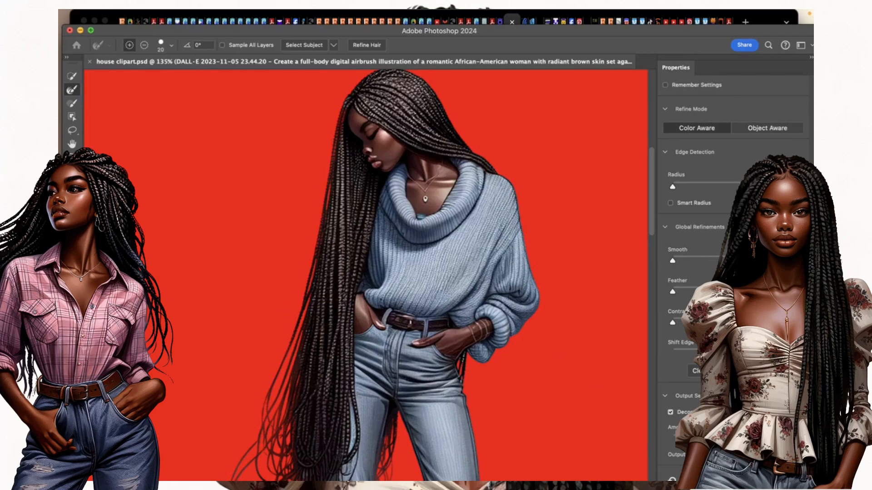
key(Return)
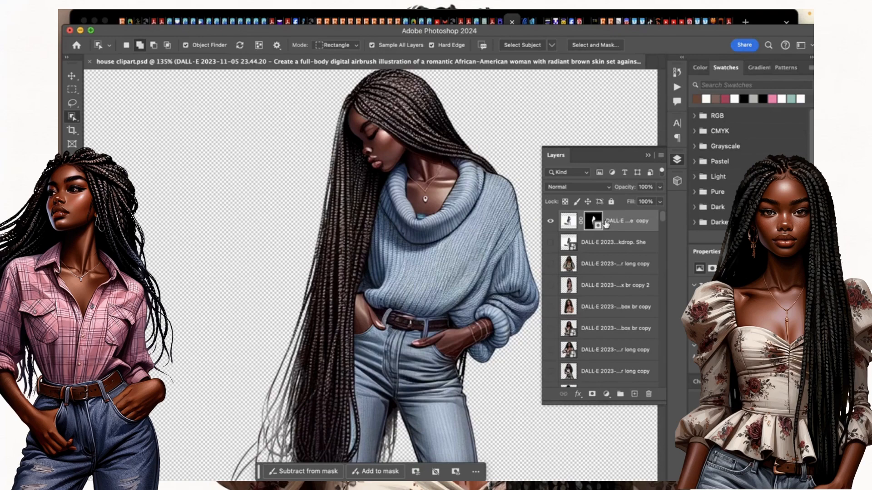
Convert the masked woman layer to a smart object, then rasterize it into plain pixels.
right_click(635, 221)
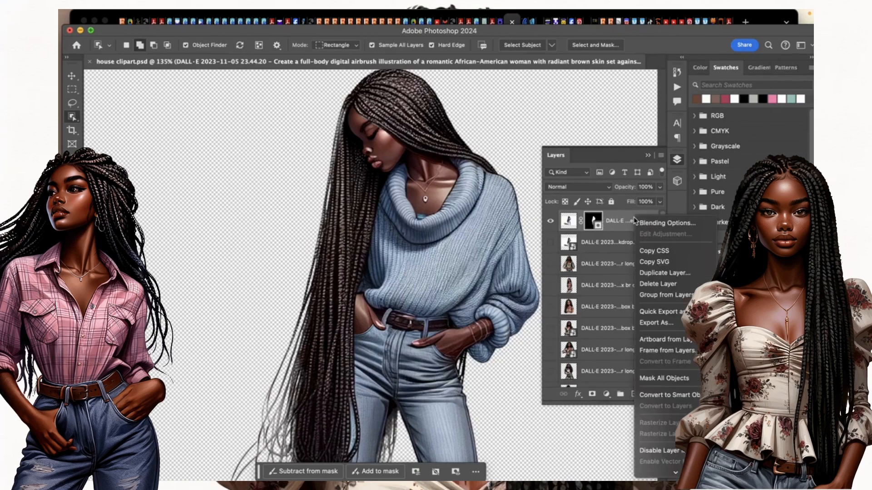
click(663, 396)
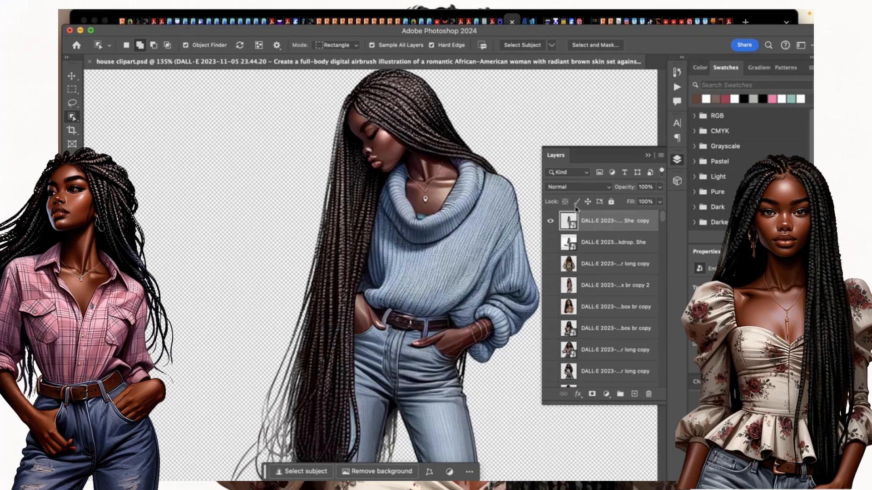
right_click(604, 221)
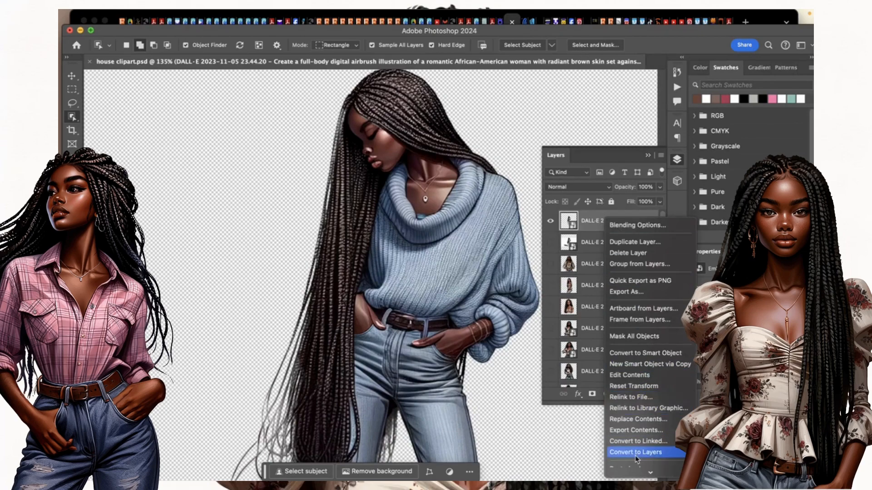
mouse_move(640, 473)
click(650, 381)
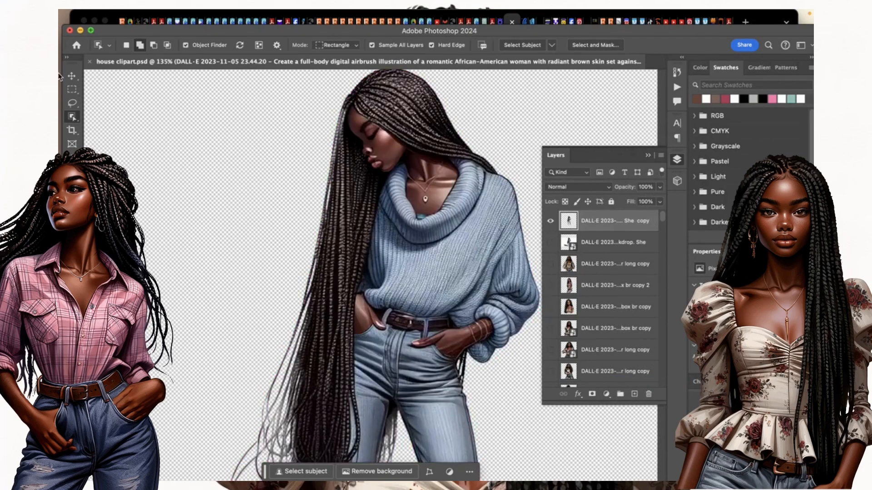
mouse_move(97, 115)
click(72, 102)
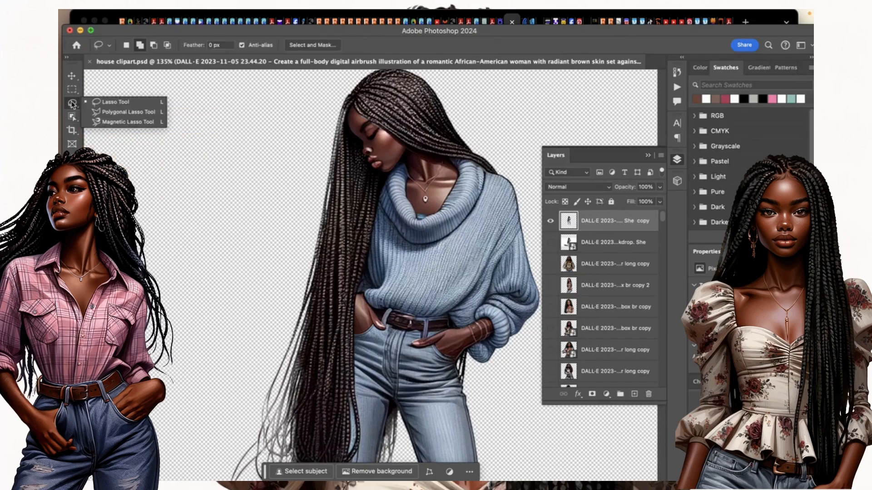
Lasso the woman's lips and run Generative Fill with the prompt 'lip'.
click(128, 103)
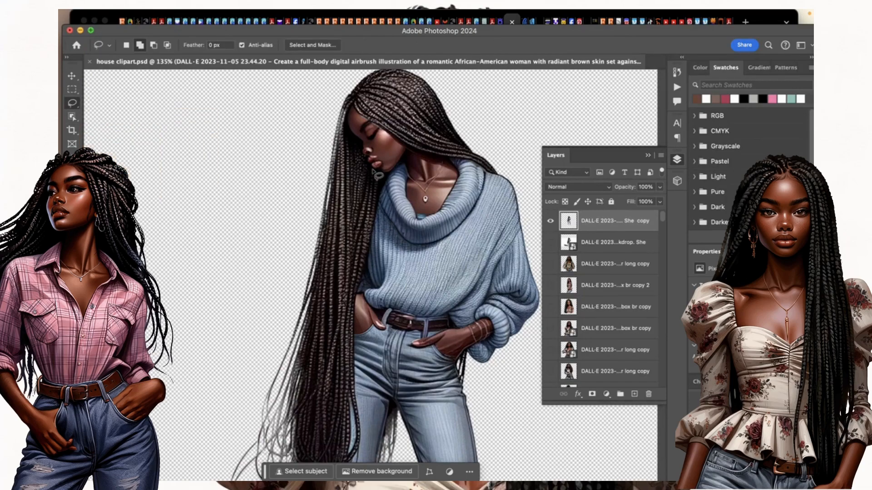
scroll(377, 174, up, 3)
scroll(378, 172, up, 2)
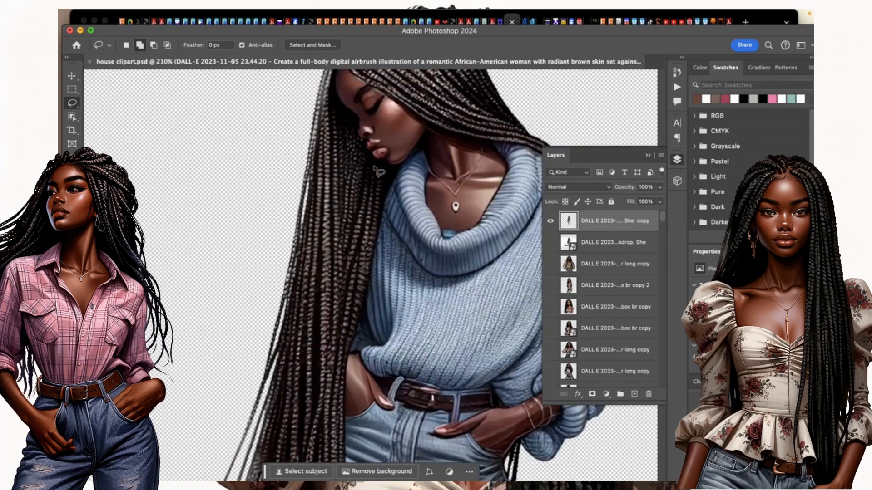
scroll(378, 173, up, 3)
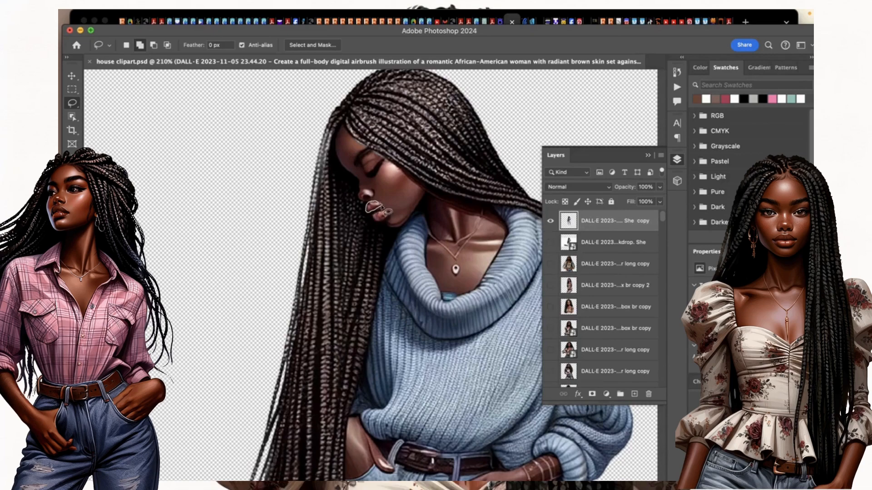
drag(387, 212, 383, 211)
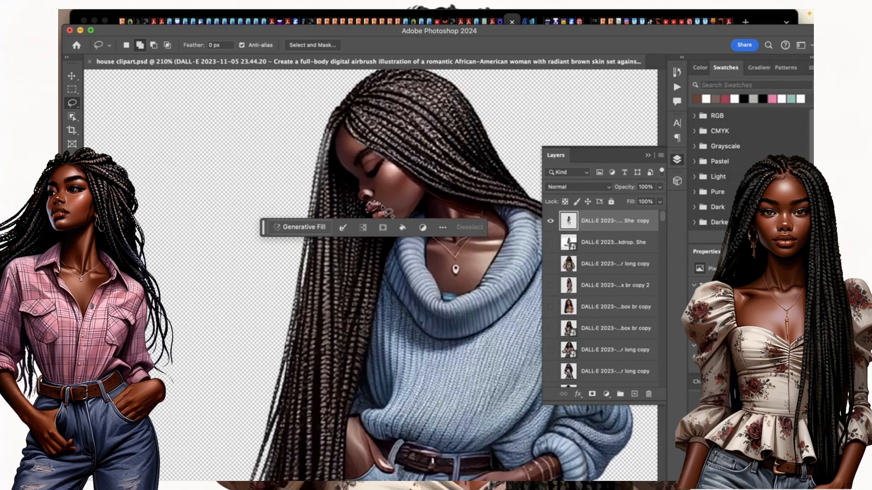
click(291, 226)
text(lip)
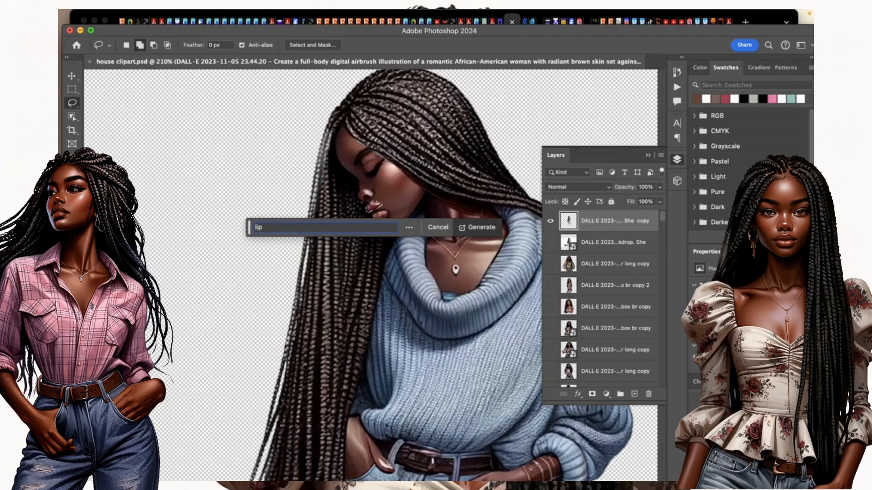
key(Return)
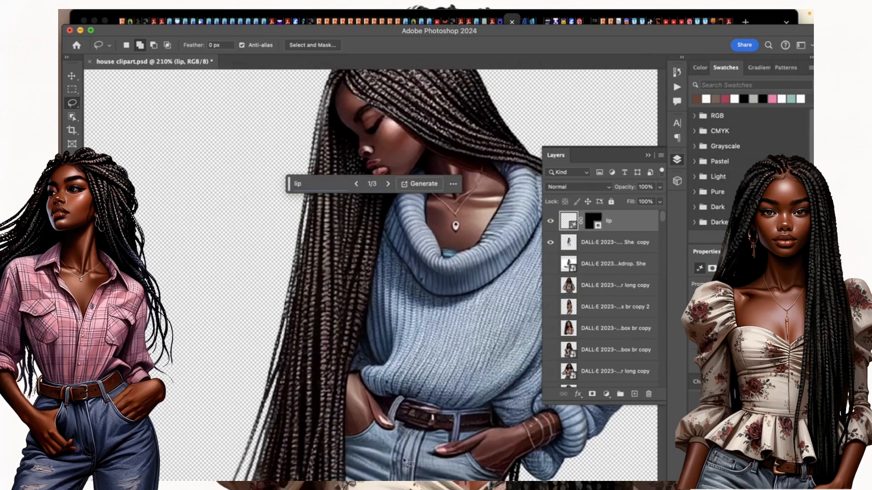
Move the prompt bar clear of the lips, view the next variation, and generate three more.
scroll(405, 461, up, 2)
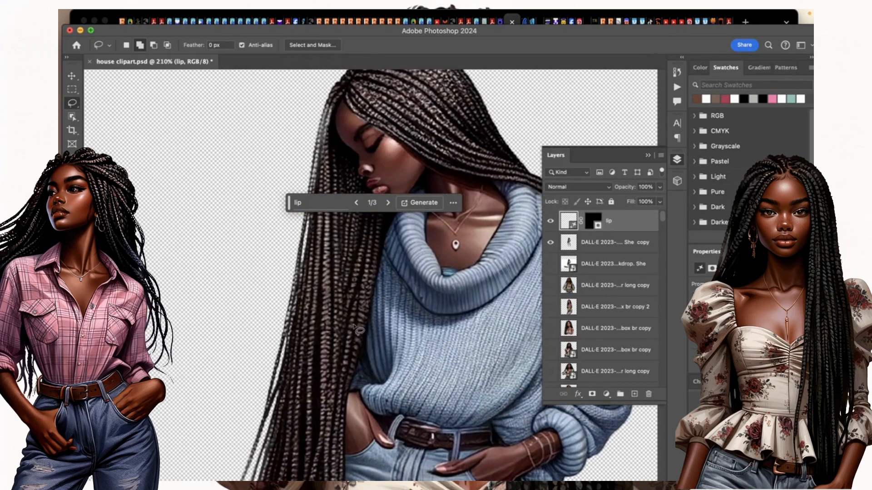
scroll(386, 254, up, 5)
drag(283, 253, 283, 290)
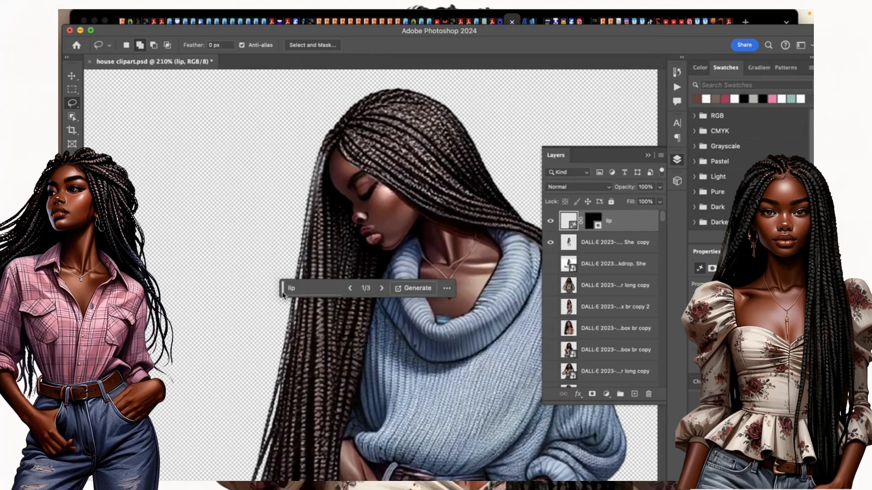
click(380, 289)
click(426, 290)
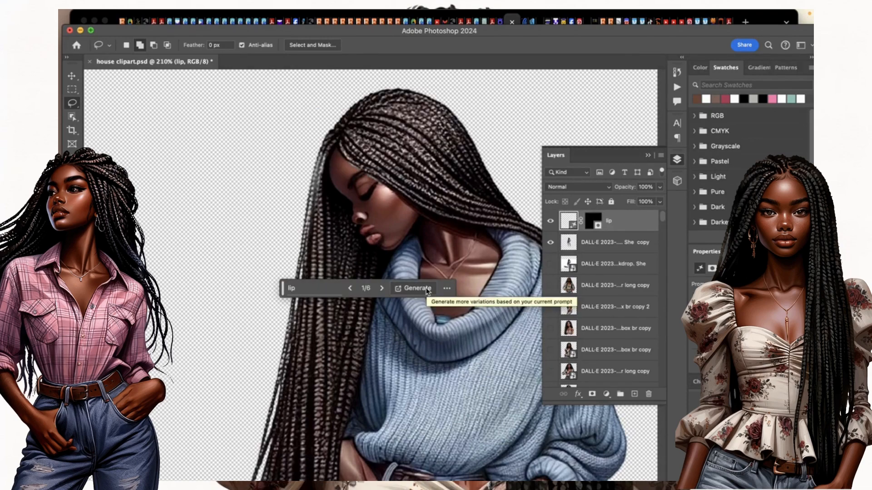
Settle on the fourth of six lip variations and hide the She copy and lip layers.
scroll(427, 291, down, 15)
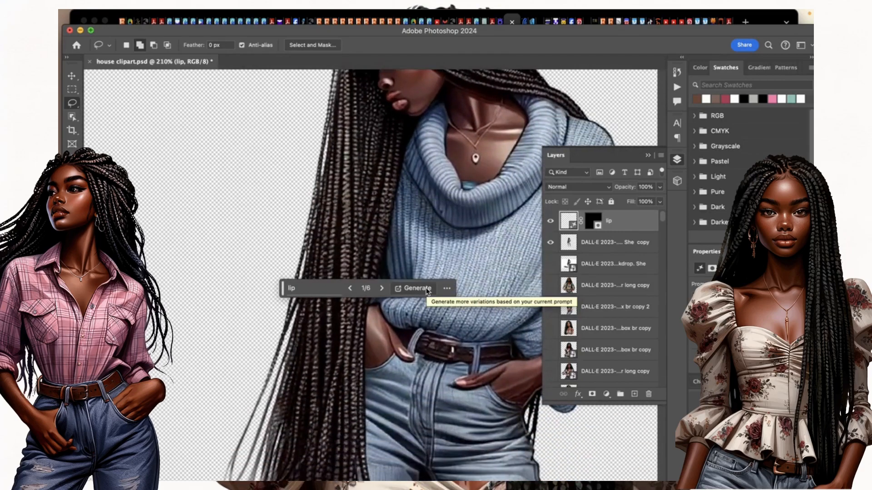
scroll(427, 292, down, 8)
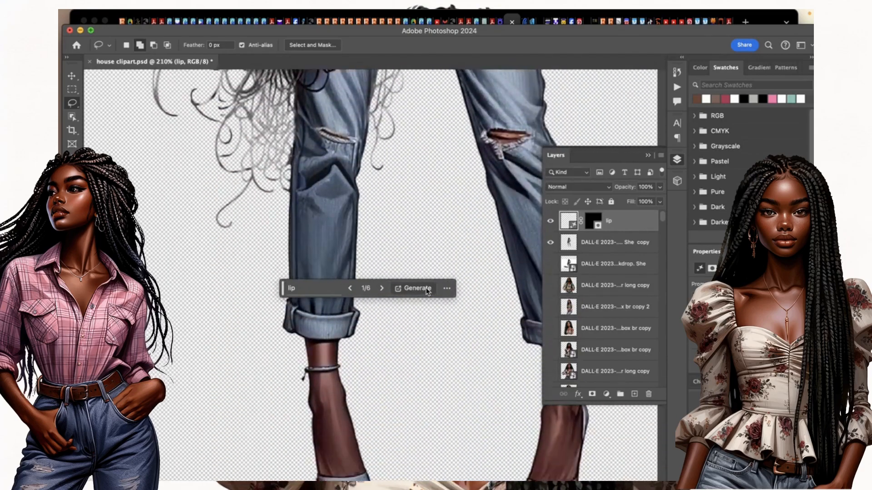
scroll(427, 292, up, 10)
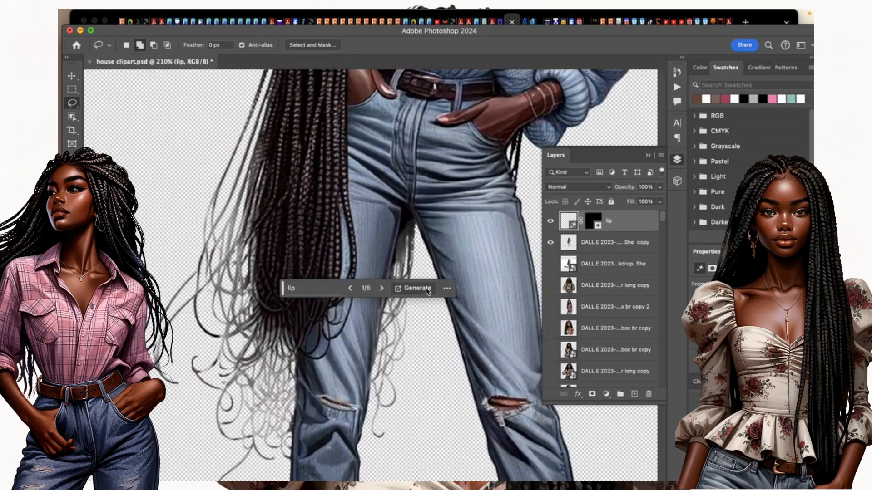
scroll(427, 292, up, 3)
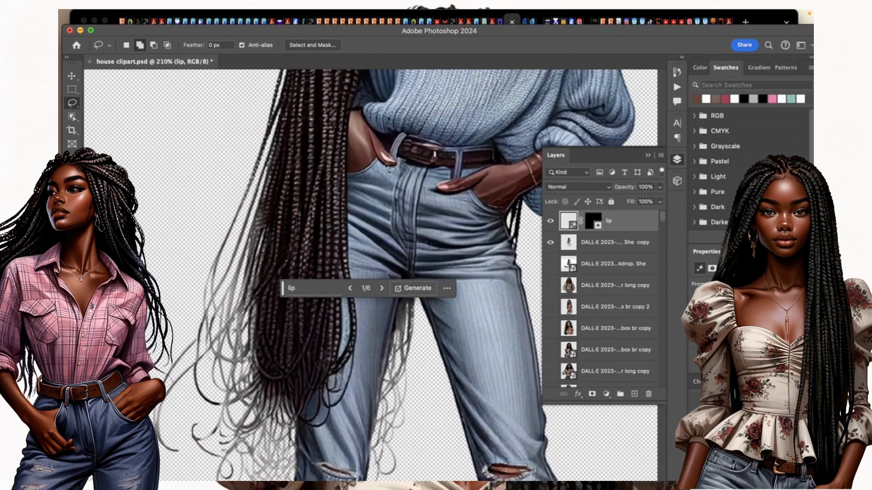
scroll(390, 169, up, 5)
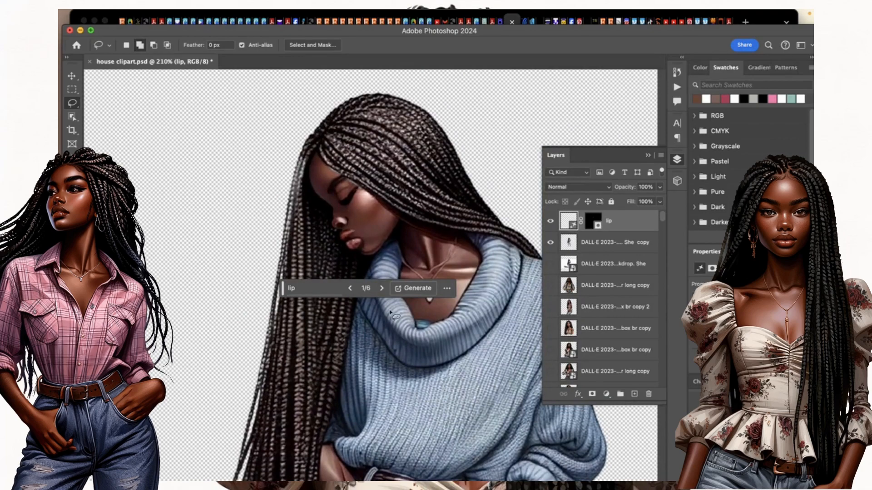
click(382, 289)
click(550, 243)
click(551, 220)
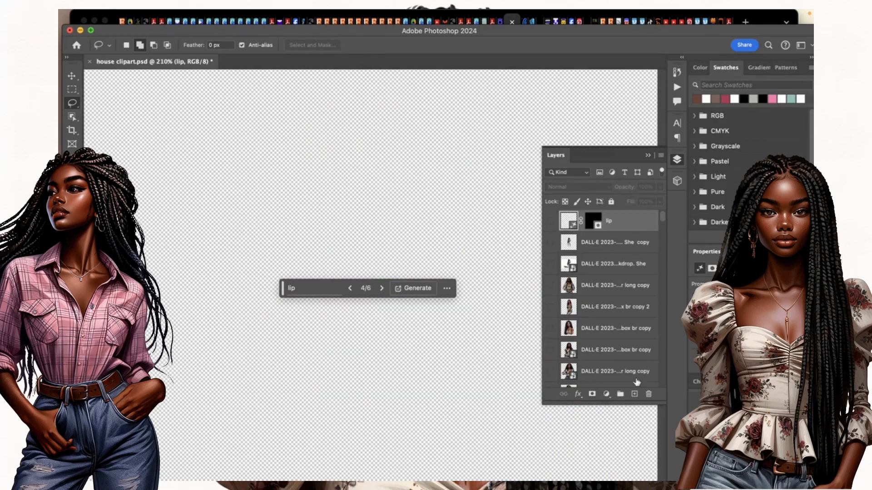
Delete the lip, She copy and She layers, confirming each, then bring up Finder's Downloads.
click(648, 394)
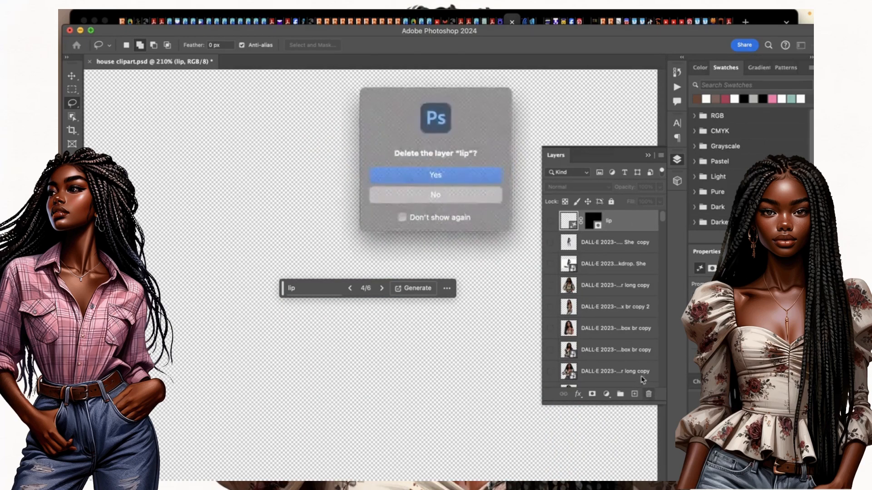
click(448, 178)
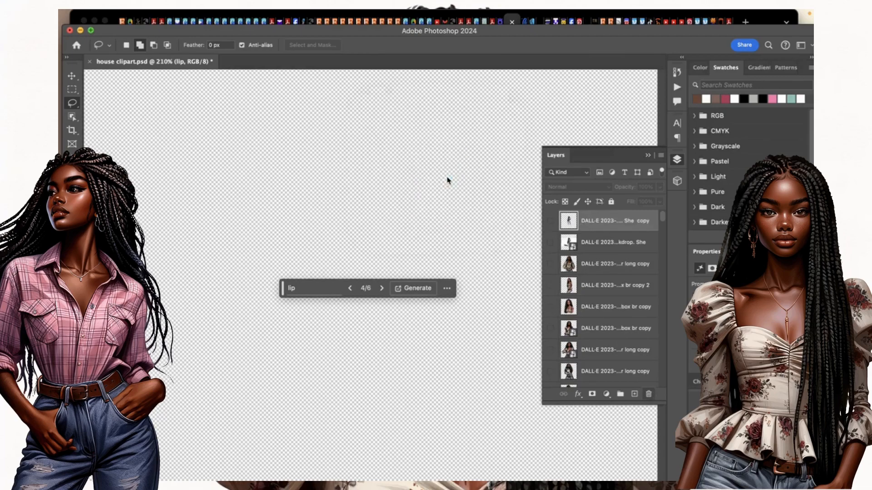
right_click(640, 223)
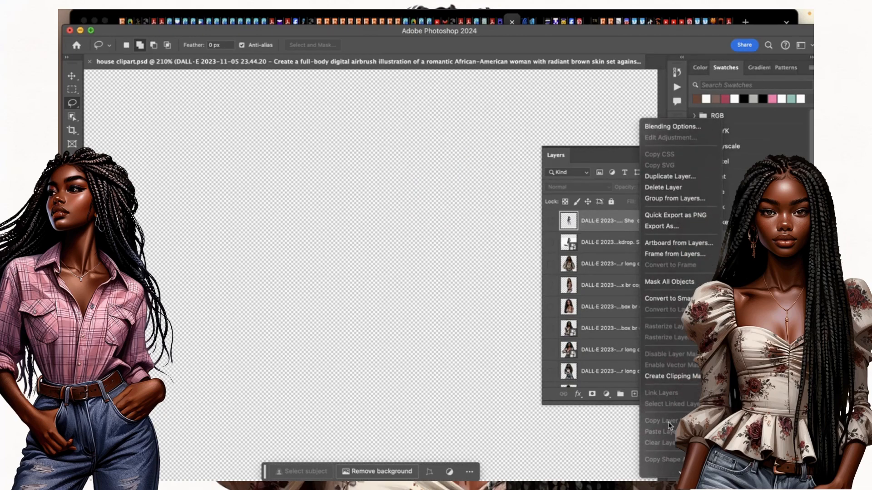
click(617, 225)
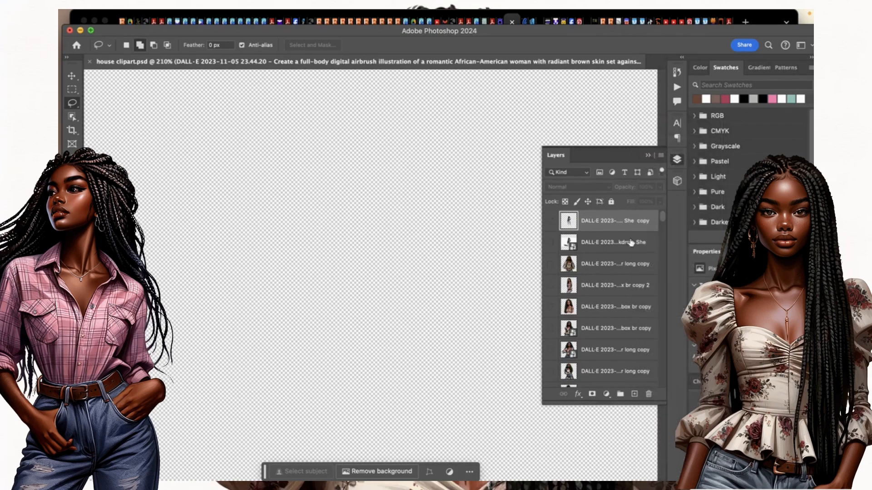
click(649, 394)
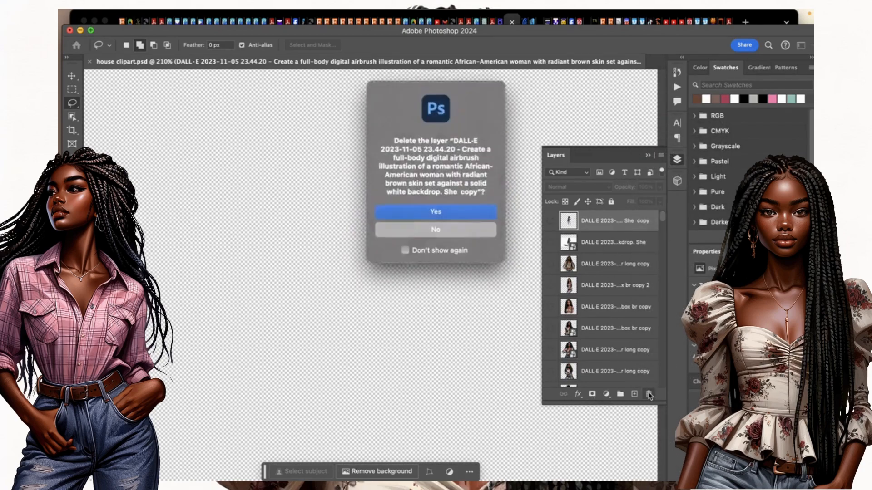
click(452, 213)
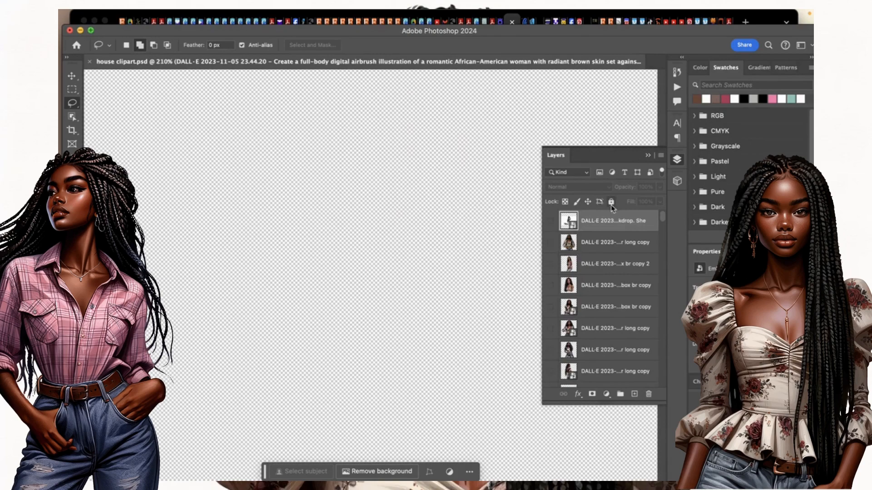
click(649, 394)
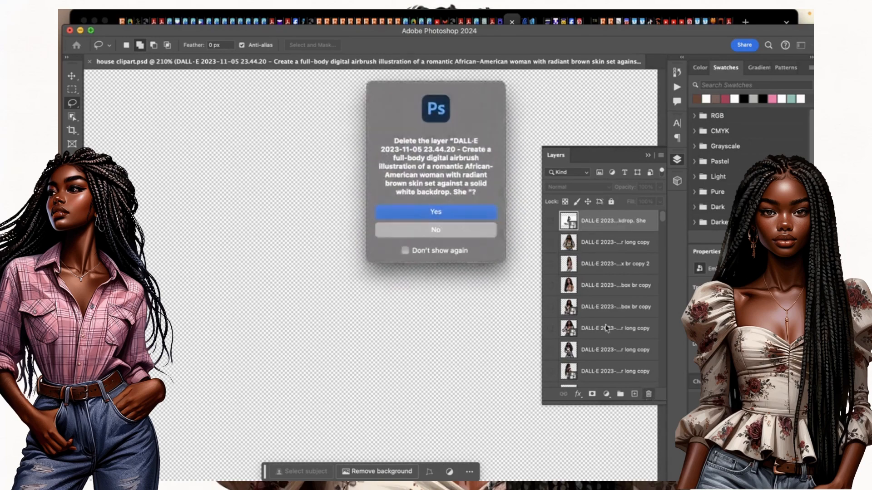
click(437, 212)
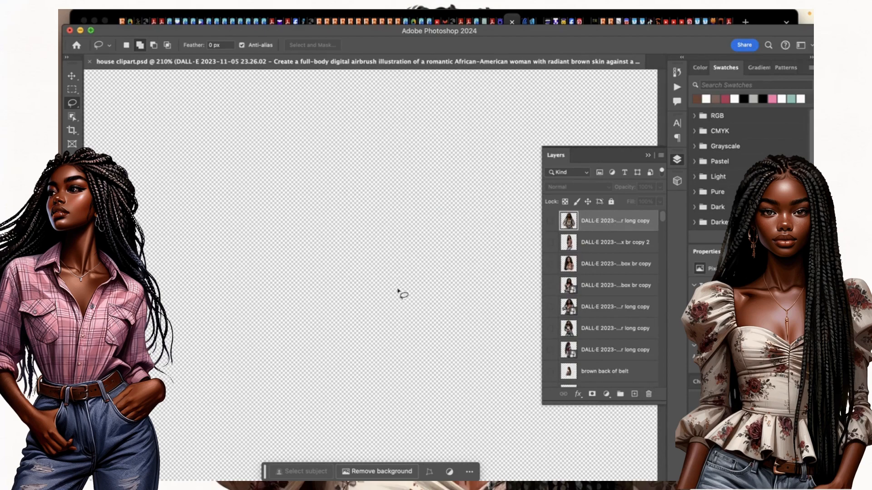
mouse_move(60, 109)
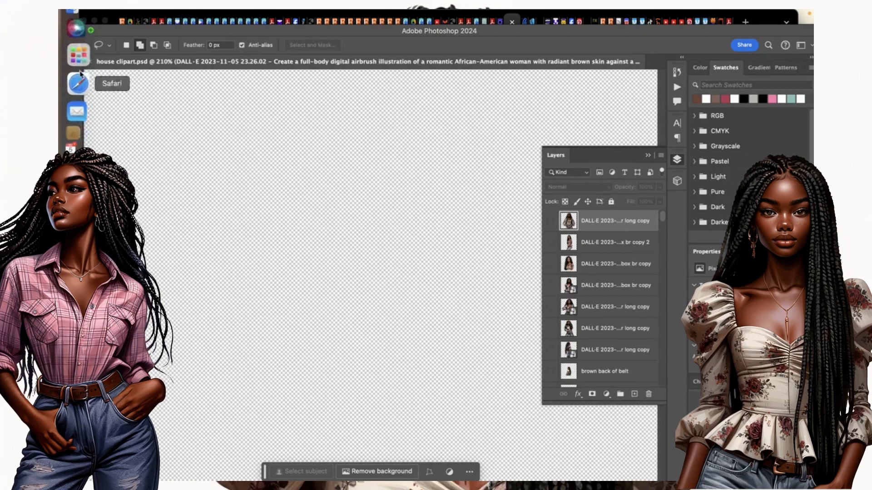
click(78, 40)
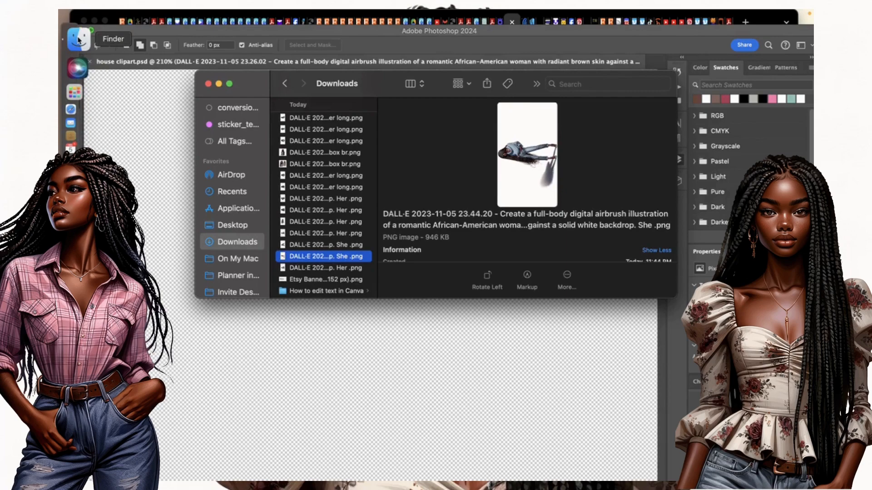
Place the 'Her' DALL·E PNG as a new top layer, shift it right, and hide it.
click(325, 269)
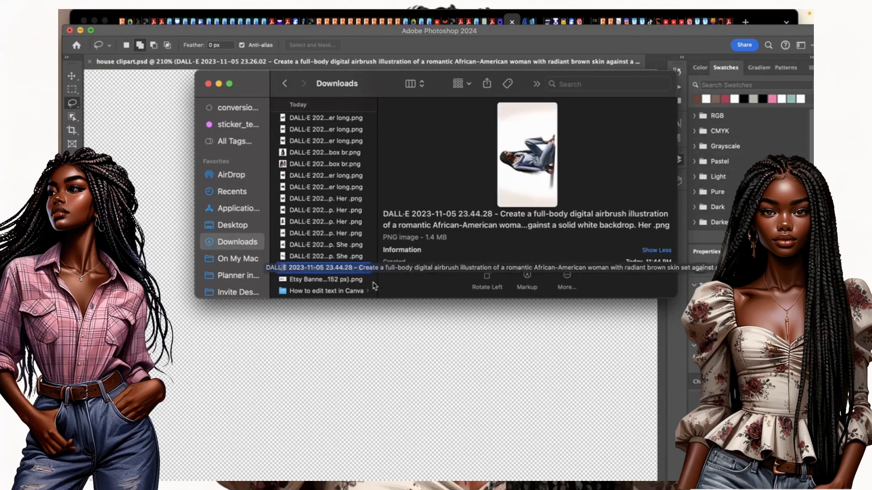
drag(370, 272, 335, 388)
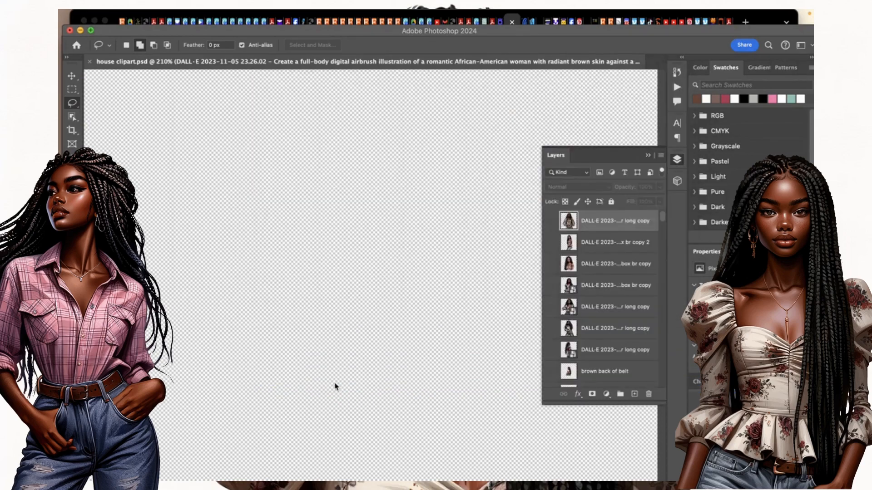
key(super+minus)
key(super+minus)
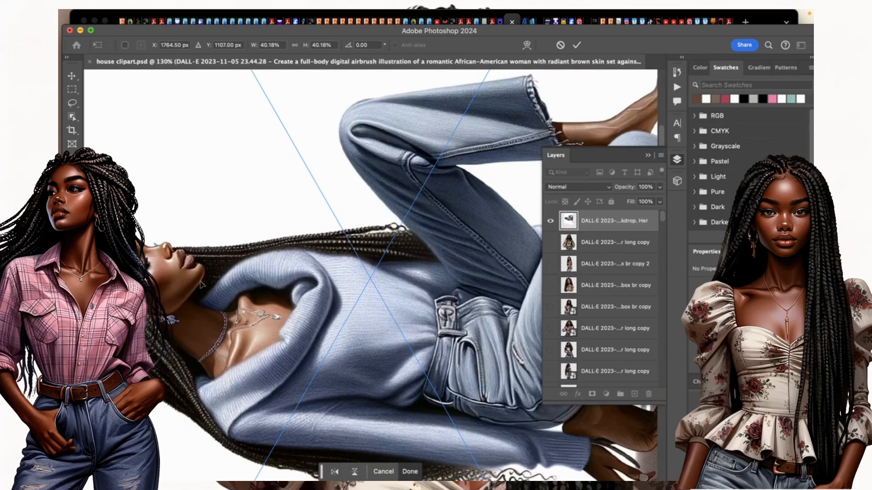
drag(198, 282, 259, 281)
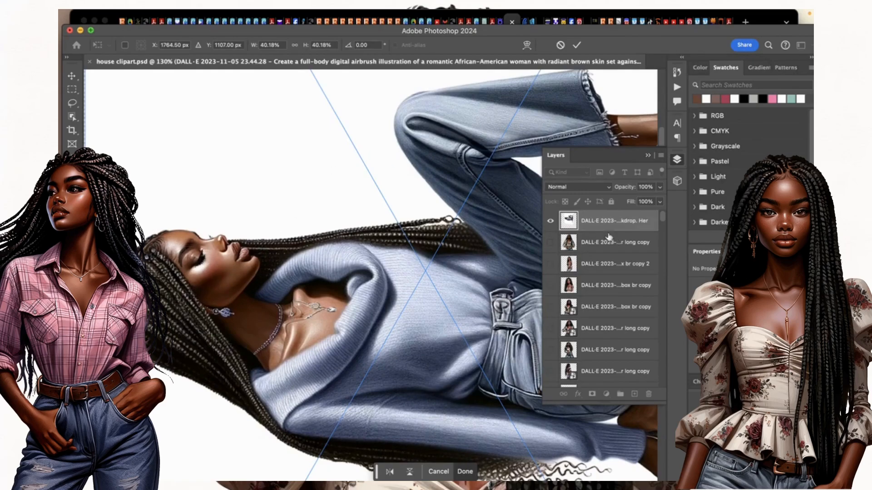
click(551, 223)
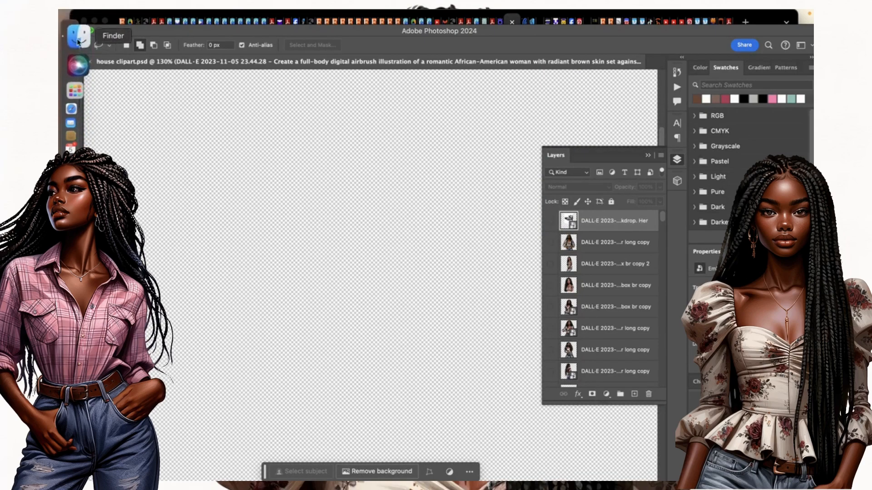
click(78, 40)
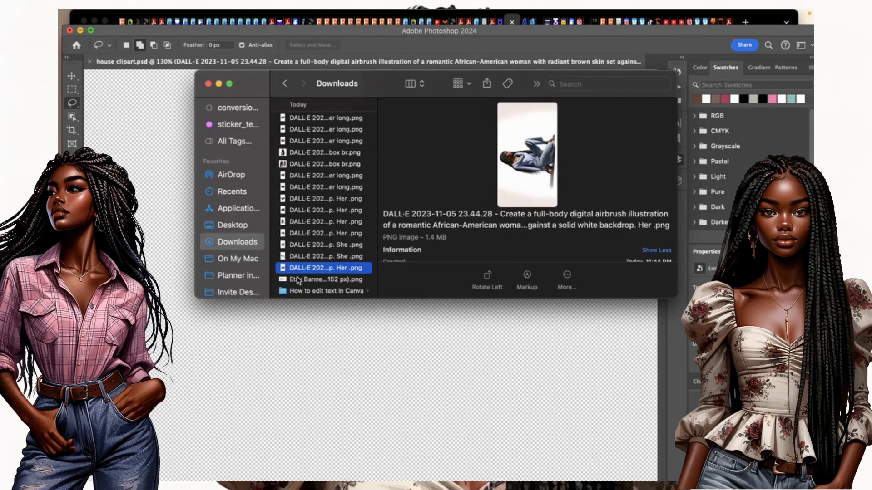
Preview the woman images in Downloads and choose the pink plaid shirt image.
click(298, 280)
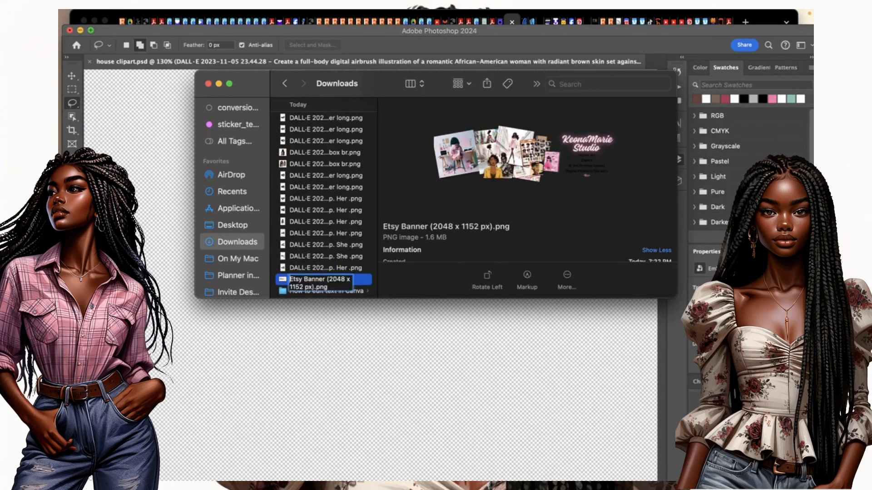
click(303, 269)
click(304, 257)
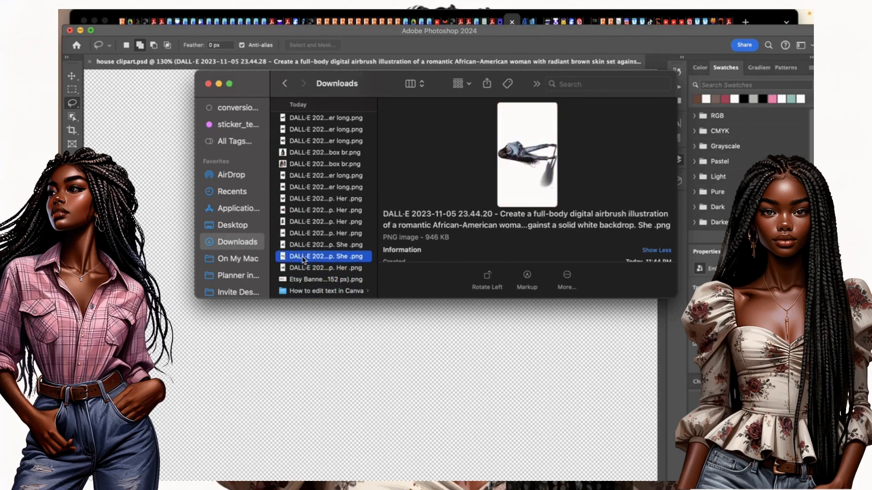
key(Up)
key(Up)
key(Up)
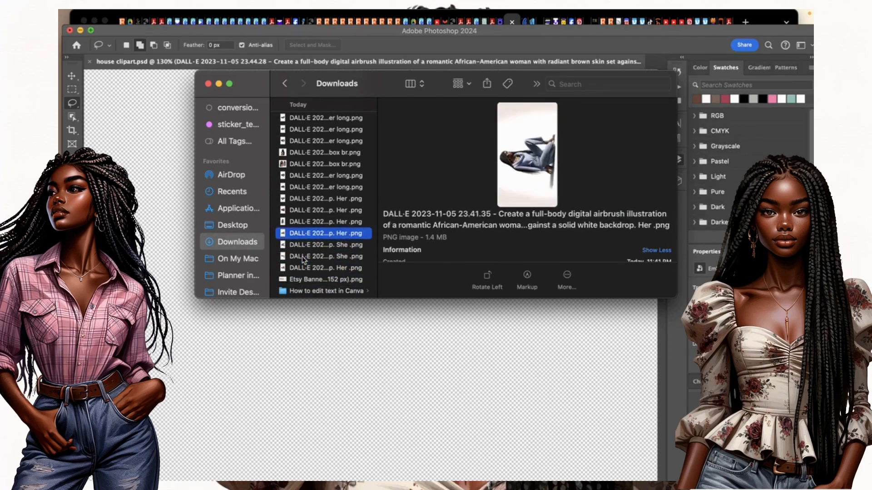
key(Up)
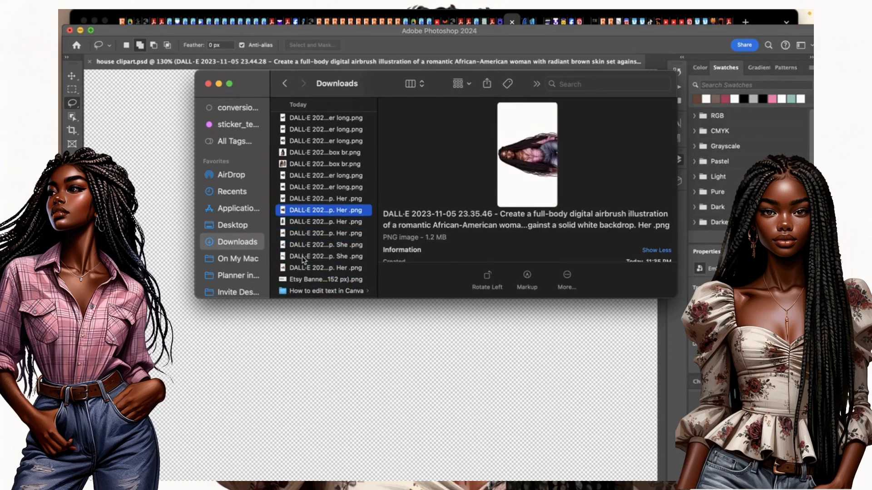
key(Up)
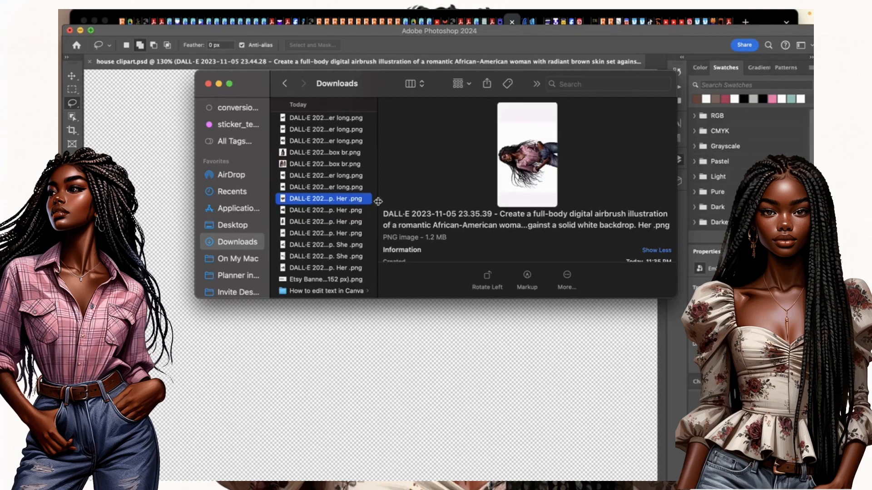
Place the image into the clipart document, rotated 90° upright, centred and committed.
drag(368, 202, 311, 334)
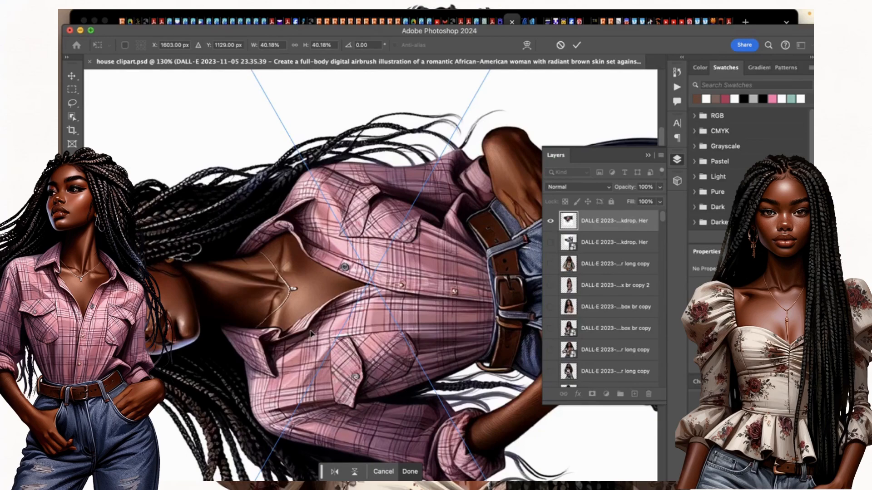
scroll(311, 334, down, 10)
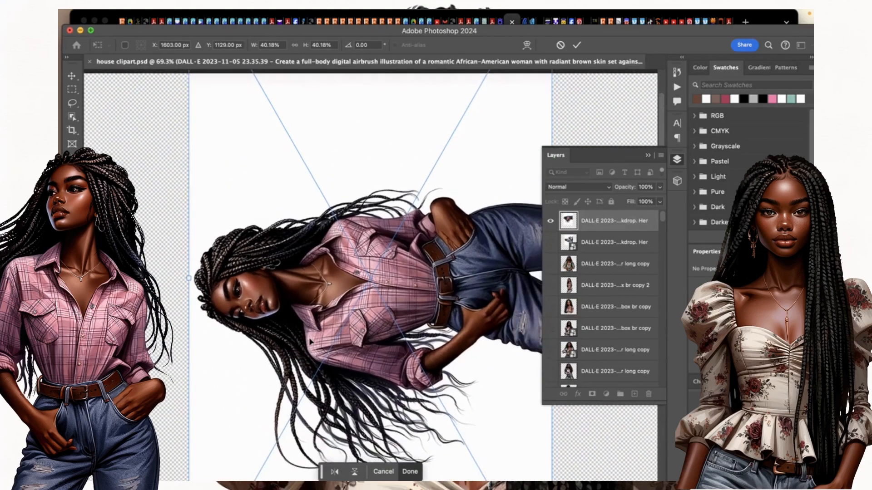
scroll(311, 342, down, 6)
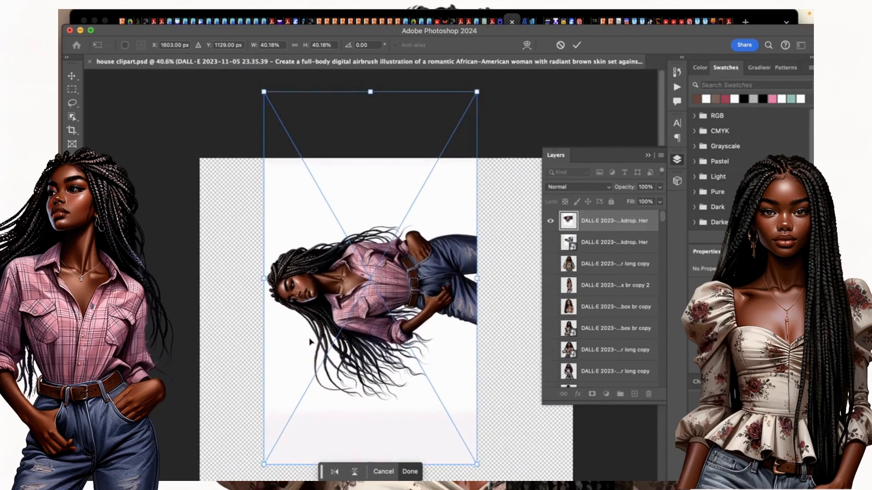
drag(328, 182, 333, 245)
drag(471, 264, 353, 397)
drag(374, 300, 390, 300)
scroll(494, 214, right, 3)
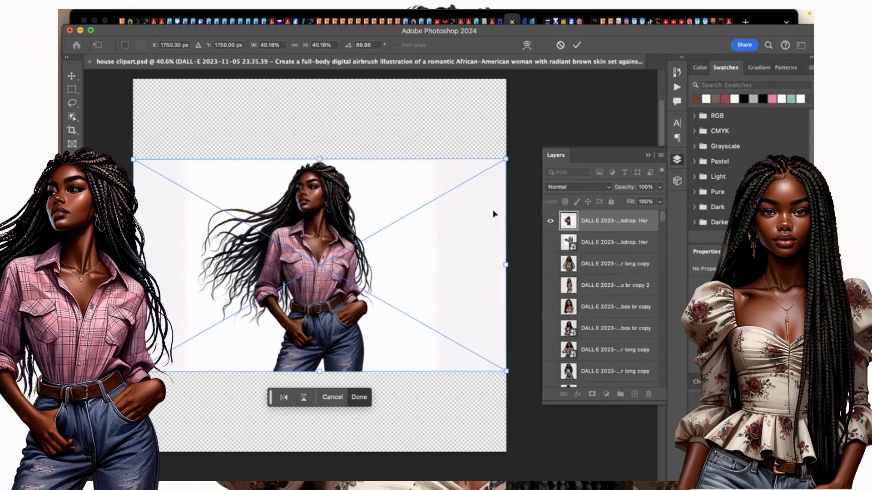
click(577, 45)
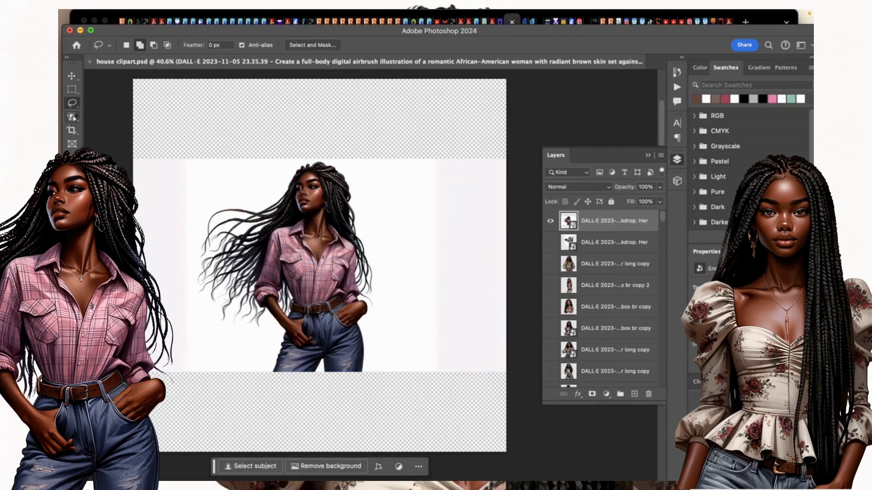
click(72, 117)
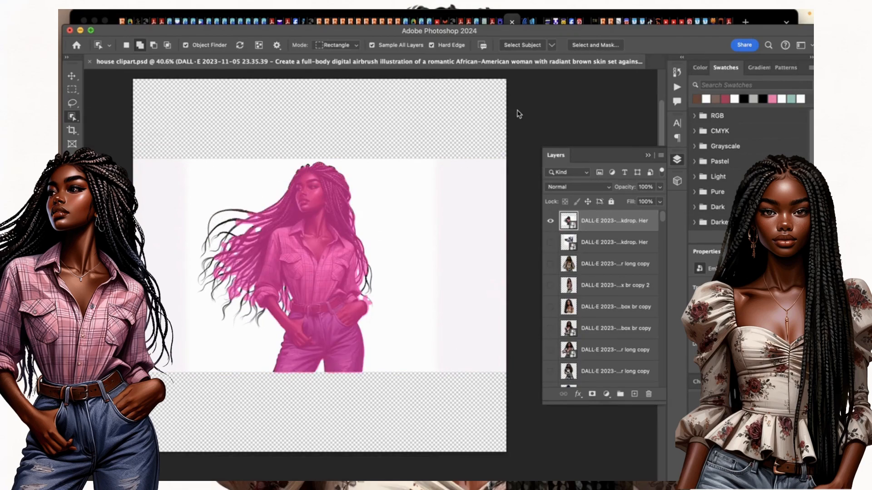
Open Select and Mask with the whole woman figure selected.
click(601, 47)
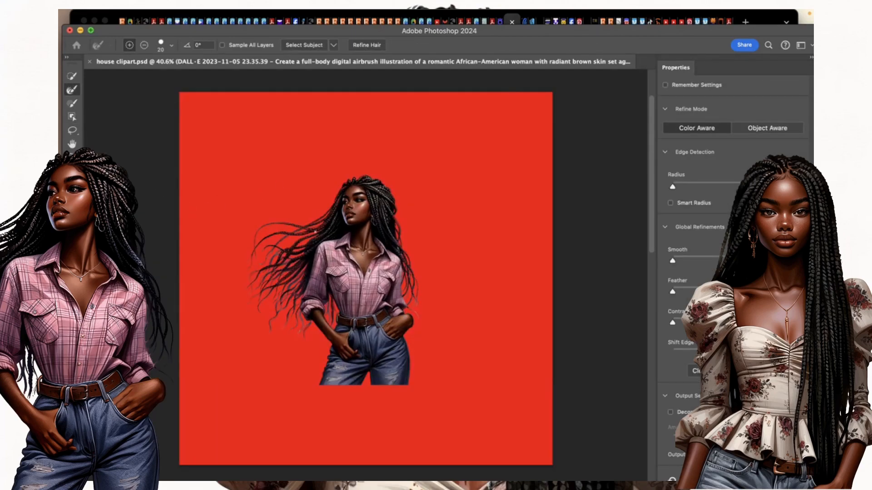
Enlarge the Select and Mask brush, zoom to 125%, and pick the Brush tool.
key(bracketright)
key(bracketright)
key(bracketright)
key(bracketright)
key(super+plus)
key(super+plus)
key(super+plus)
key(super+plus)
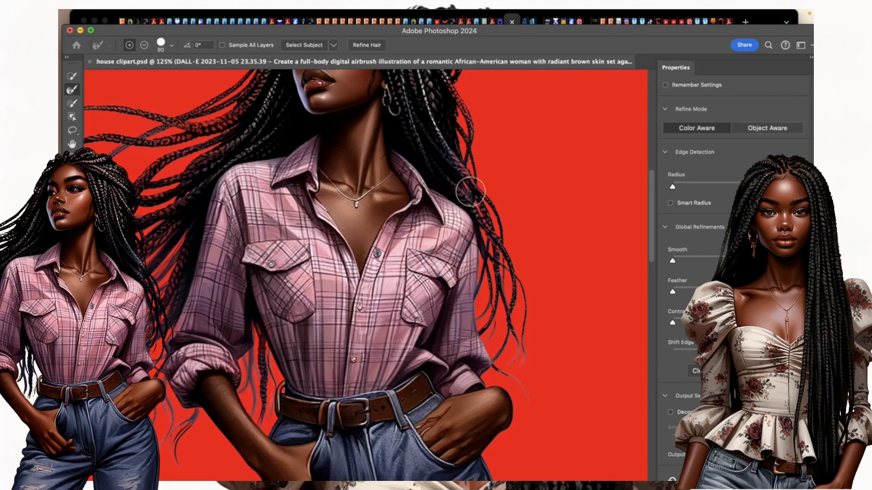
scroll(469, 190, up, 3)
scroll(331, 272, up, 8)
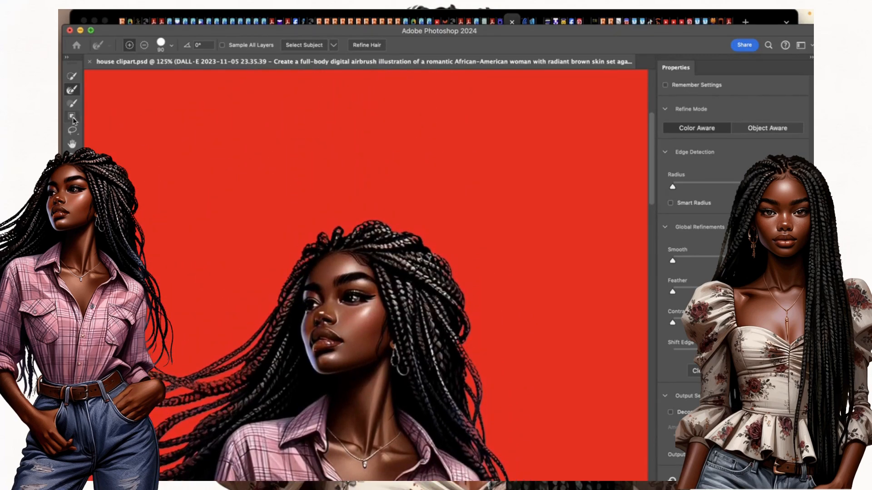
click(72, 104)
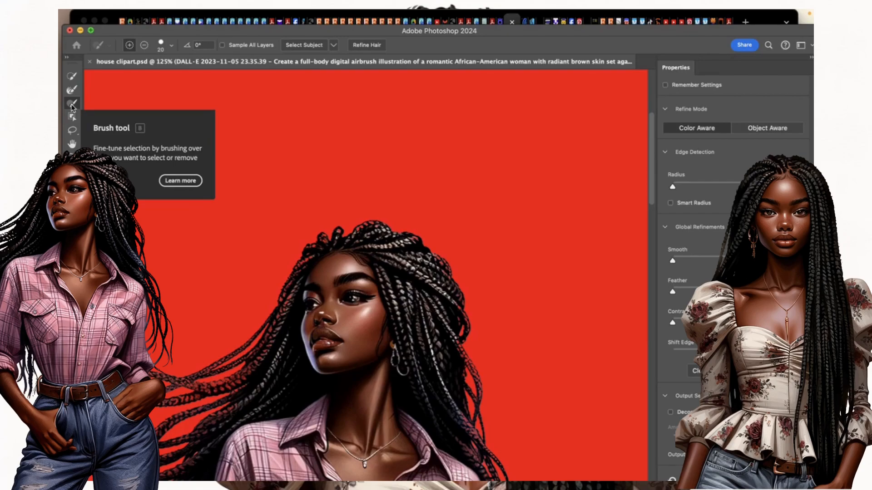
Switch to the Refine Edge Brush and shrink it to size 9.
scroll(363, 273, down, 8)
scroll(366, 276, down, 7)
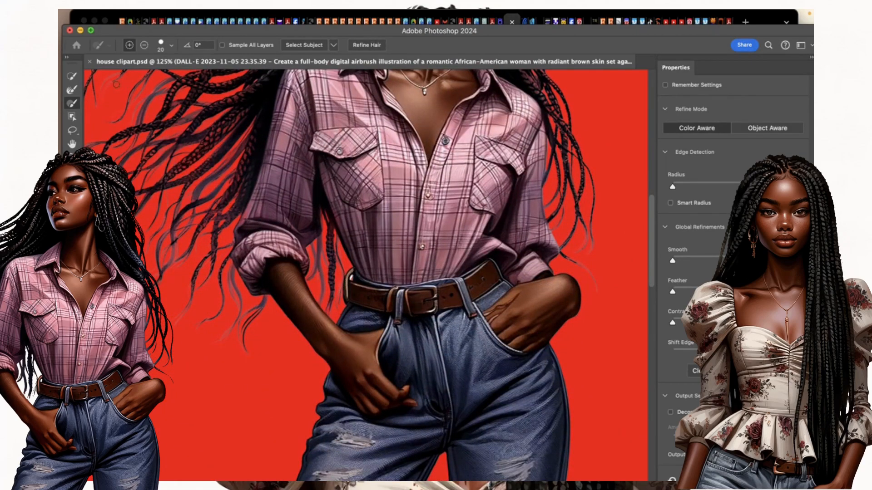
click(73, 90)
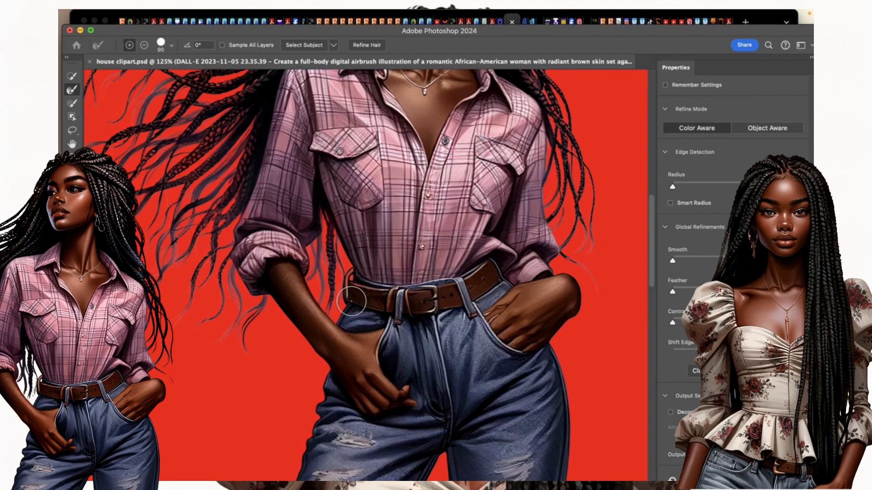
key(bracketleft)
key(bracketleft)
key(bracketleft)
key(bracketleft)
key(bracketleft)
key(bracketleft)
key(bracketleft)
key(bracketleft)
key(bracketleft)
Refine the braid edges, alternating between the Brush and Refine Edge Brush.
scroll(361, 291, up, 3)
scroll(361, 290, right, 4)
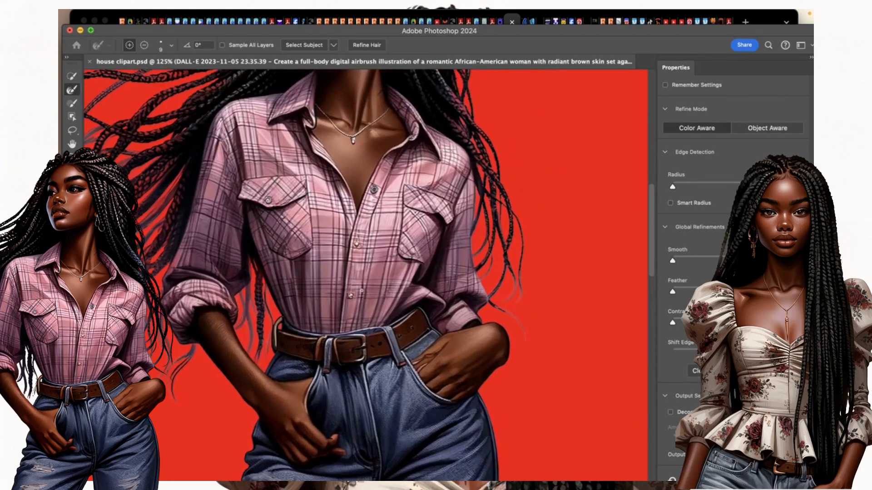
scroll(362, 290, down, 3)
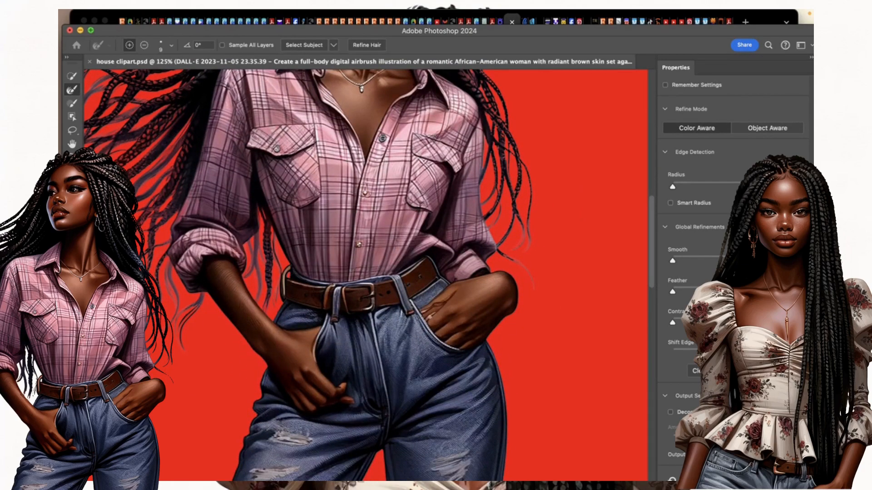
scroll(409, 387, down, 3)
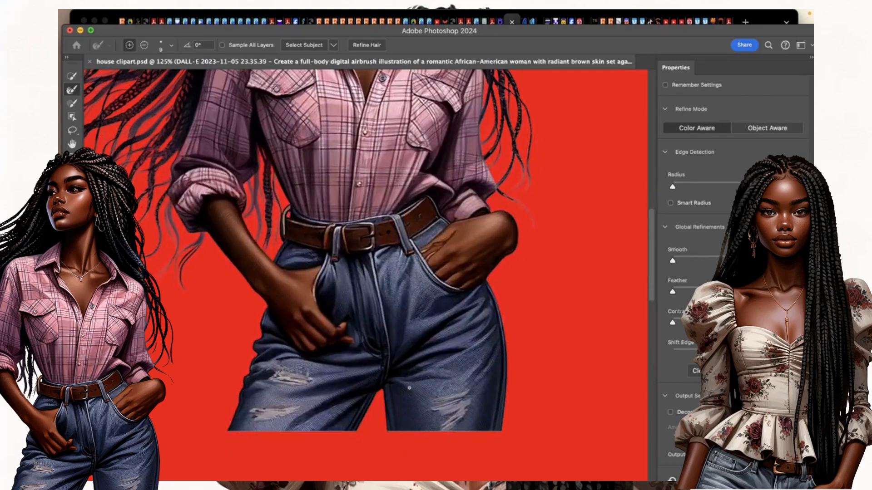
scroll(409, 387, up, 5)
scroll(409, 387, right, 2)
scroll(409, 387, up, 10)
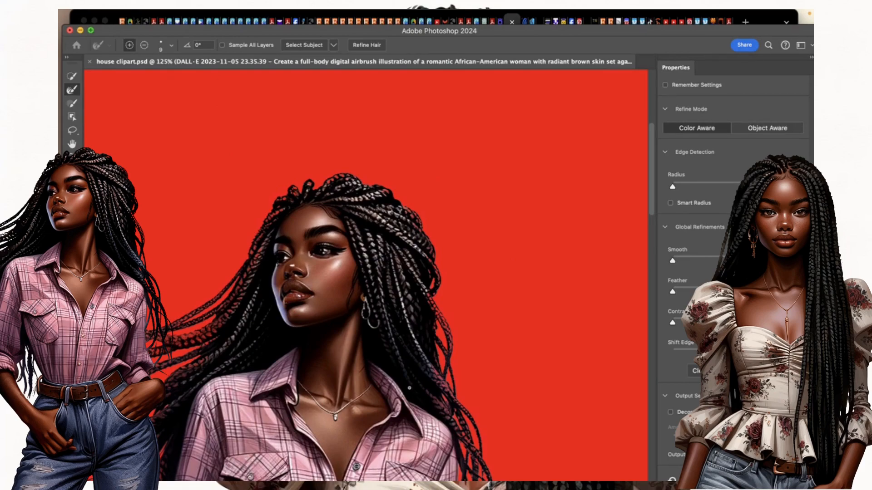
scroll(410, 388, down, 3)
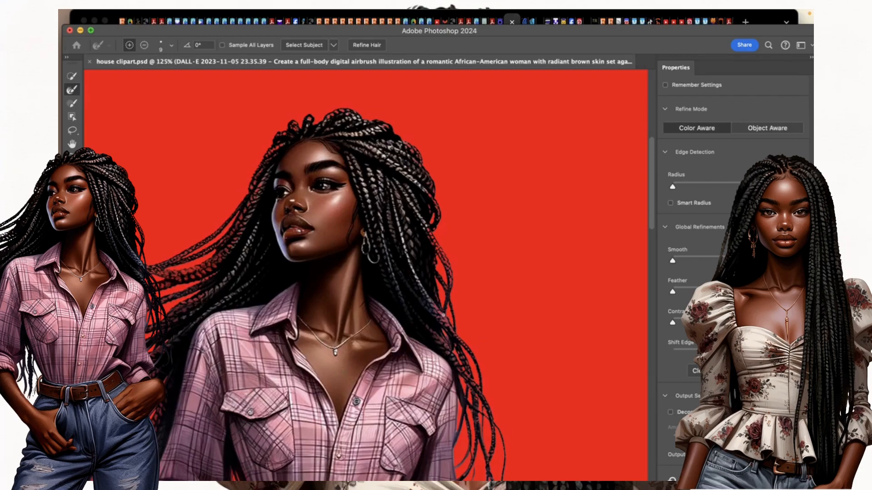
click(72, 103)
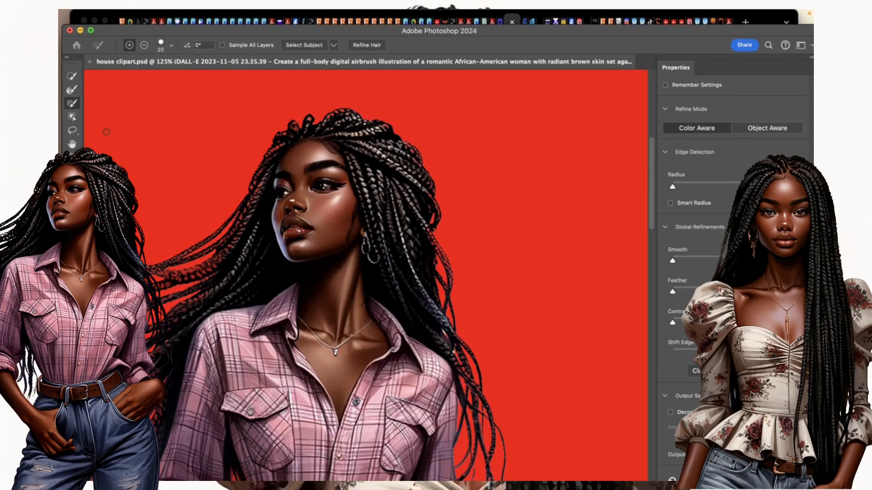
click(72, 90)
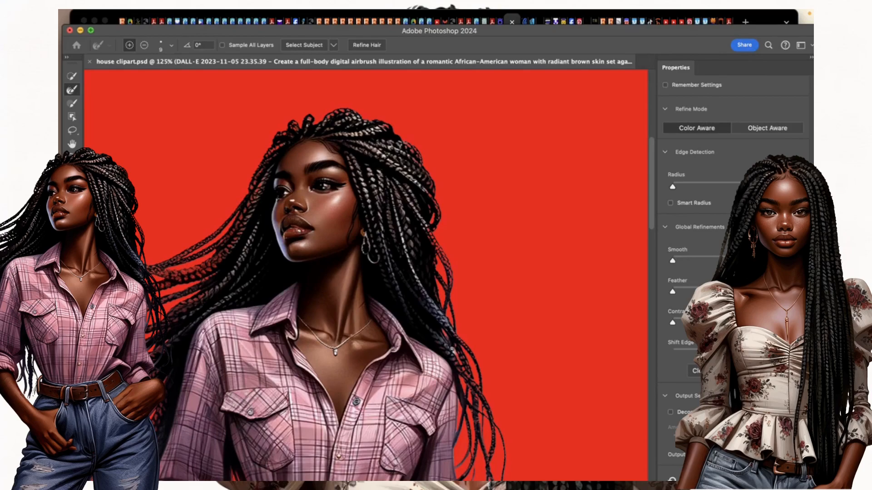
scroll(150, 318, down, 10)
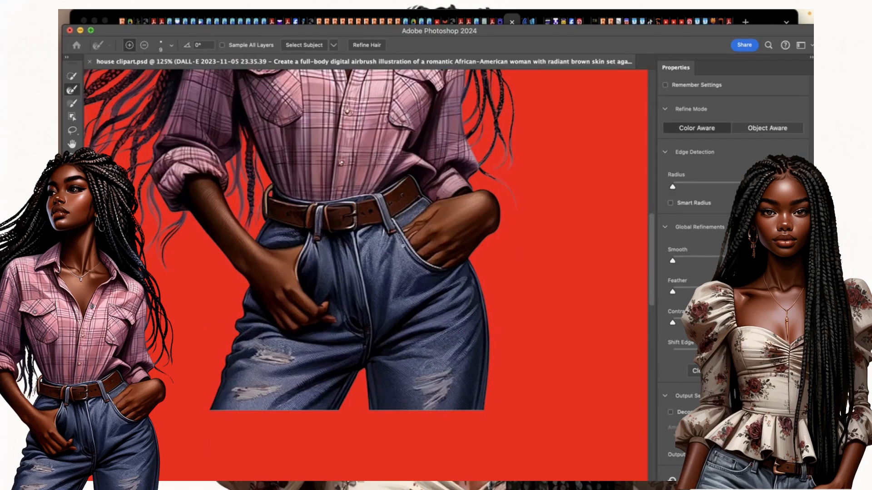
Enable Decontaminate Colors and output the cutout as a masked copy layer.
click(670, 413)
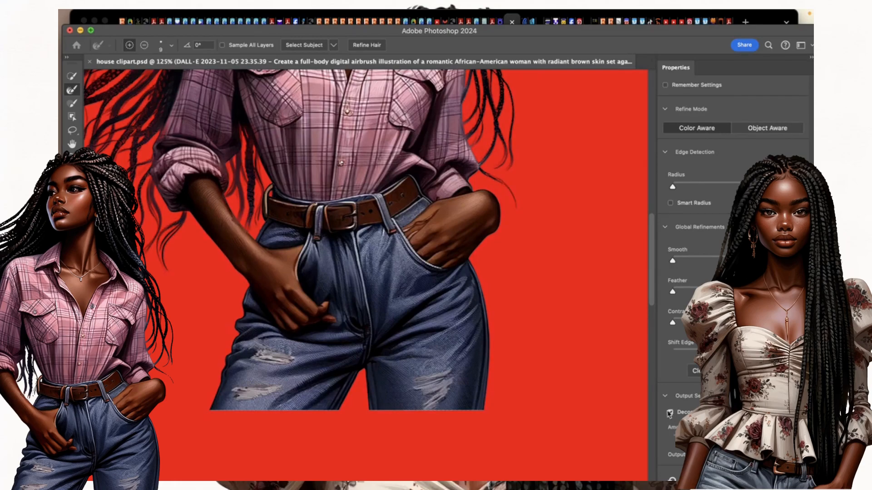
scroll(495, 243, up, 6)
scroll(495, 243, left, 3)
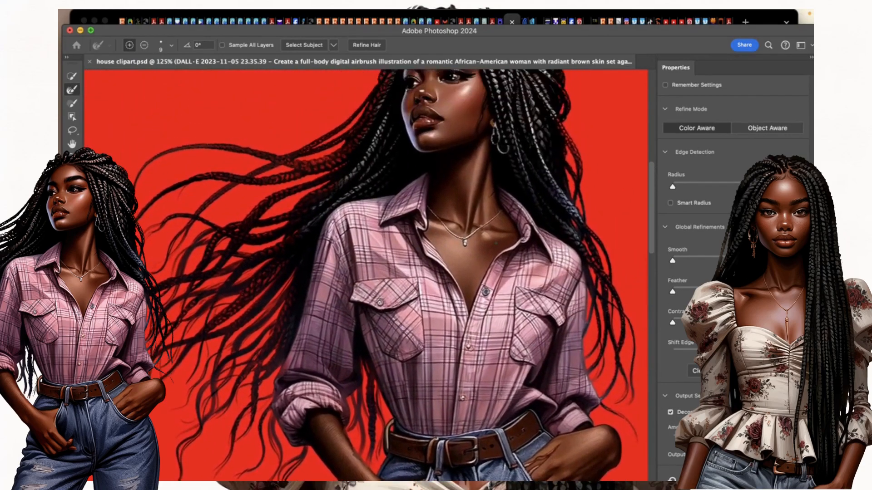
scroll(496, 243, up, 4)
scroll(495, 243, right, 3)
scroll(495, 243, down, 9)
scroll(495, 243, left, 3)
scroll(496, 243, up, 3)
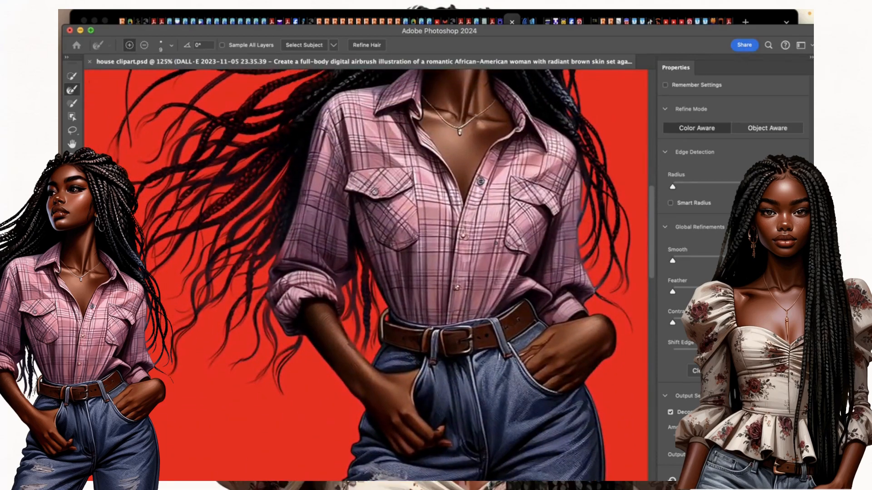
scroll(495, 242, down, 5)
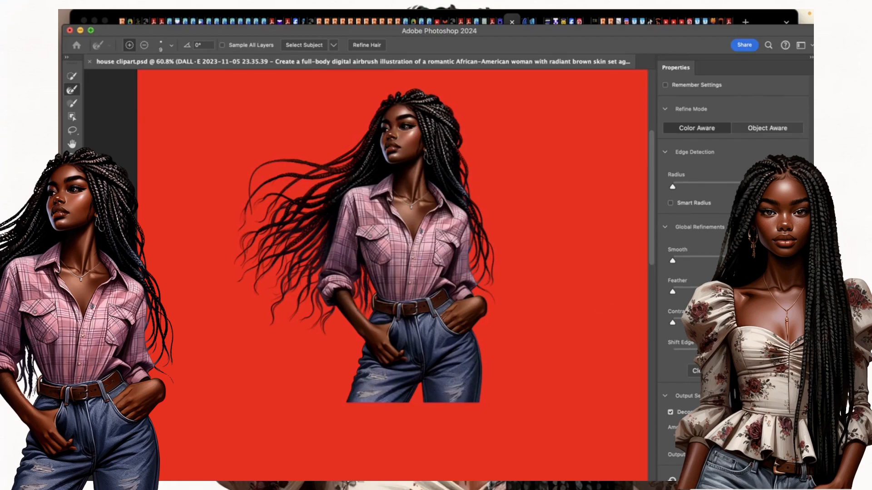
key(Return)
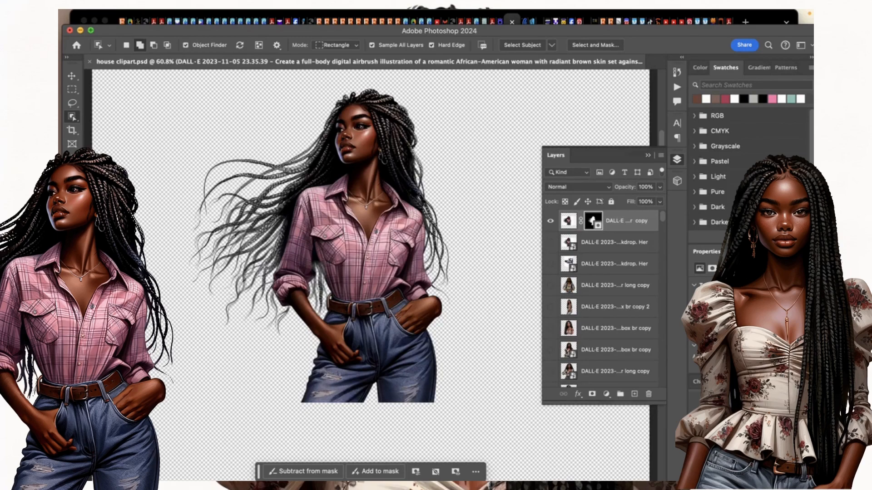
Delete the original placed 'Her' image layer, confirming the deletion.
click(619, 244)
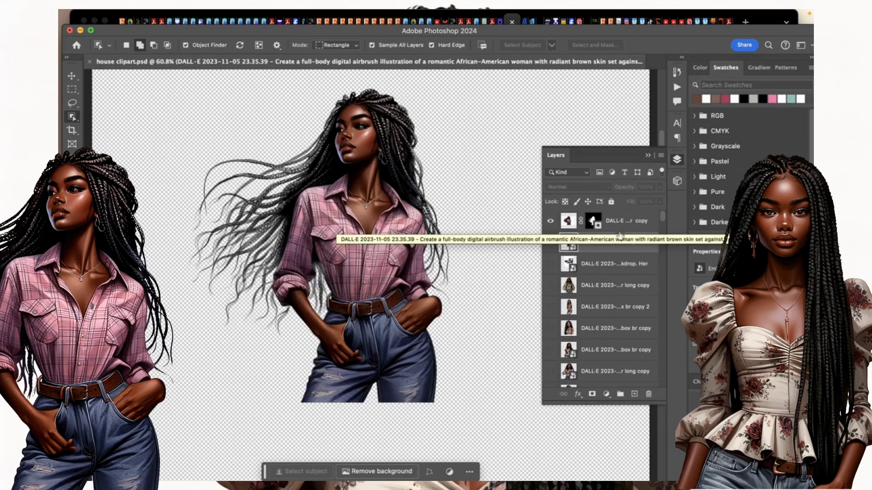
click(648, 395)
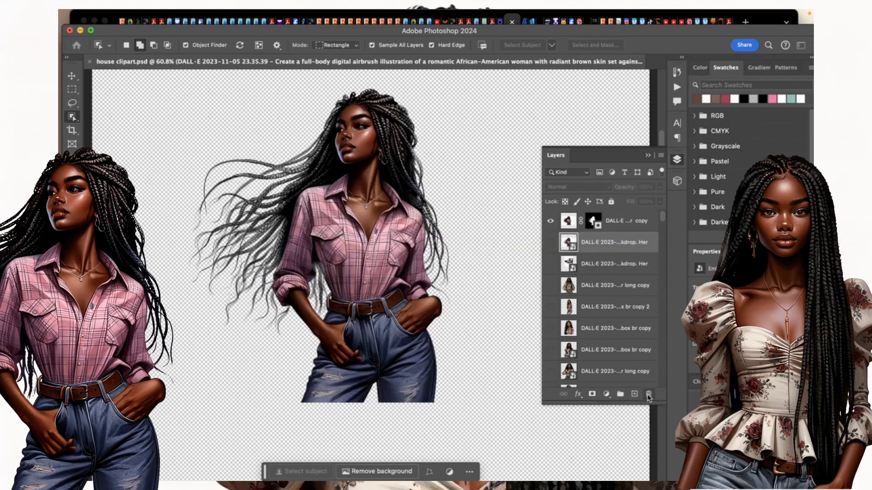
click(440, 216)
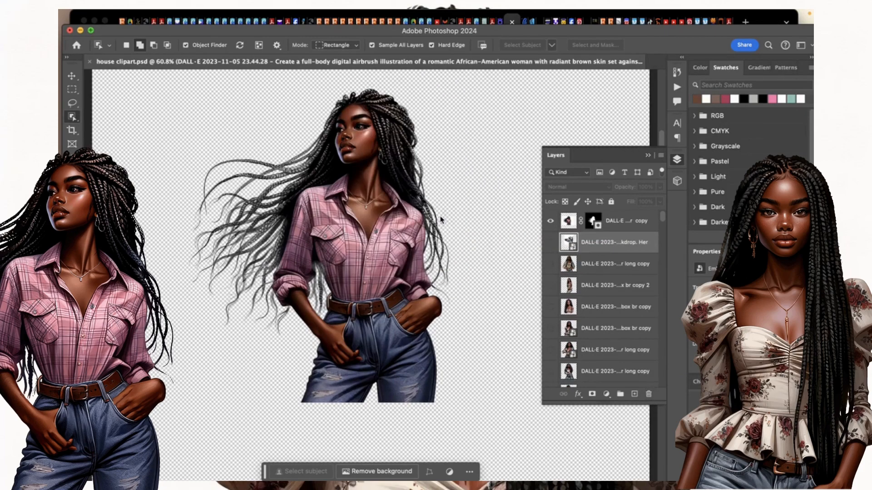
click(615, 226)
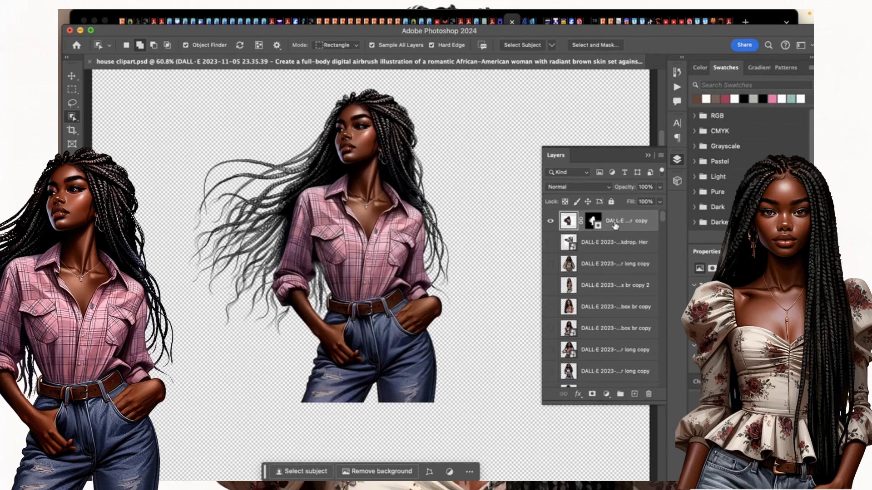
Convert the top masked woman layer into a smart object.
scroll(425, 227, down, 3)
scroll(425, 227, down, 2)
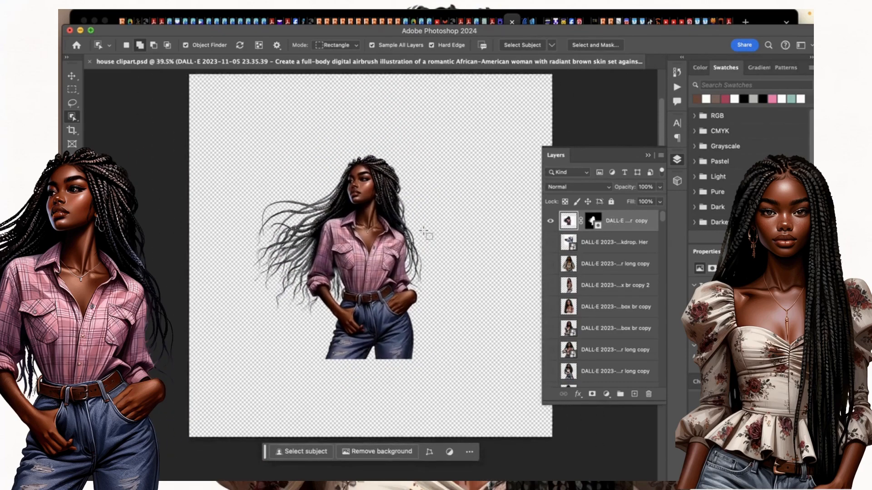
right_click(629, 226)
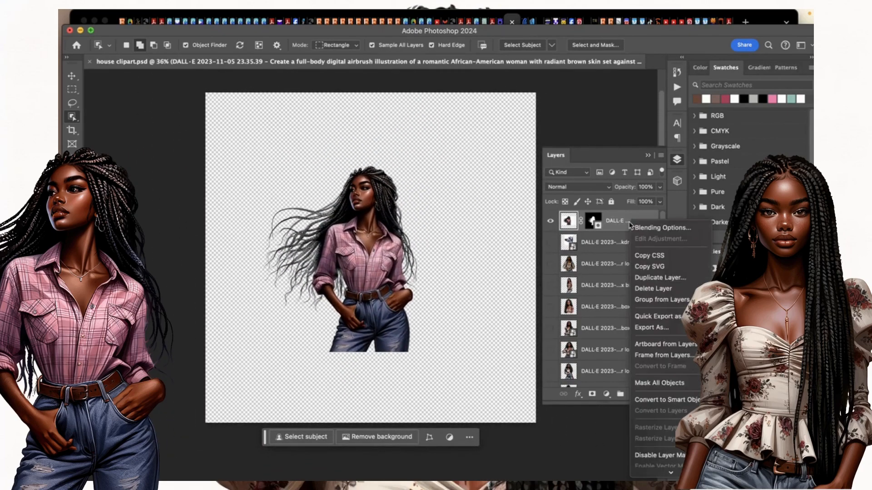
click(673, 400)
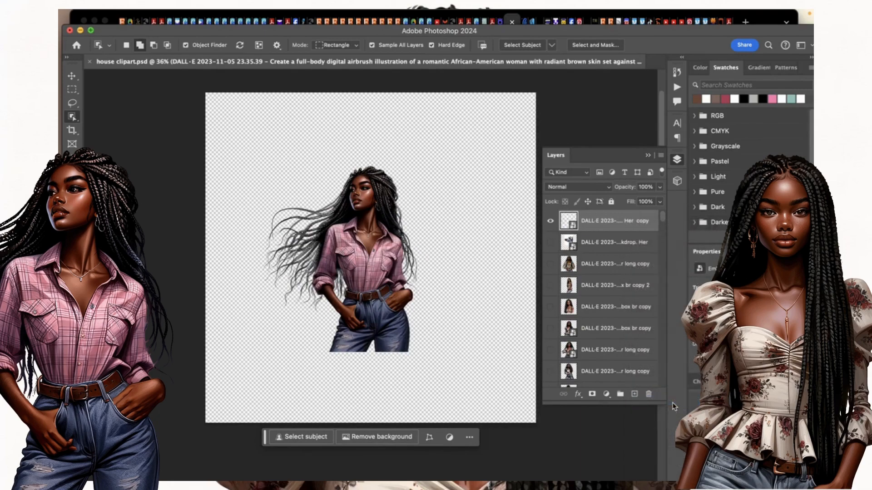
mouse_move(108, 93)
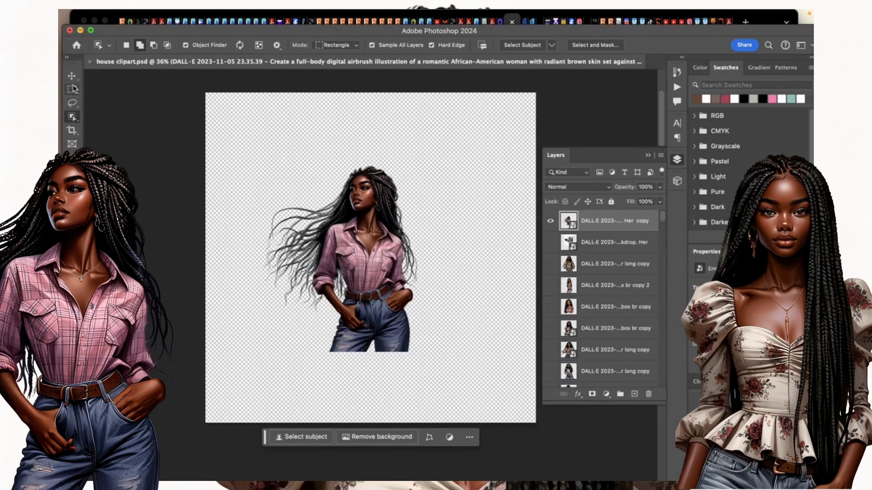
click(72, 76)
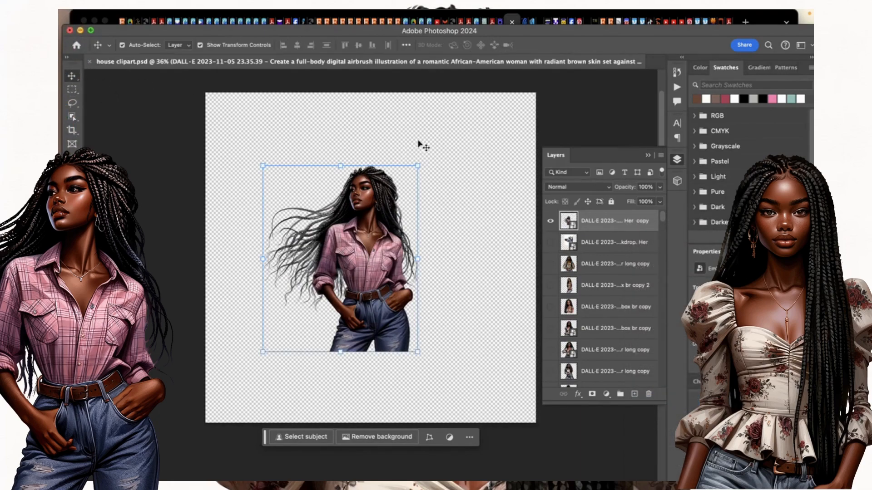
Scale the woman smart object up to about 177% and commit the transform.
drag(417, 166, 481, 97)
drag(265, 349, 213, 431)
click(576, 46)
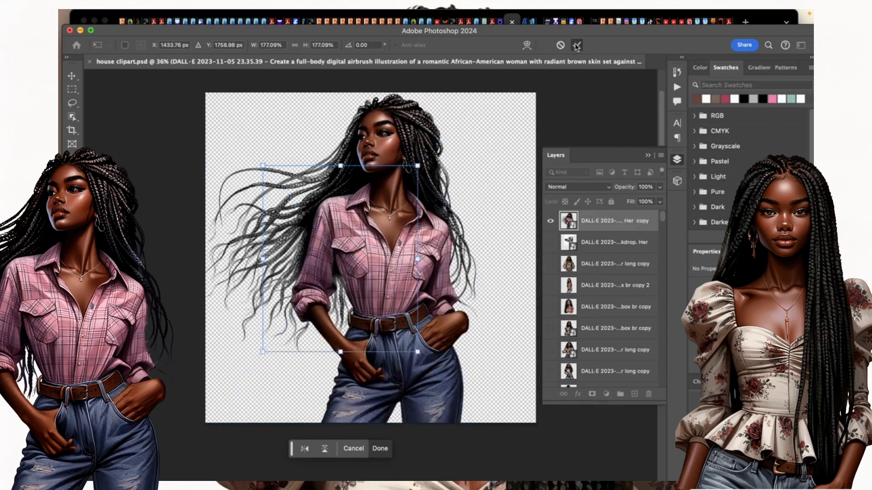
scroll(408, 296, up, 1)
scroll(408, 296, up, 3)
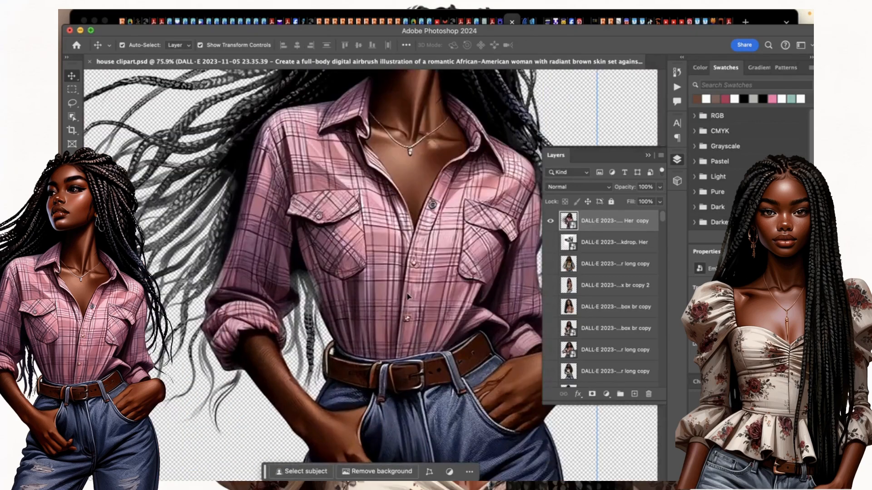
scroll(411, 275, down, 3)
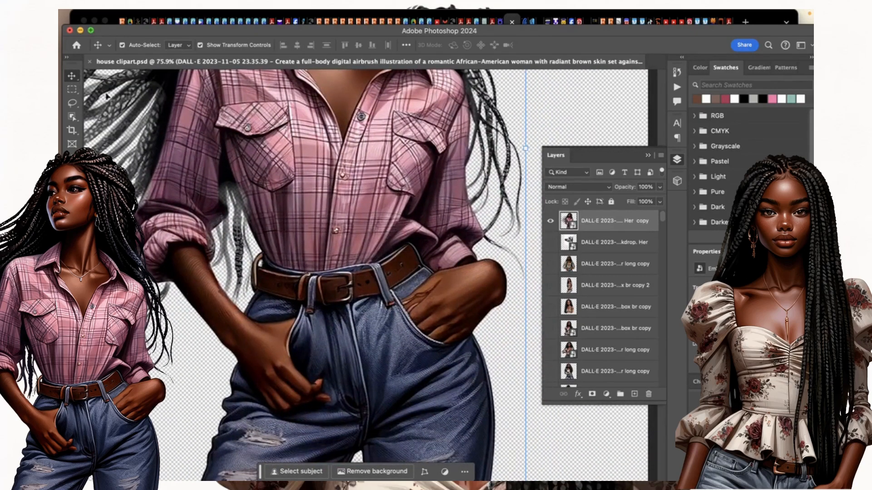
Lasso the ring on her right hand and rasterize the figure layer.
click(72, 104)
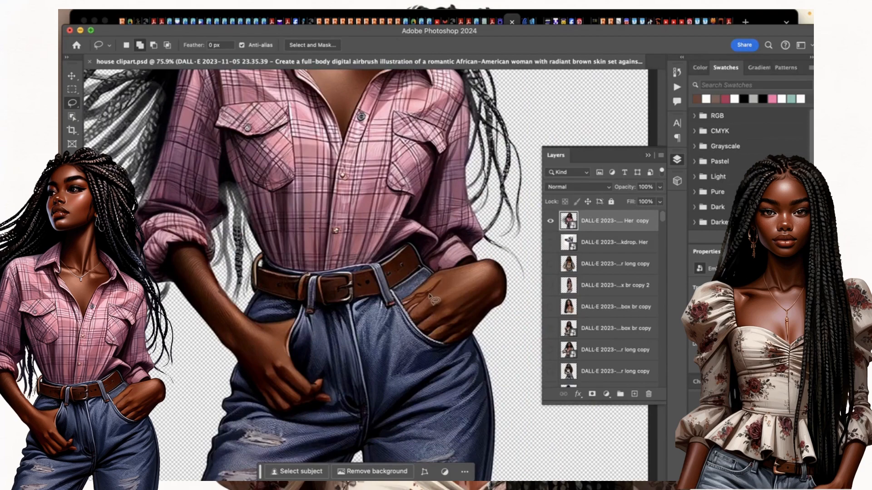
mouse_move(429, 293)
mouse_down()
mouse_move(411, 317)
mouse_move(439, 301)
mouse_up()
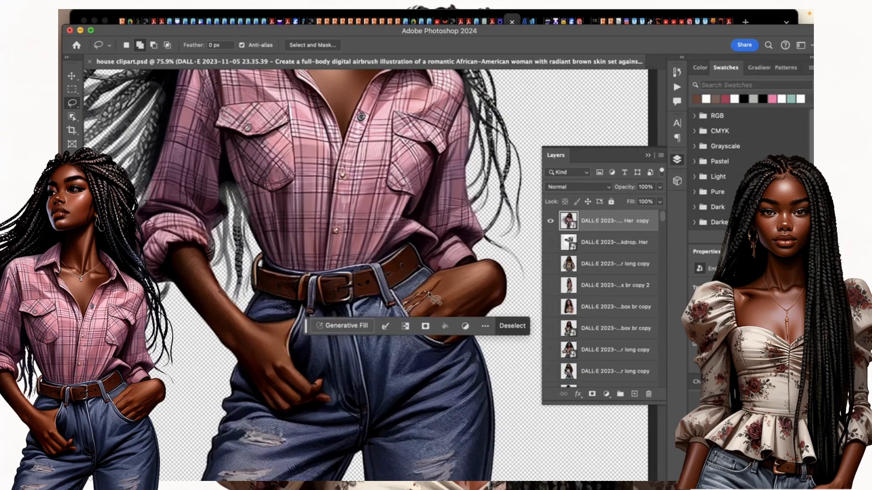
right_click(651, 224)
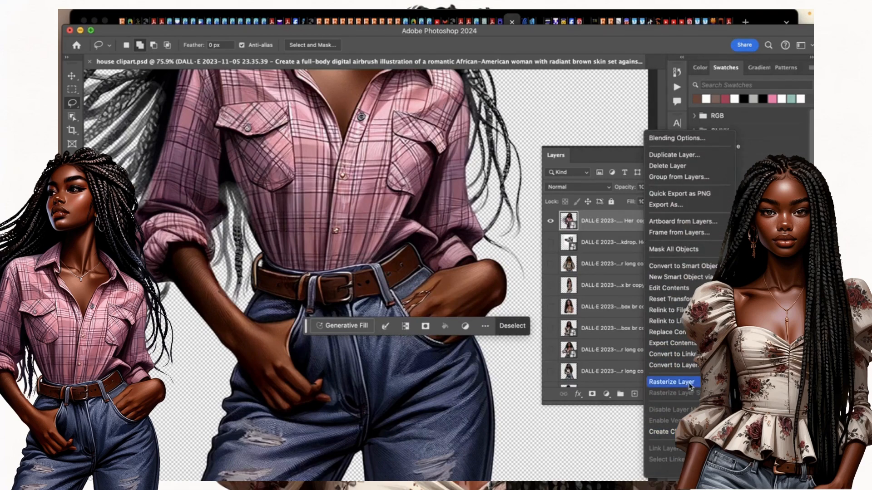
click(671, 382)
Generative Fill 'remove' over the ring, compare three variations, hide it and reselect the hand.
click(332, 326)
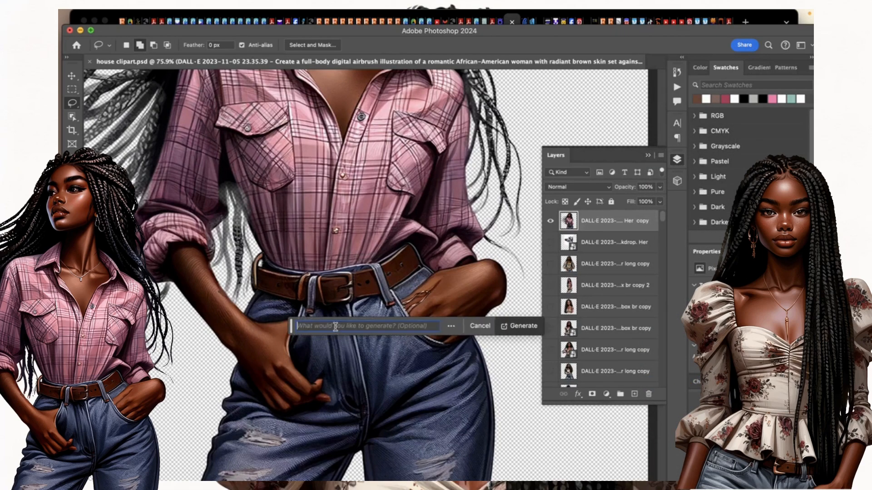
text(remove)
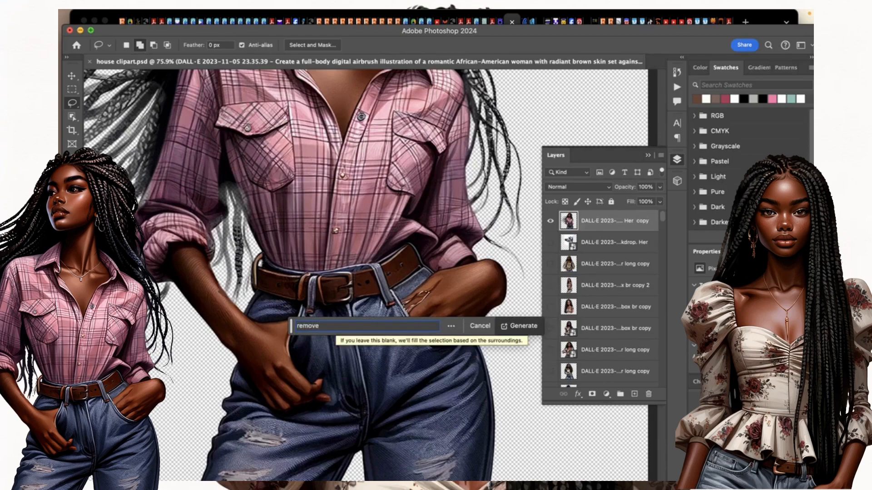
key(Return)
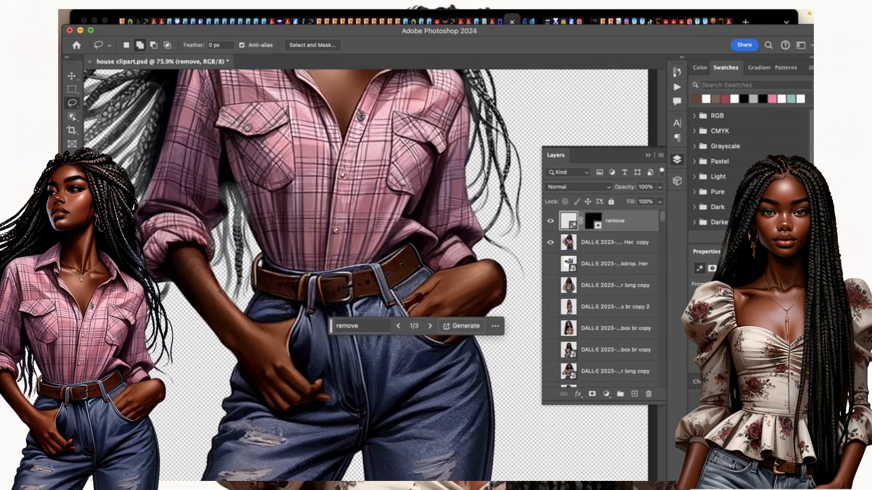
click(430, 326)
click(430, 326)
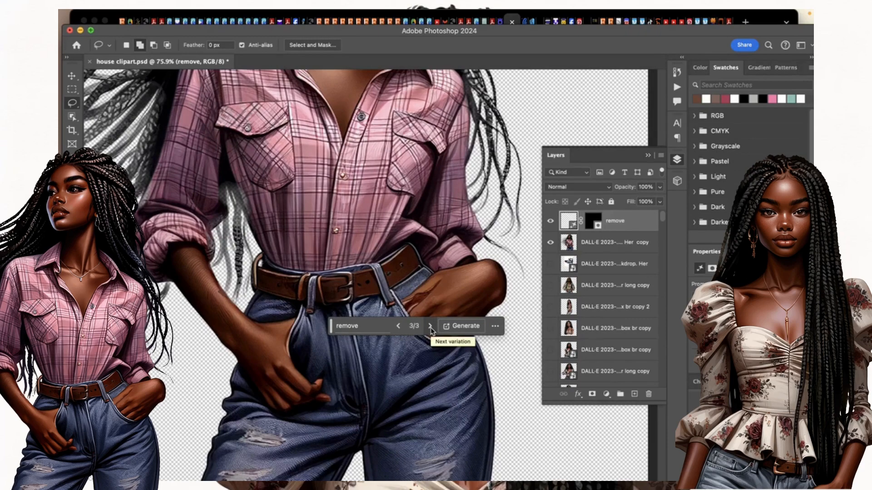
click(430, 327)
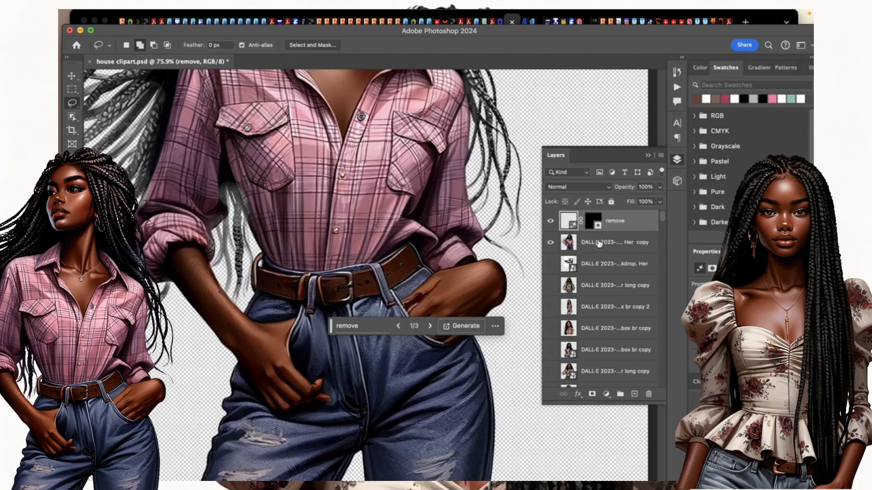
click(550, 221)
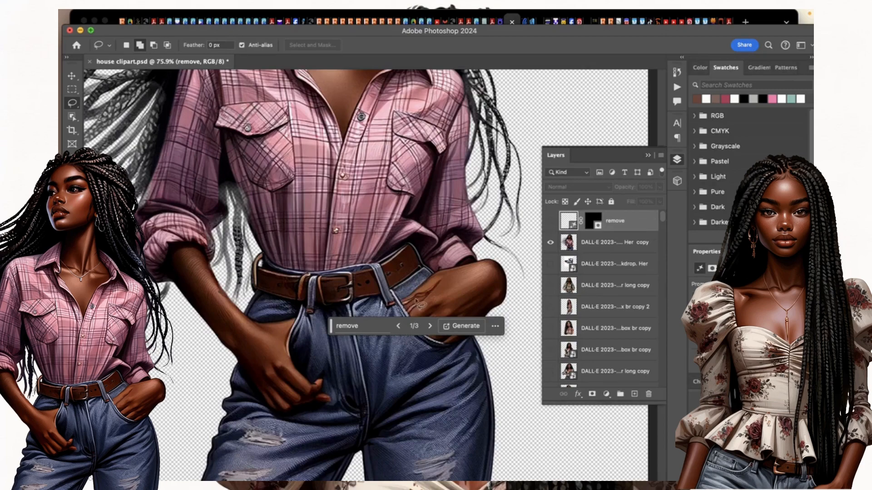
mouse_move(429, 292)
mouse_down()
mouse_move(403, 301)
mouse_move(411, 319)
mouse_move(435, 301)
mouse_move(429, 293)
mouse_up()
Select the figure layer beneath the generated layer and run Edit > Content-Aware Fill.
mouse_move(244, 13)
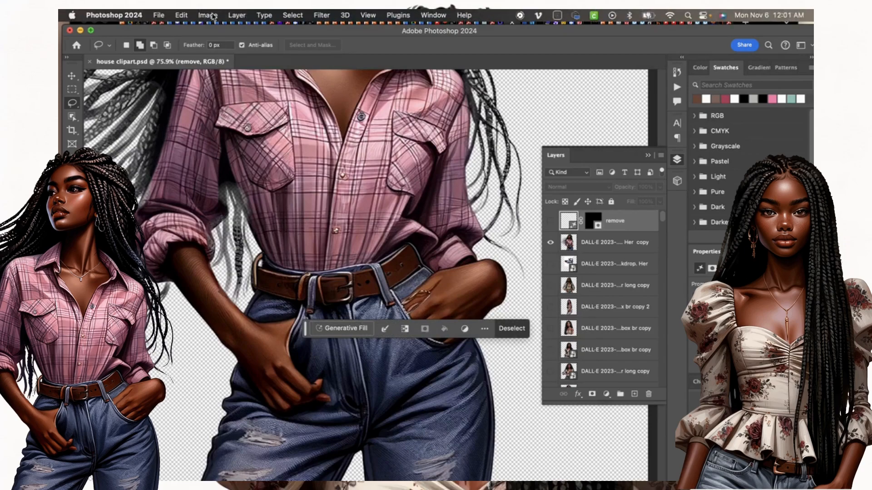
click(188, 15)
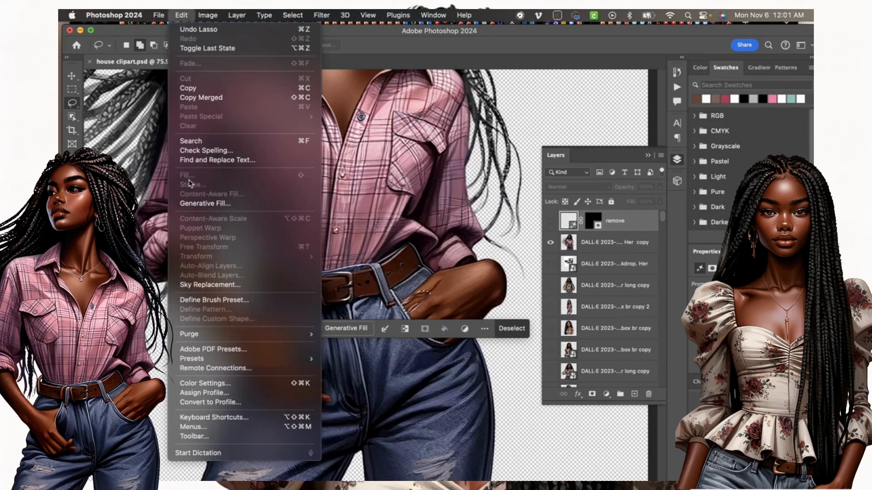
click(612, 246)
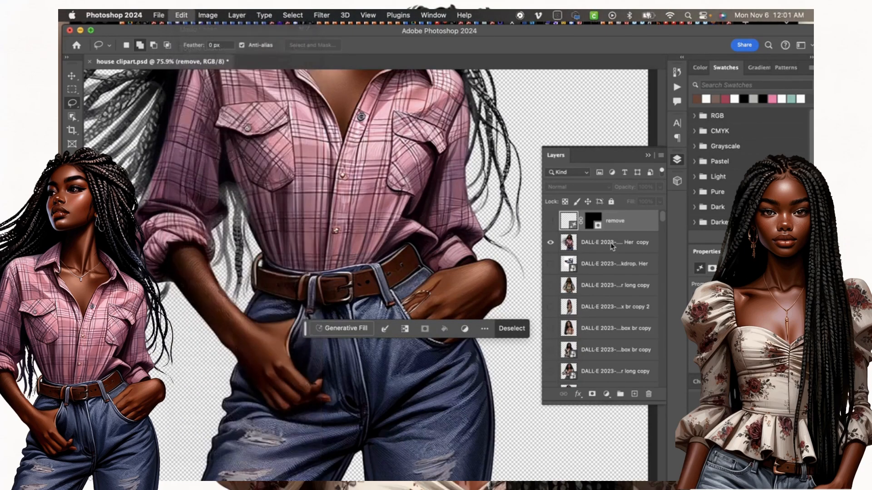
click(594, 247)
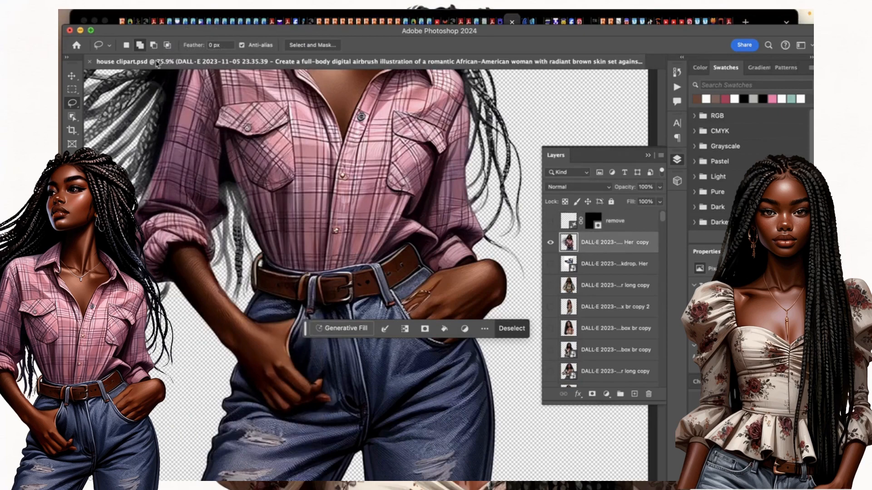
click(182, 16)
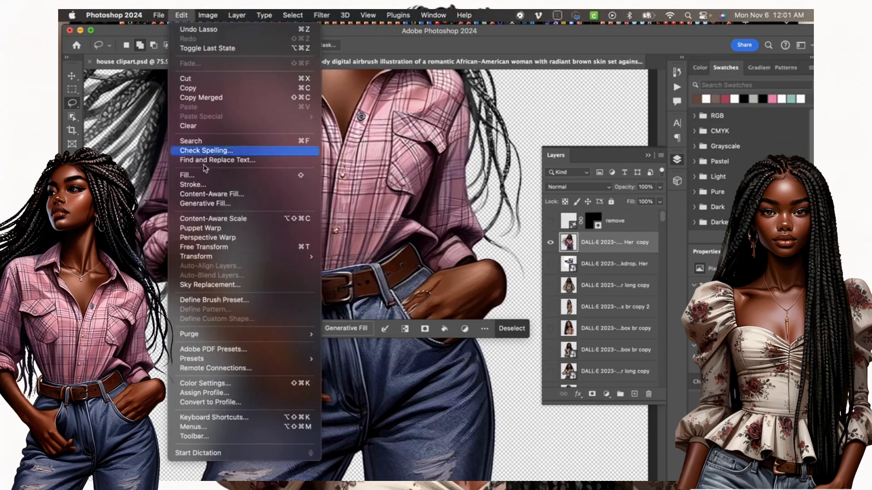
click(203, 194)
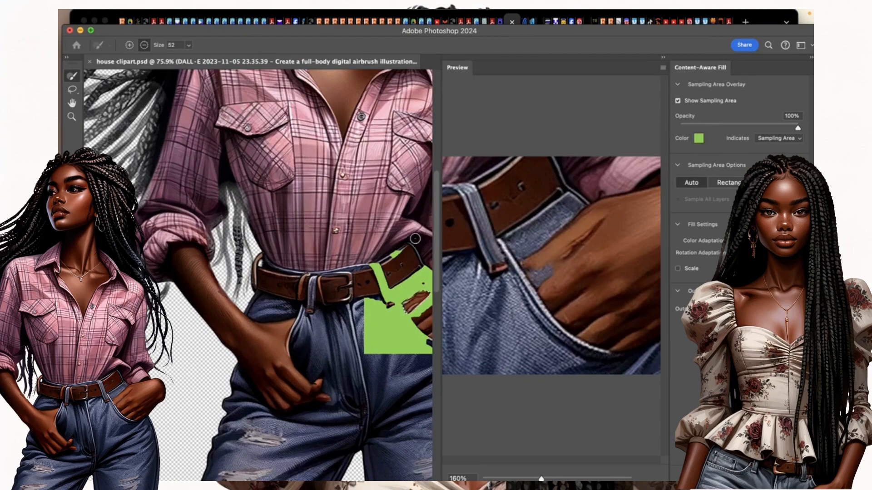
Subtract the belt edge, the strip below the belt loop and stray flecks from the sampling area.
mouse_move(386, 261)
mouse_down()
mouse_move(374, 257)
mouse_move(365, 265)
mouse_move(388, 300)
mouse_up()
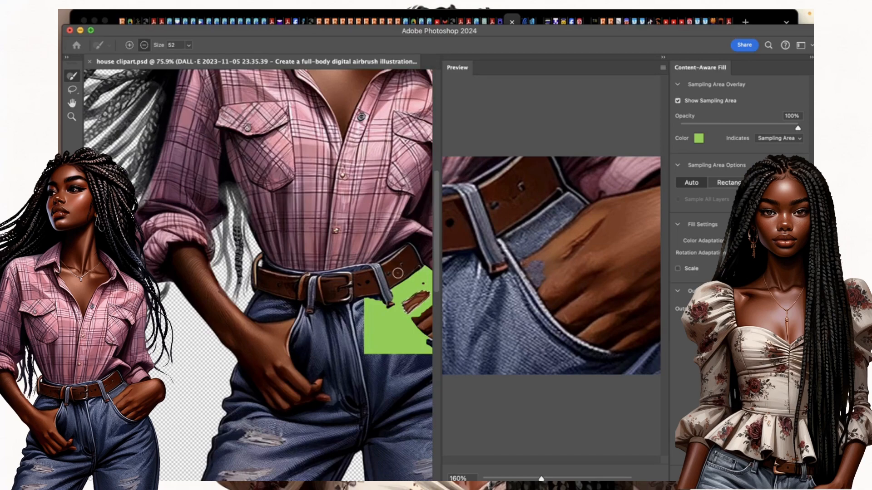
click(378, 303)
mouse_move(378, 304)
mouse_down()
mouse_move(386, 356)
mouse_move(372, 302)
mouse_move(376, 356)
mouse_move(368, 301)
mouse_move(373, 349)
mouse_move(365, 326)
mouse_move(365, 357)
mouse_up()
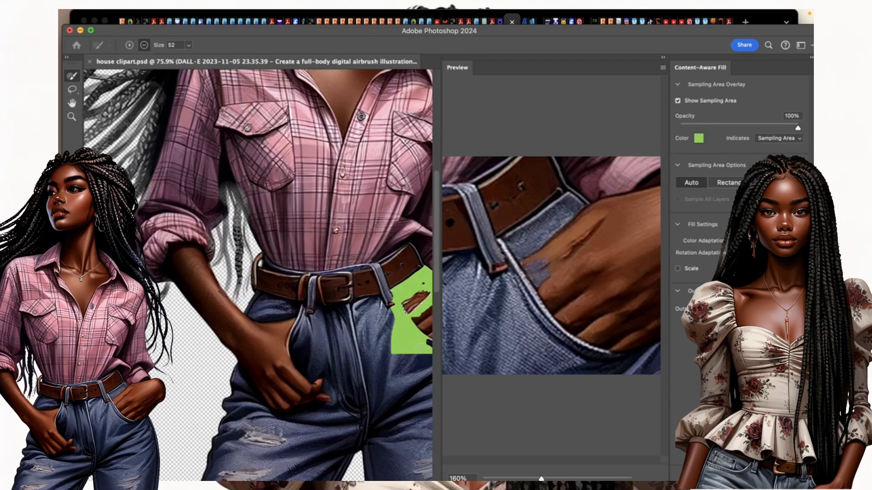
scroll(417, 301, right, 3)
drag(415, 340, 408, 358)
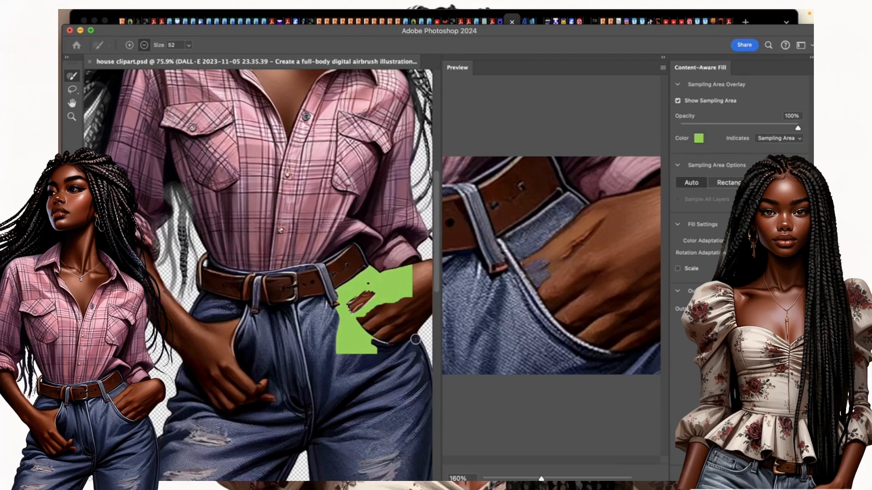
mouse_move(365, 334)
mouse_down()
mouse_move(335, 311)
mouse_move(362, 352)
mouse_move(356, 359)
mouse_move(340, 327)
mouse_move(374, 350)
mouse_move(345, 322)
mouse_move(351, 356)
mouse_move(360, 358)
mouse_move(341, 311)
mouse_move(342, 366)
mouse_up()
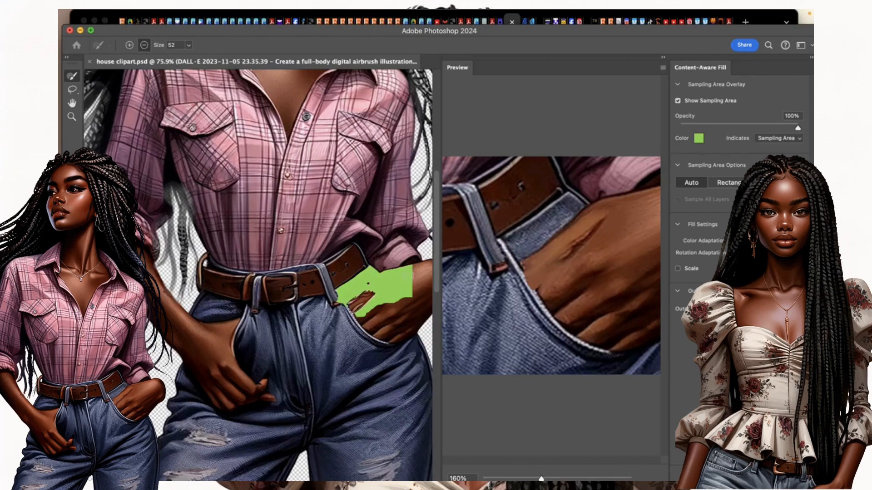
Trim the sampling area's right and lower edges near the wrist and fingers, then apply the fill.
drag(411, 265, 411, 303)
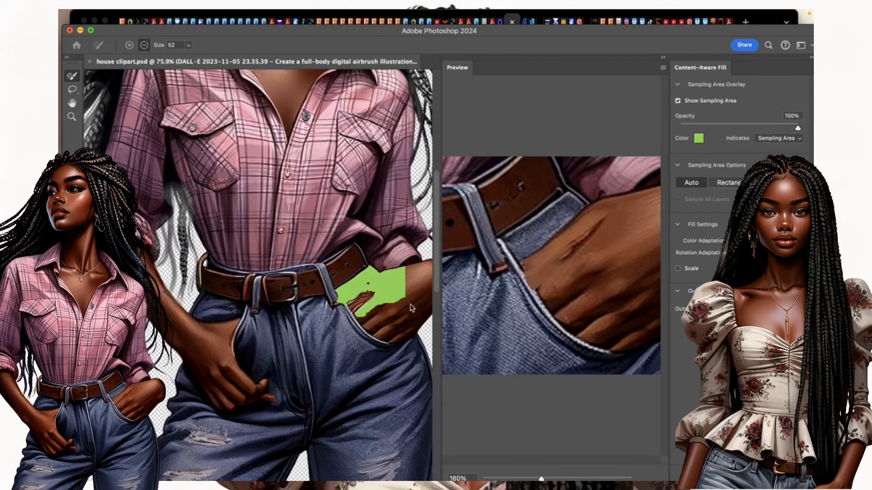
drag(402, 266, 405, 302)
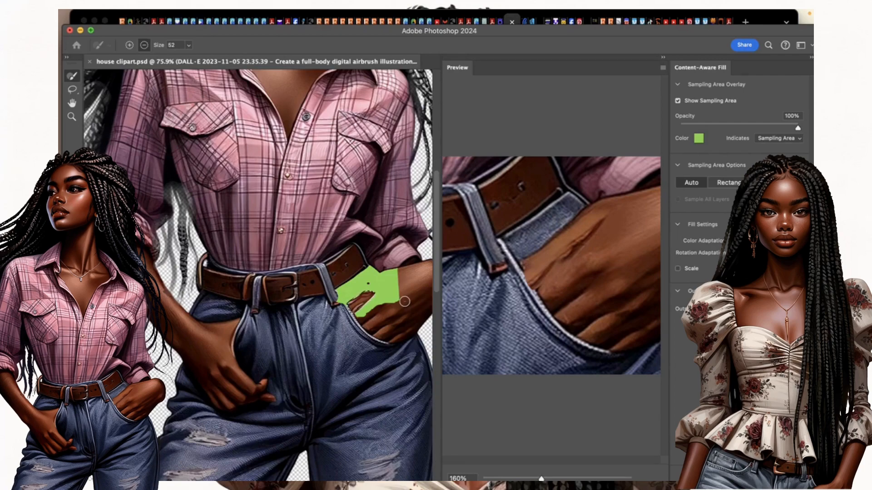
drag(396, 273, 398, 302)
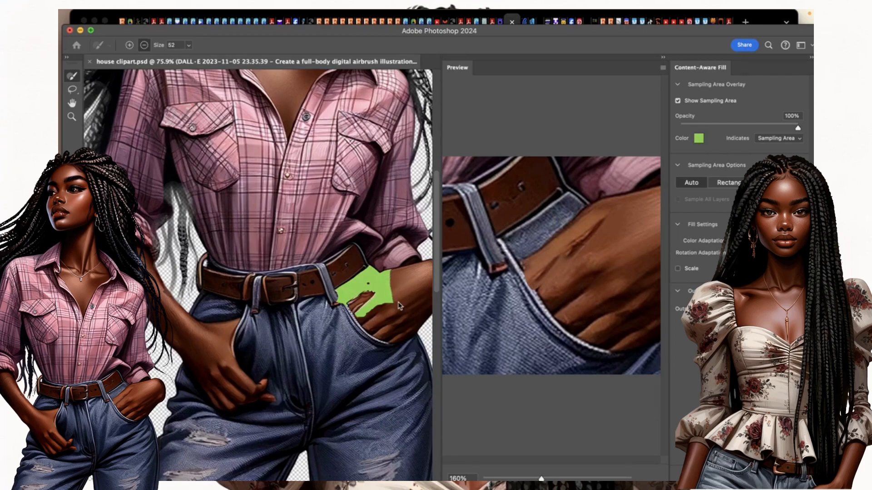
drag(391, 267, 391, 306)
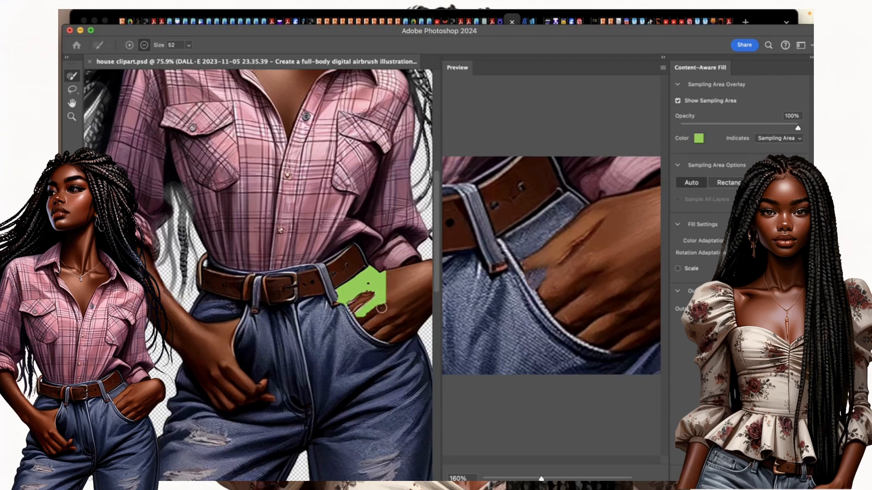
drag(363, 316, 391, 303)
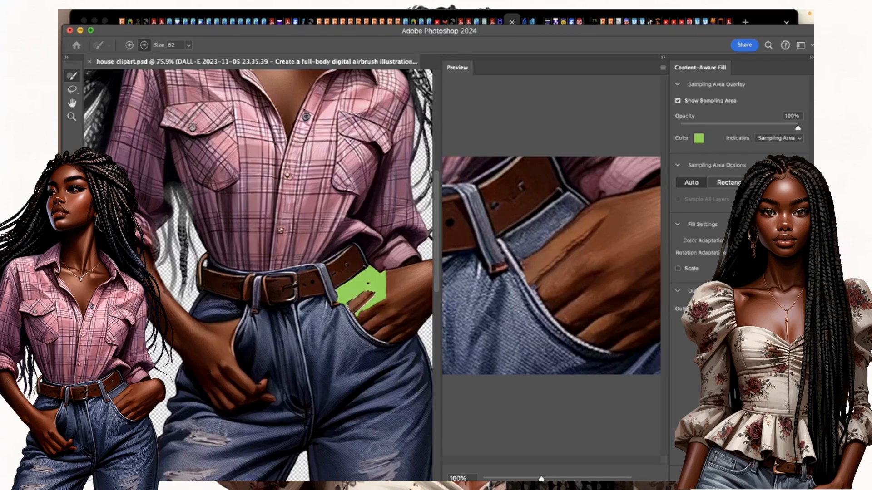
key(Return)
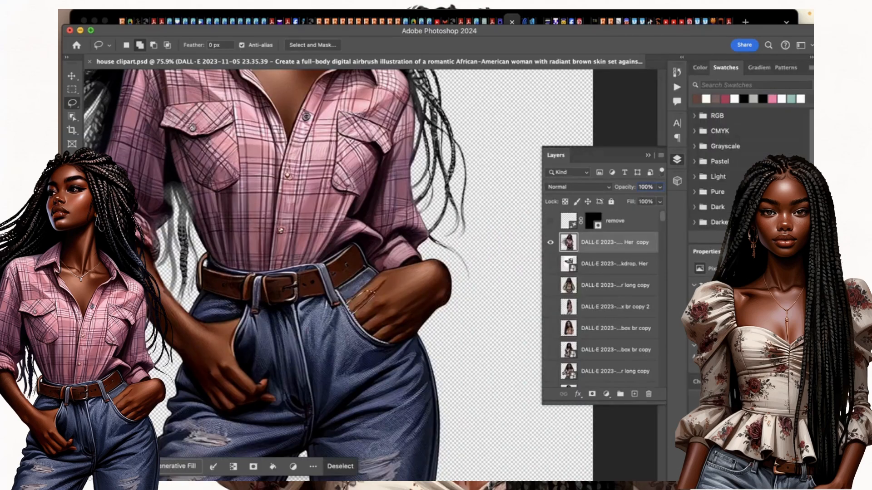
Deselect and smooth the retouched hand with the Blur and Sharpen tools at brush size 100.
key(super+d)
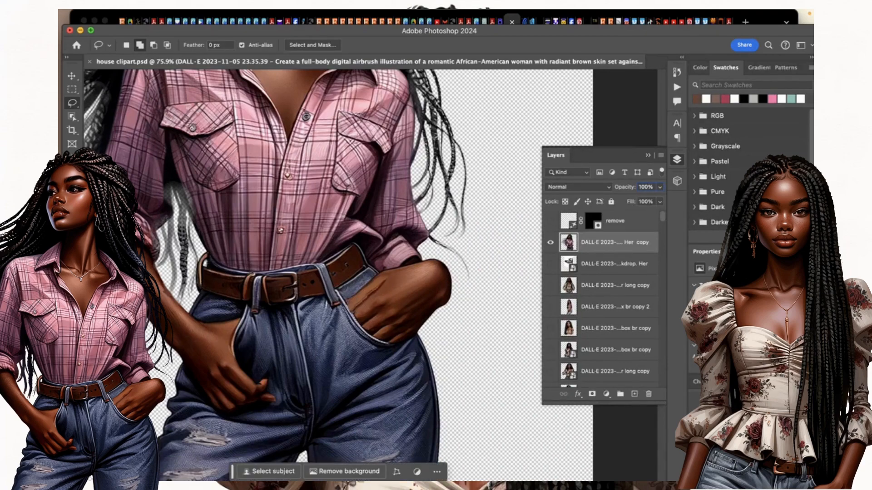
click(72, 253)
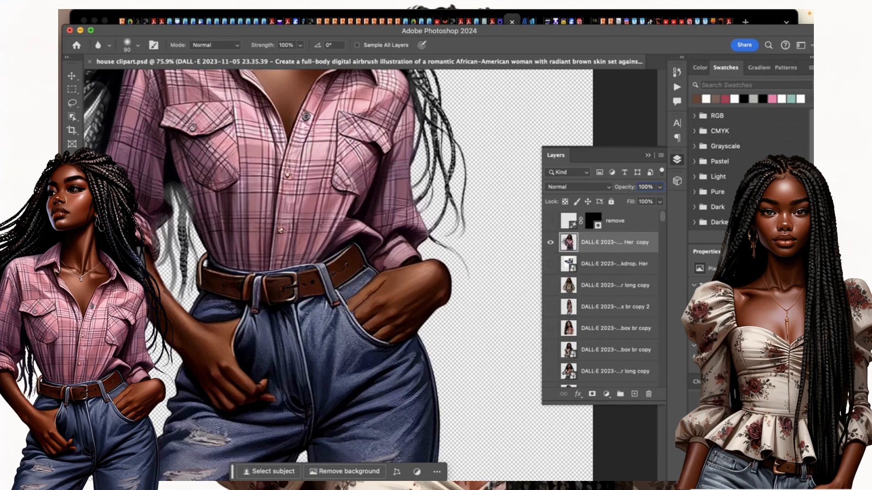
click(107, 265)
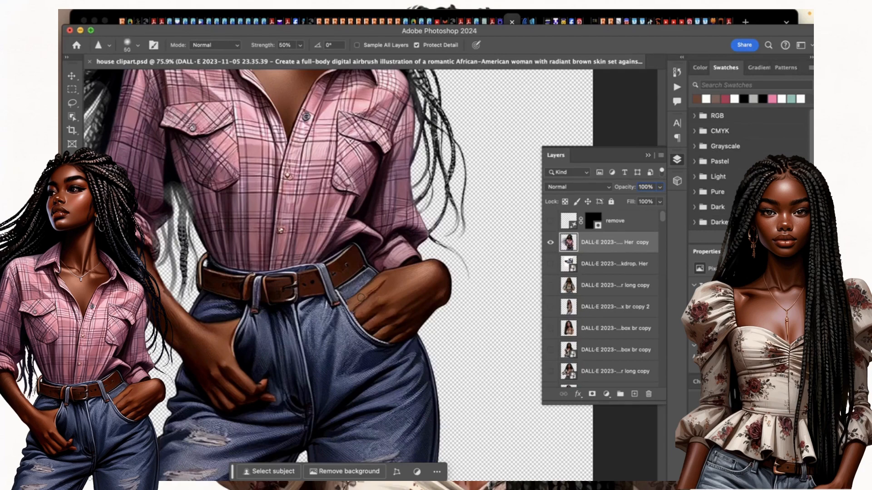
key(bracketright)
key(bracketright)
click(109, 255)
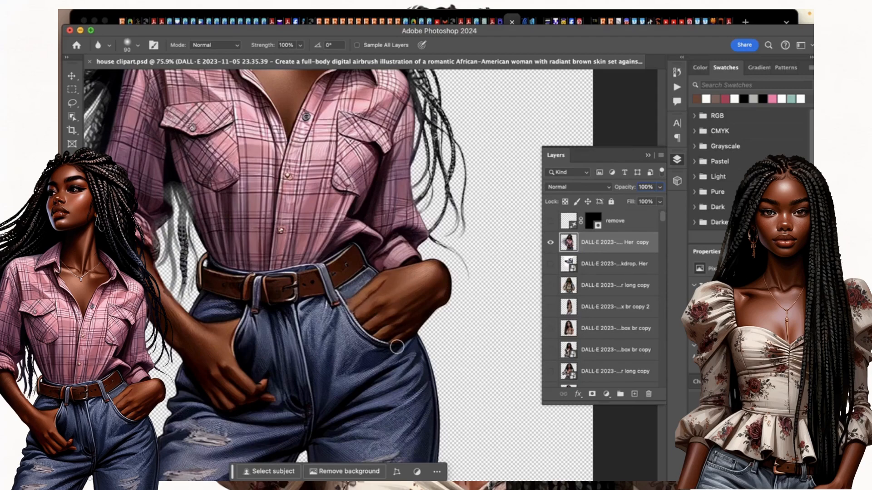
Zoom out until the whole pink-plaid figure is visible.
key(super+minus)
key(super+minus)
key(super+minus)
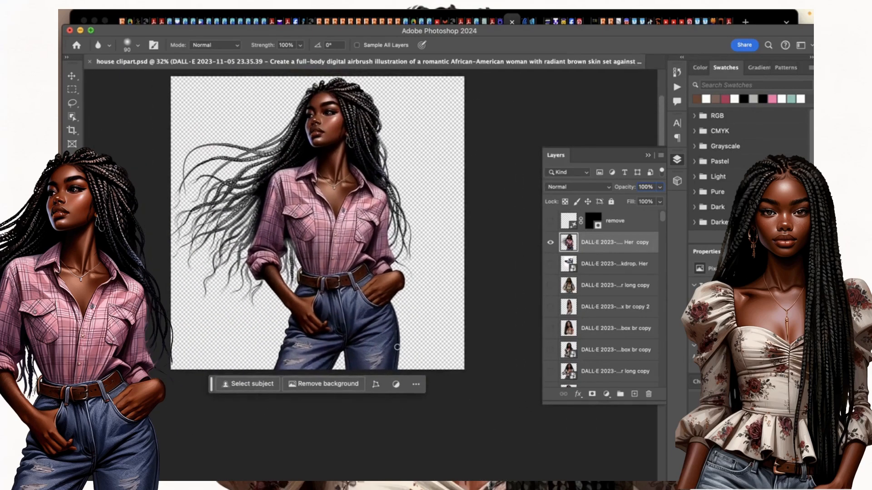
key(super+minus)
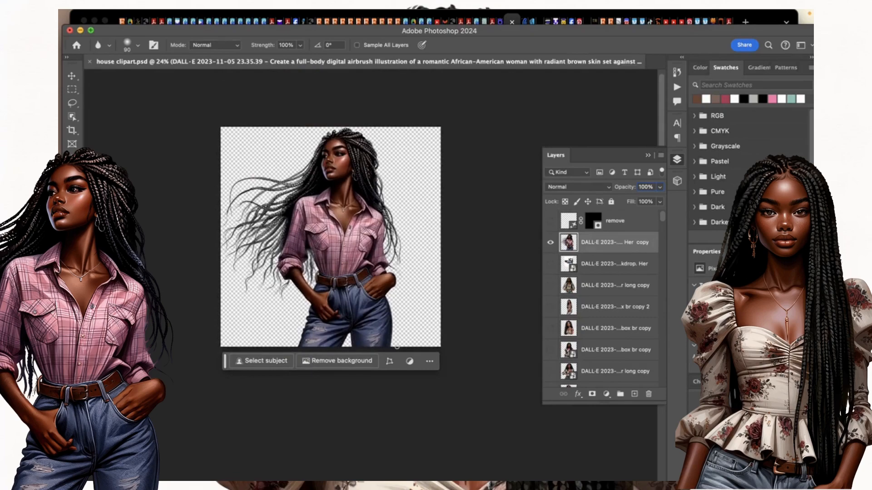
scroll(396, 346, down, 3)
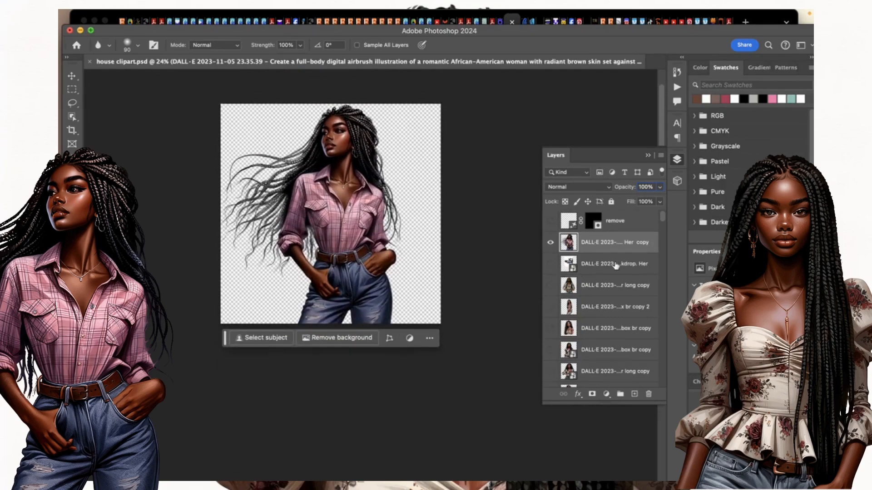
Delete the hidden Generative Fill layer 'remove' from the Layers panel, confirming with Yes.
click(624, 220)
click(648, 393)
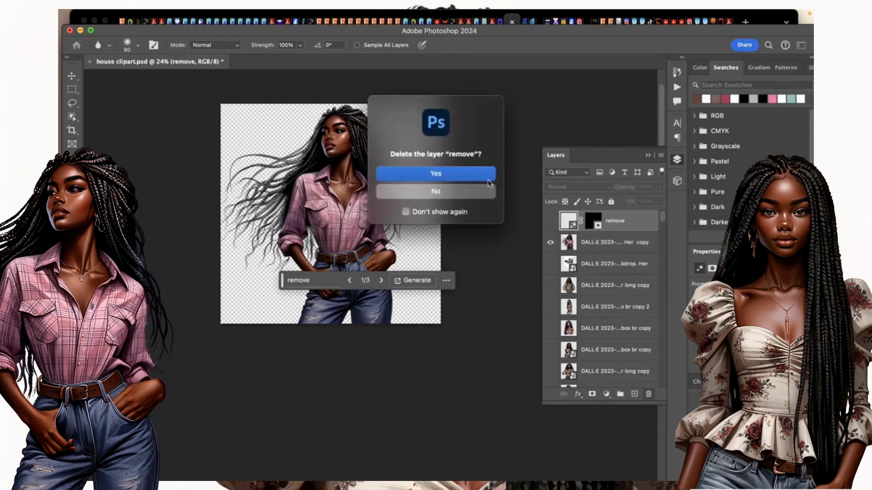
click(461, 175)
scroll(572, 346, down, 10)
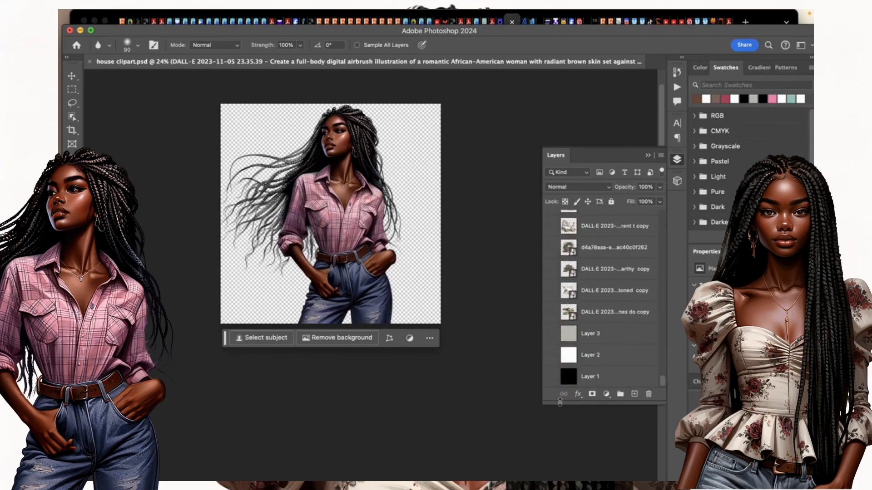
click(551, 334)
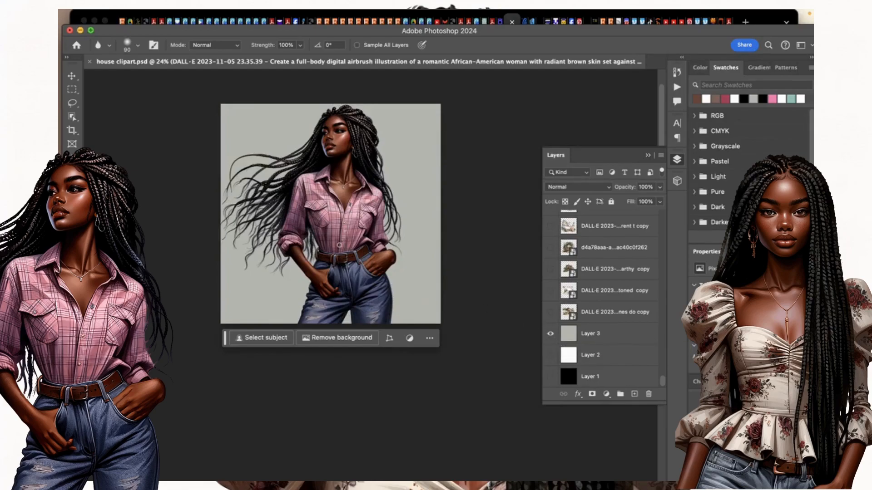
scroll(340, 245, up, 5)
scroll(339, 245, down, 4)
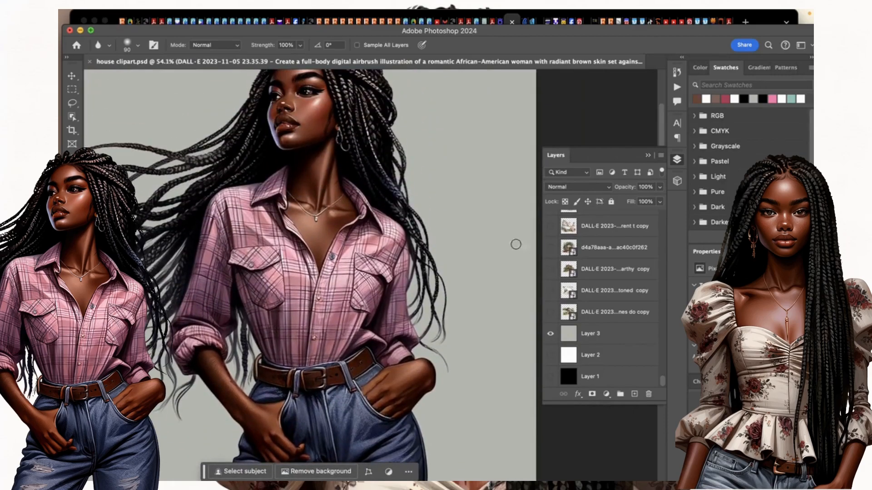
click(550, 334)
click(551, 356)
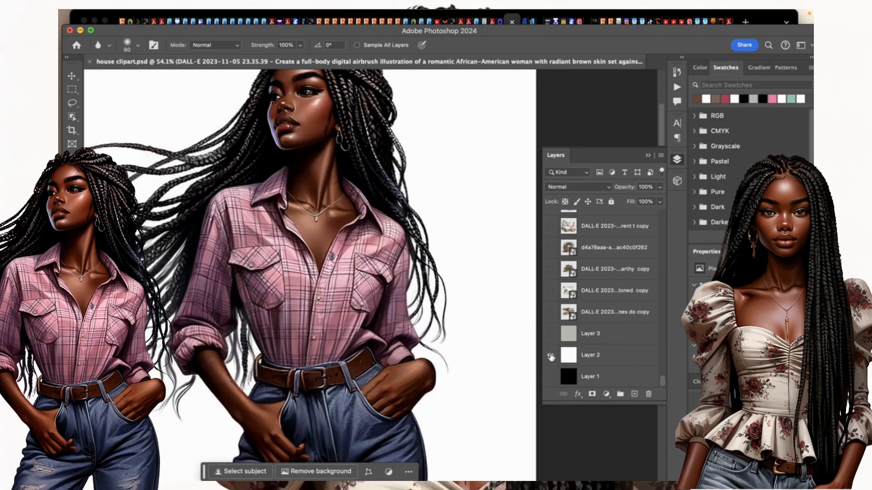
click(550, 356)
click(550, 376)
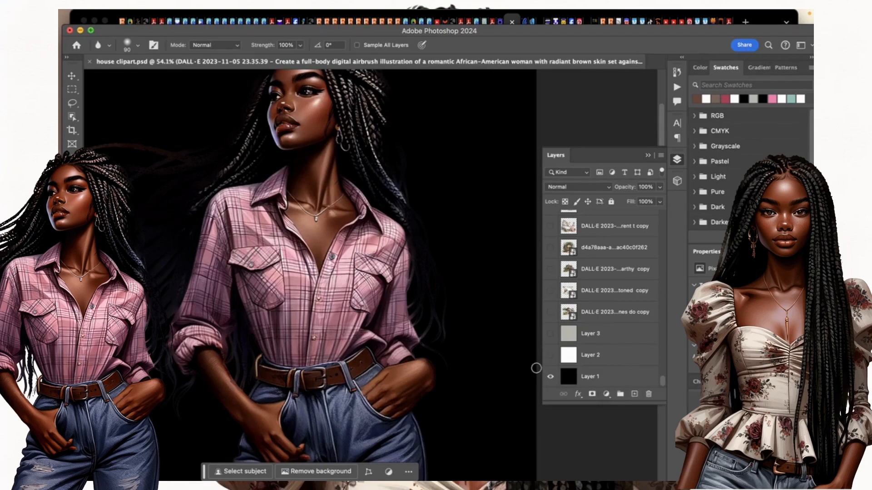
click(551, 377)
click(551, 377)
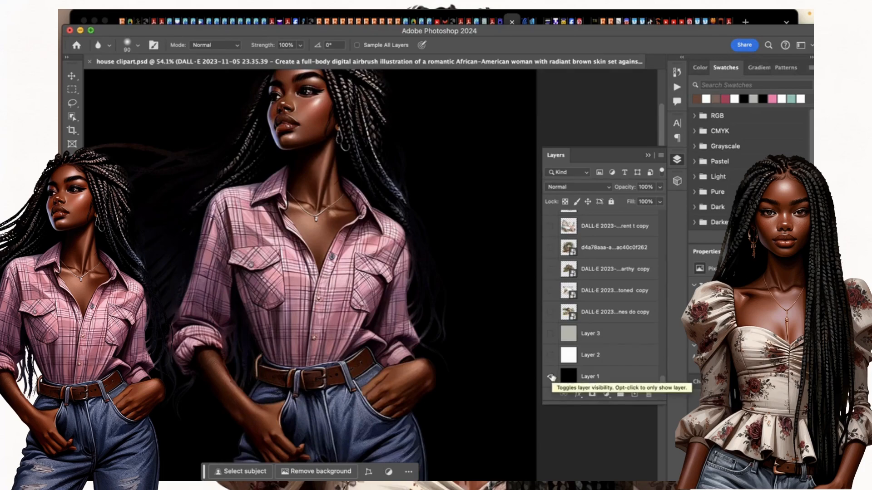
scroll(317, 238, down, 5)
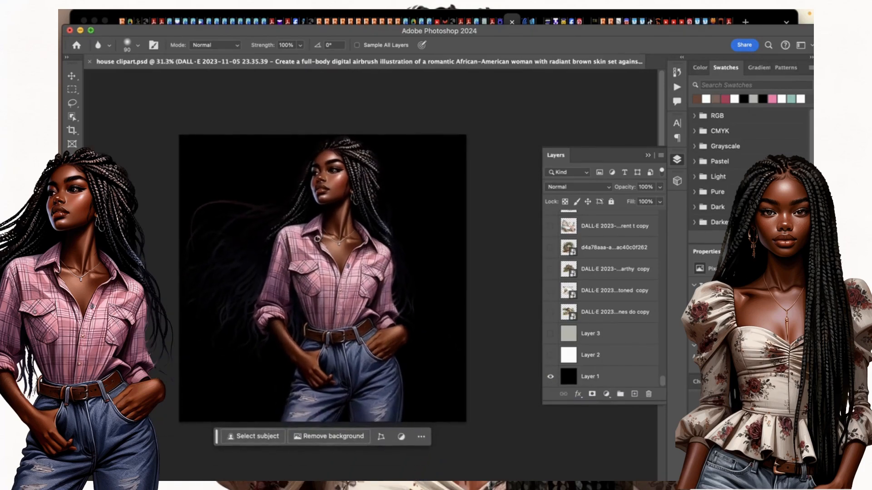
scroll(317, 238, up, 3)
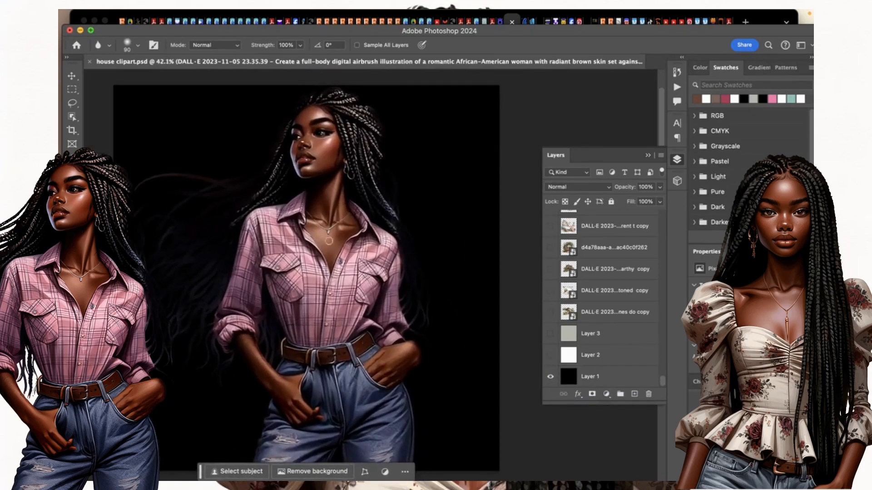
click(551, 379)
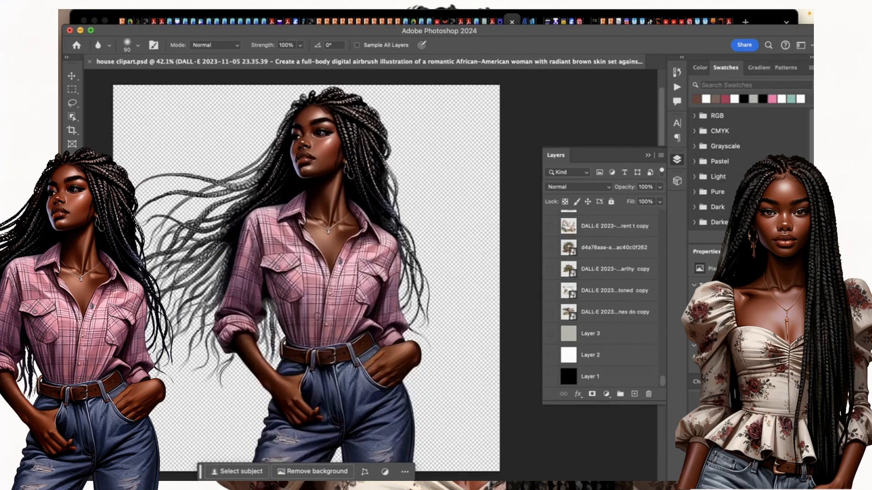
scroll(370, 278, down, 2)
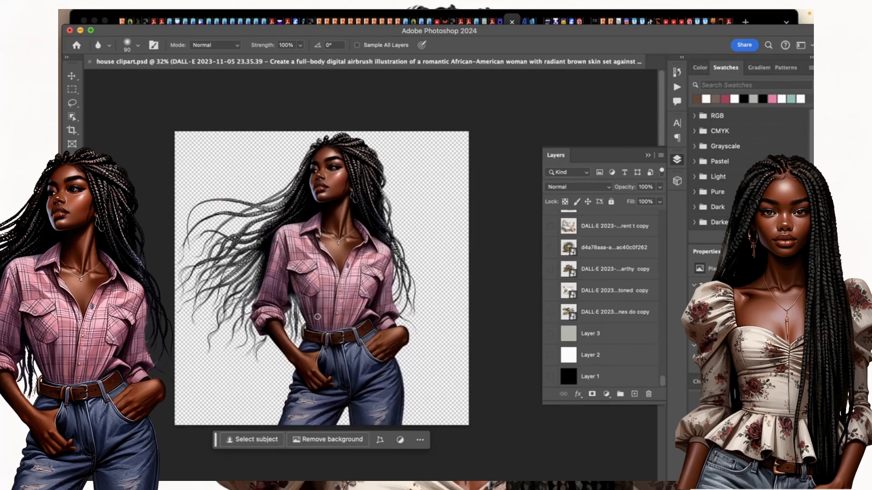
scroll(561, 249, up, 15)
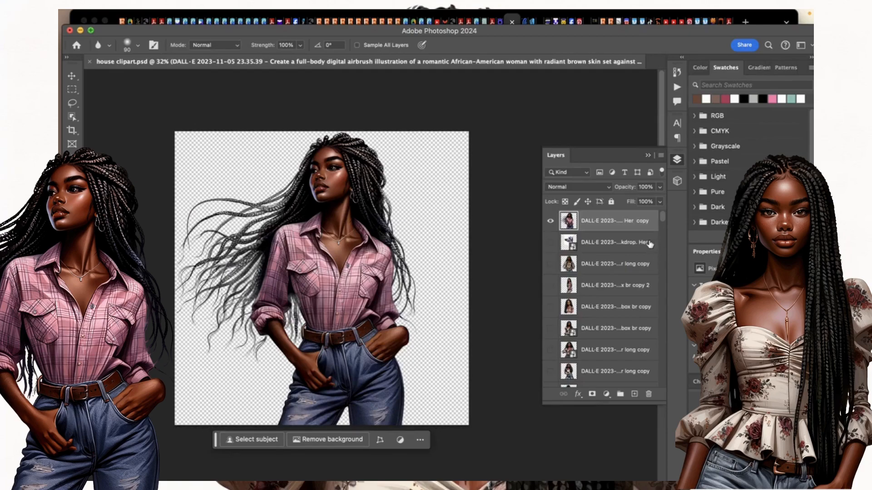
mouse_move(124, 12)
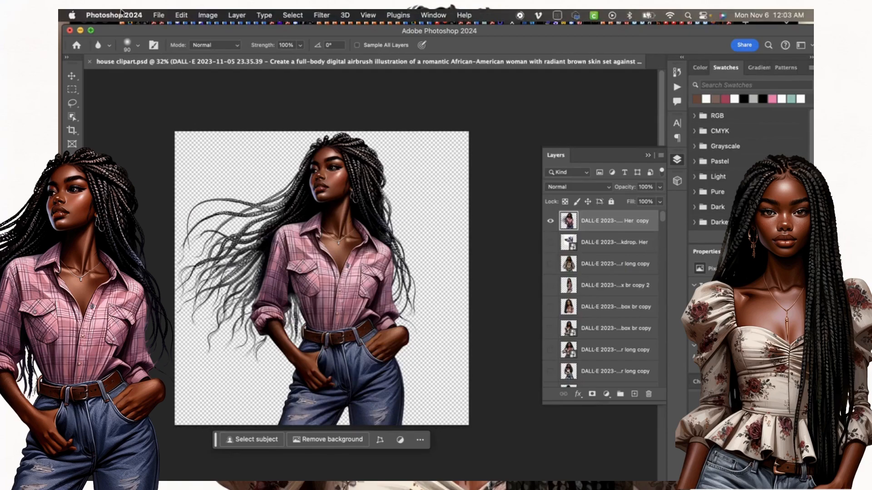
Export As a 3500 × 3500 PNG with transparency and open the save-location list.
click(159, 16)
mouse_move(190, 183)
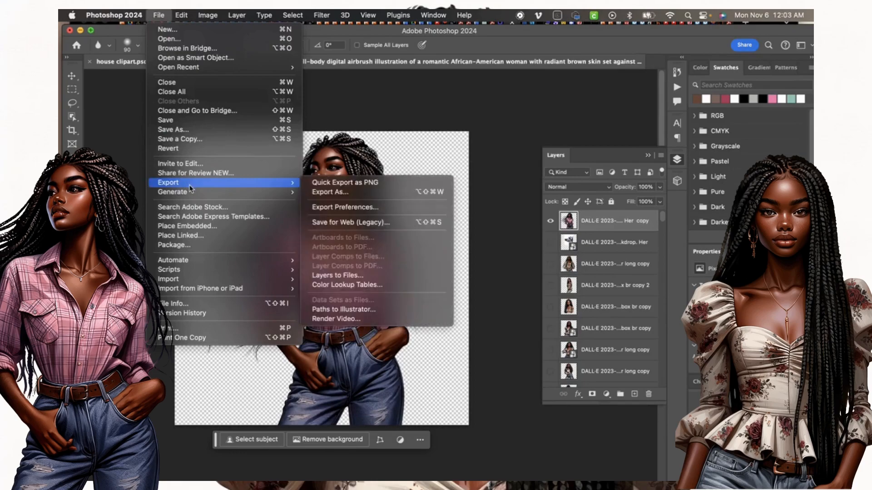
click(317, 197)
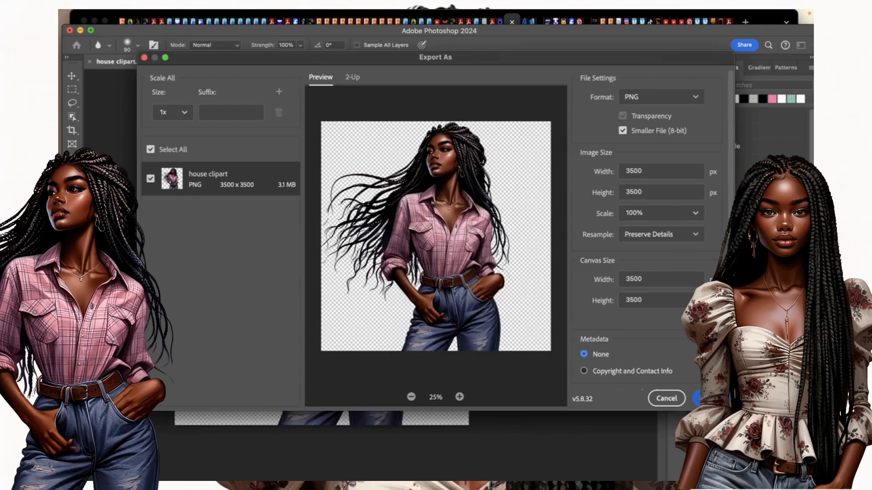
click(711, 398)
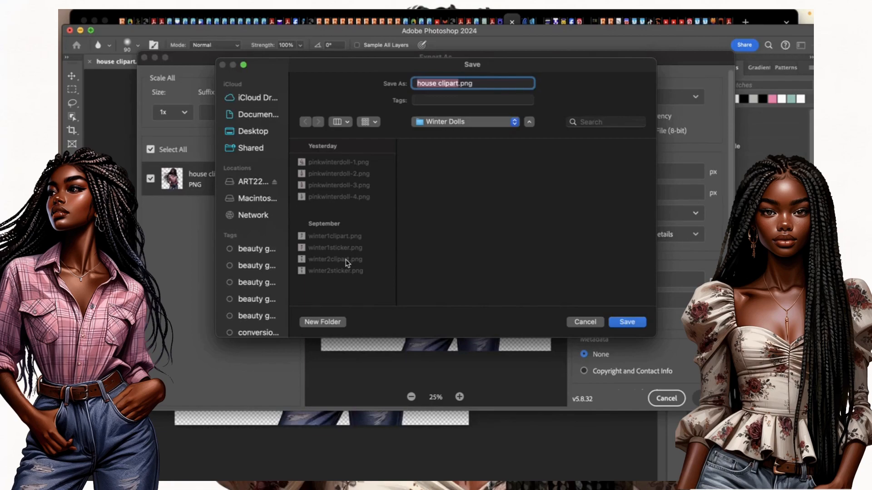
click(515, 122)
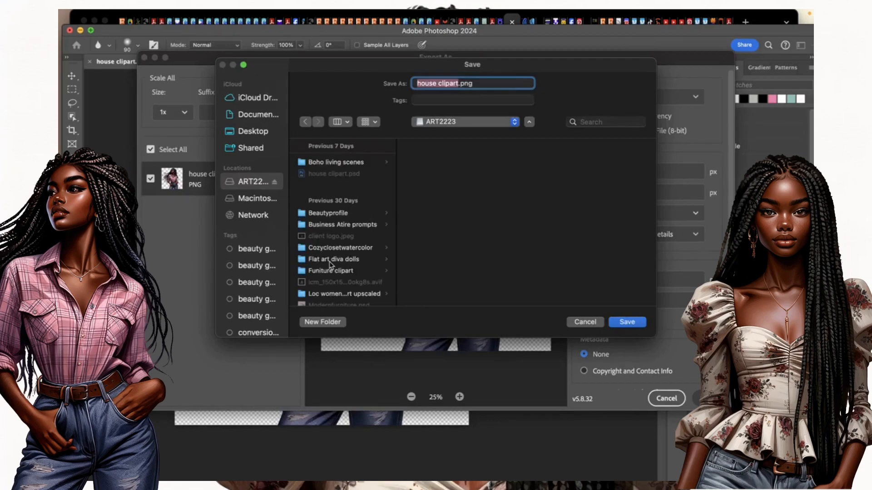
Create a new 'Digi dolls' folder inside ART2223 as the export destination.
click(329, 323)
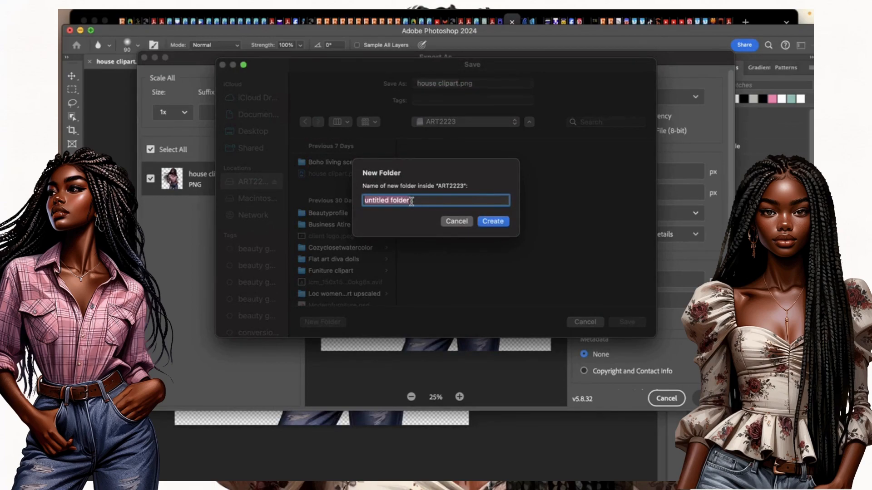
text(Digi)
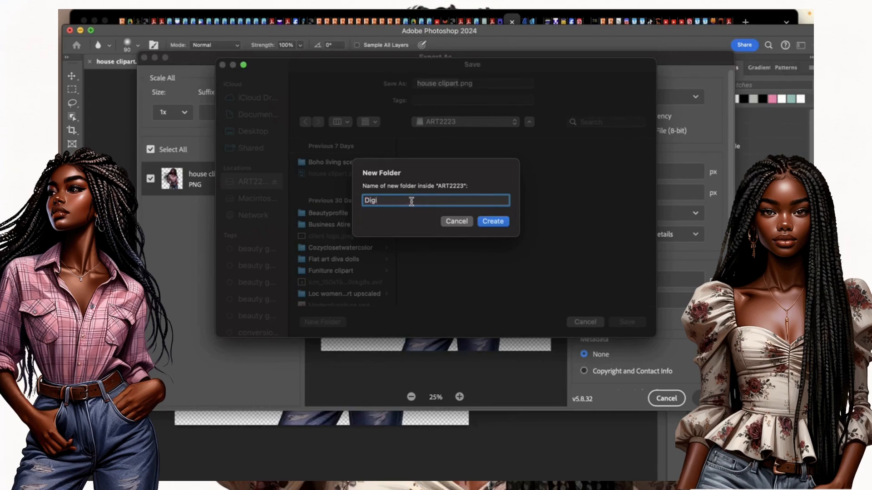
text( dolls)
click(492, 222)
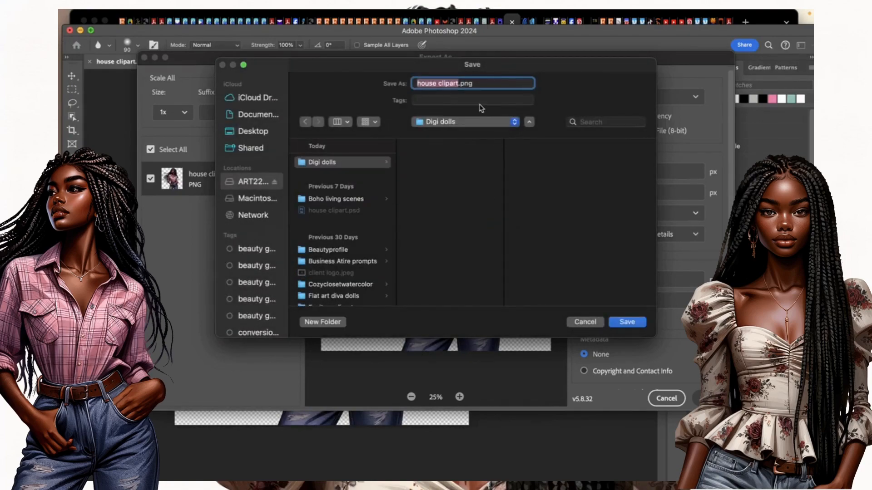
Save the exported PNG as digi1.png in the Digi dolls folder.
text(digi1)
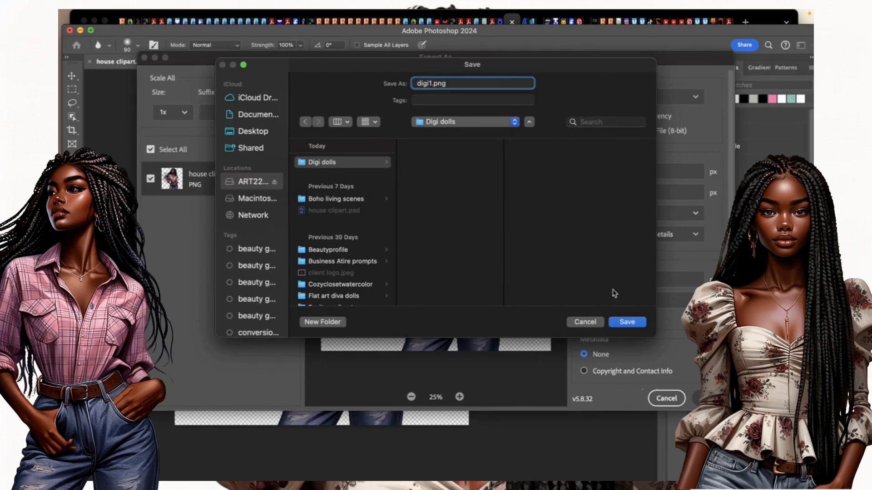
click(627, 322)
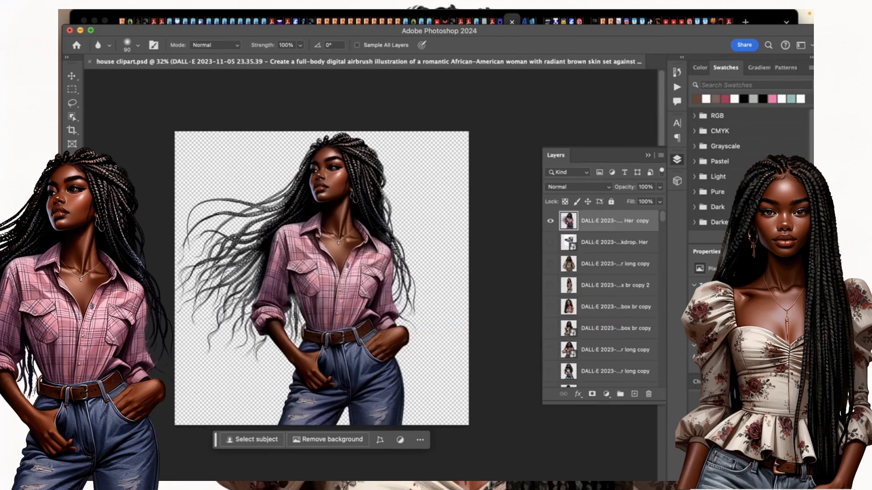
mouse_move(64, 364)
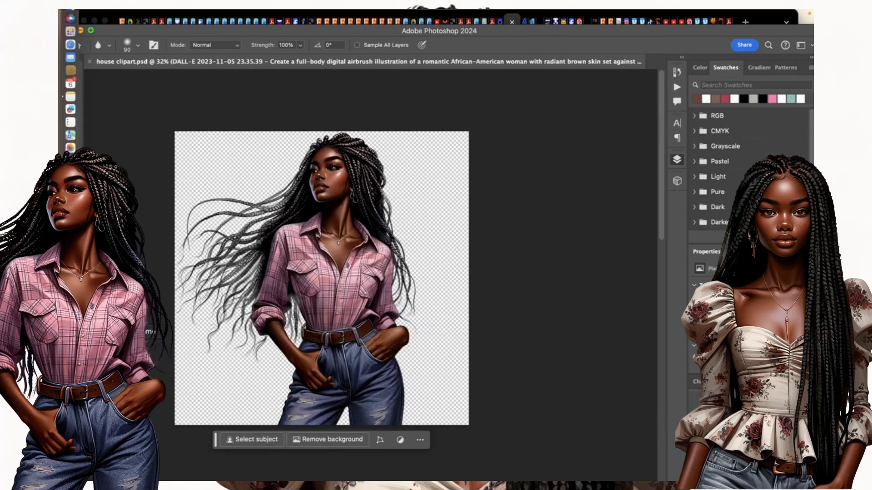
Open the imgupscaler.com tab in Chrome, choose 200% enlargement, and bring up a Finder window.
click(444, 19)
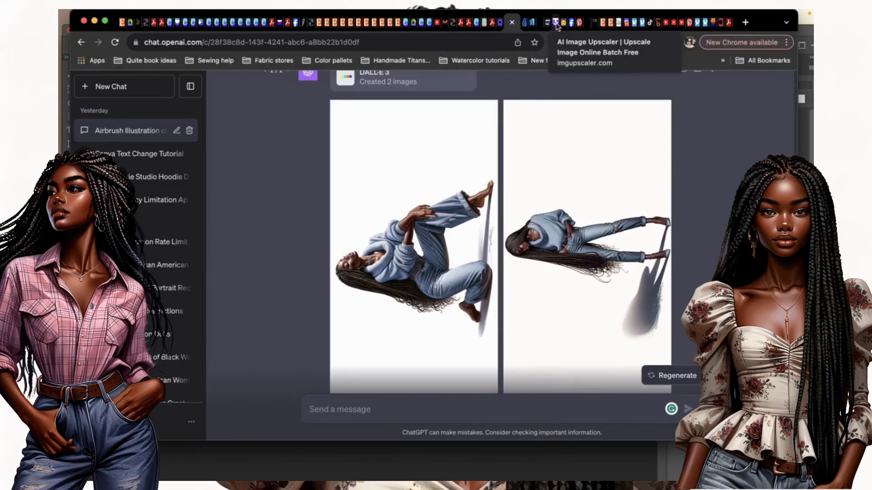
click(557, 26)
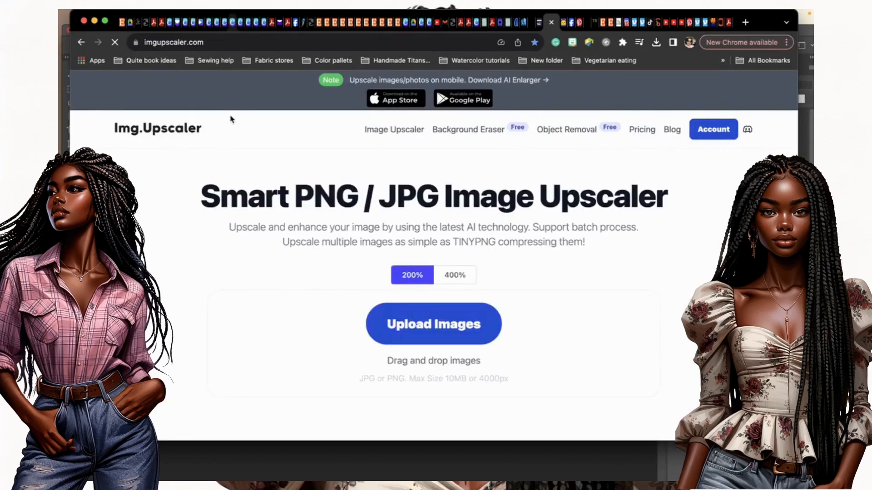
click(468, 274)
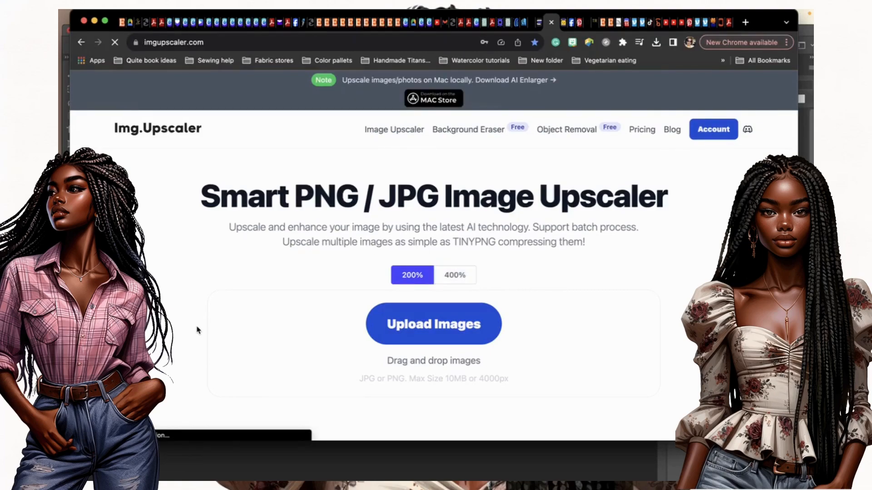
mouse_move(71, 54)
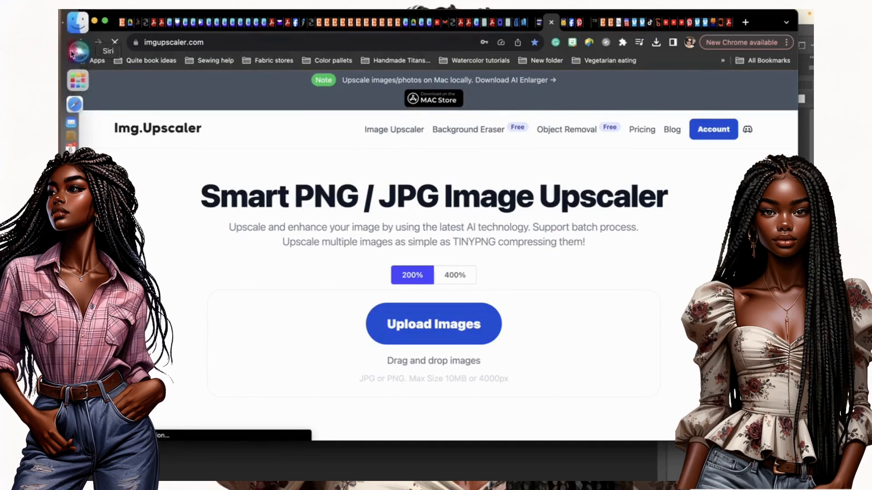
click(77, 21)
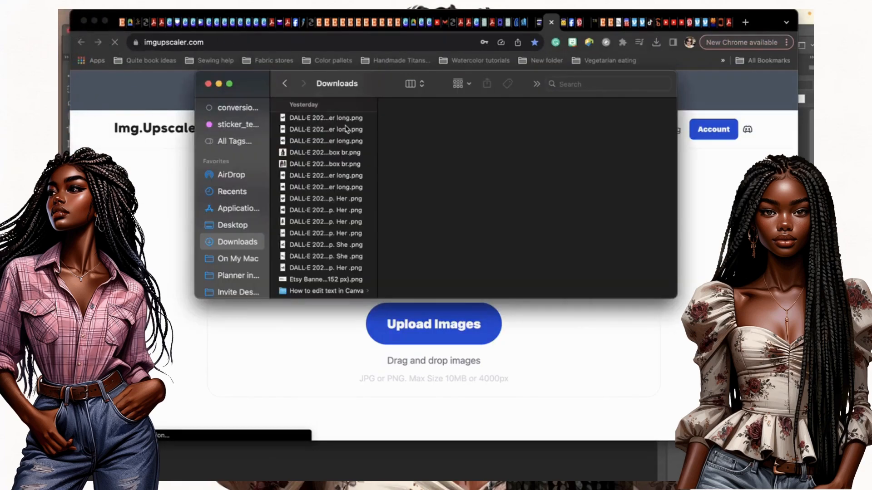
Drag digi1.png from ART2223 > Digi dolls into the upscaler's drag-and-drop area.
scroll(245, 236, down, 5)
scroll(245, 236, down, 5)
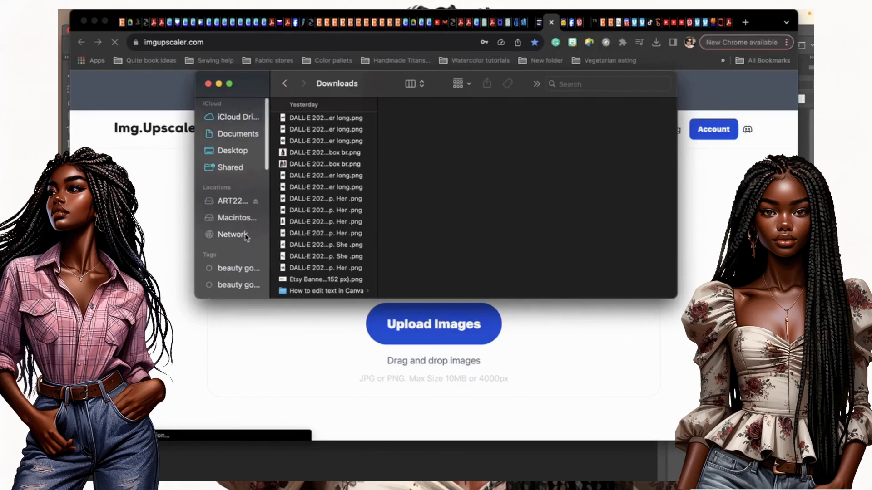
click(234, 201)
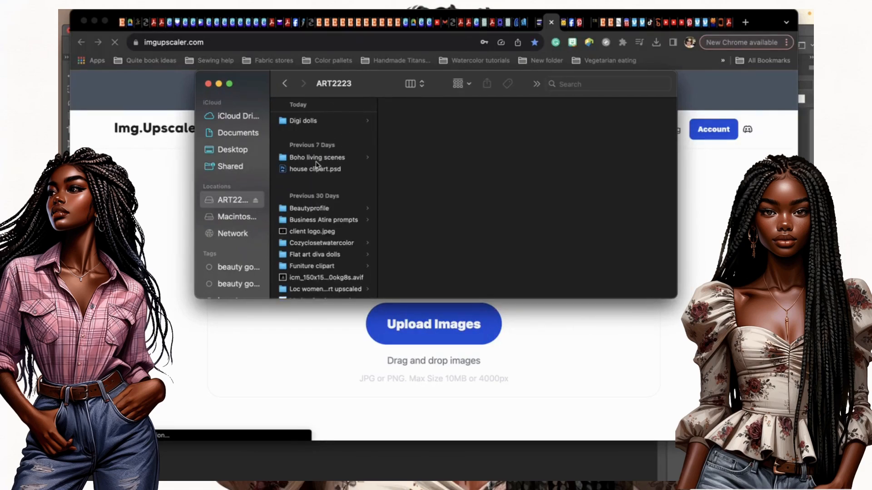
click(310, 123)
click(407, 122)
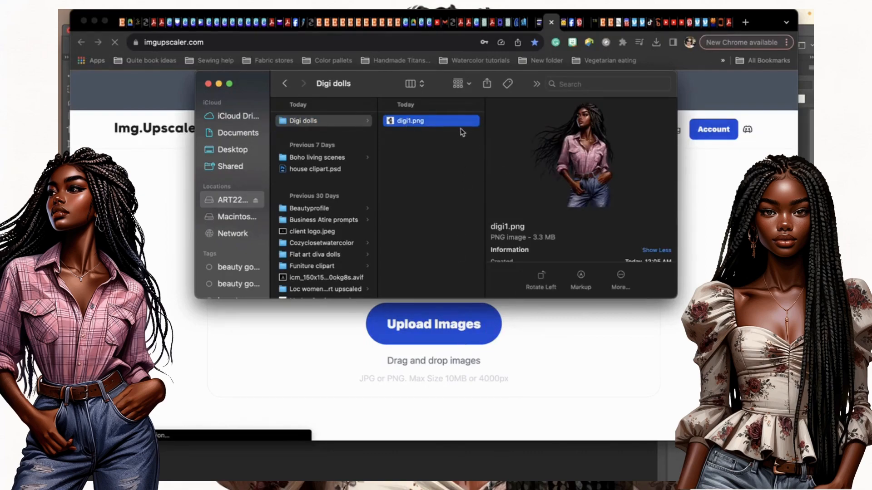
drag(462, 123, 445, 364)
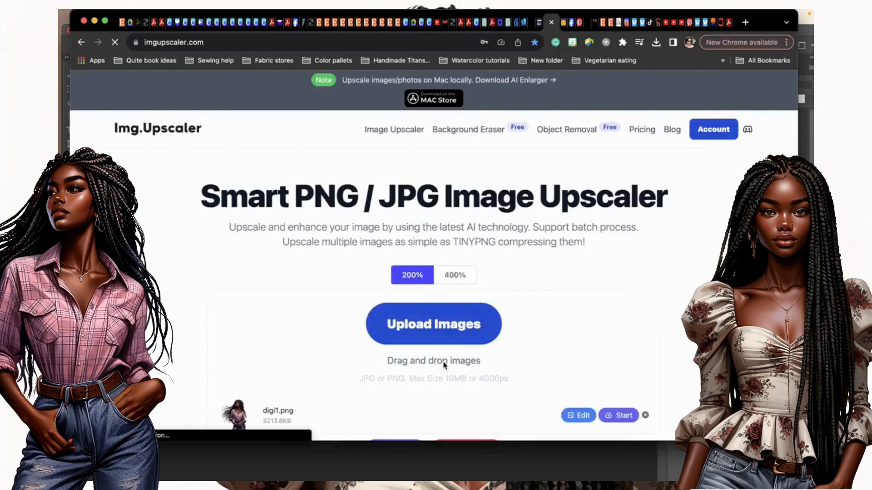
scroll(444, 364, down, 2)
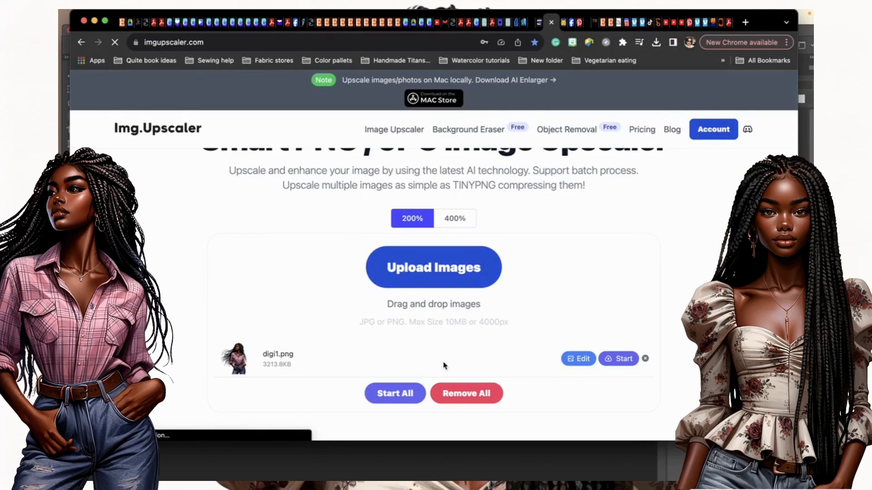
Start the 200% upscale of digi1.png and wait for the progress bar to finish.
click(65, 415)
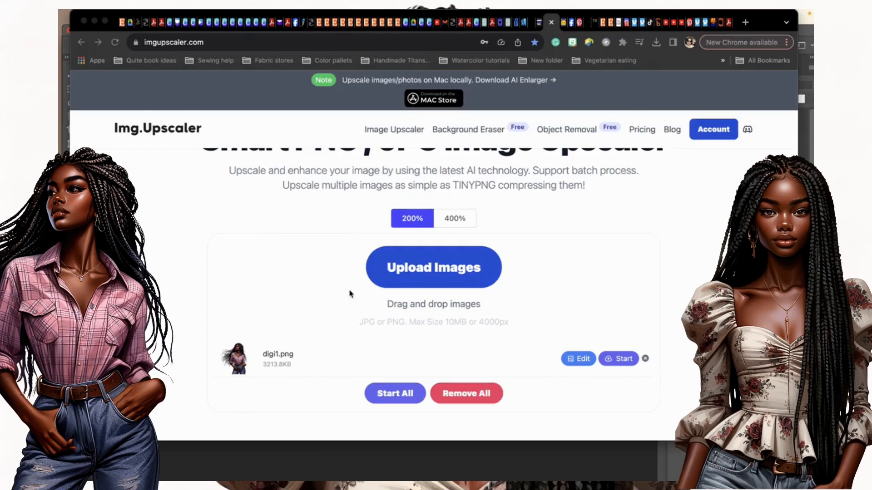
click(628, 361)
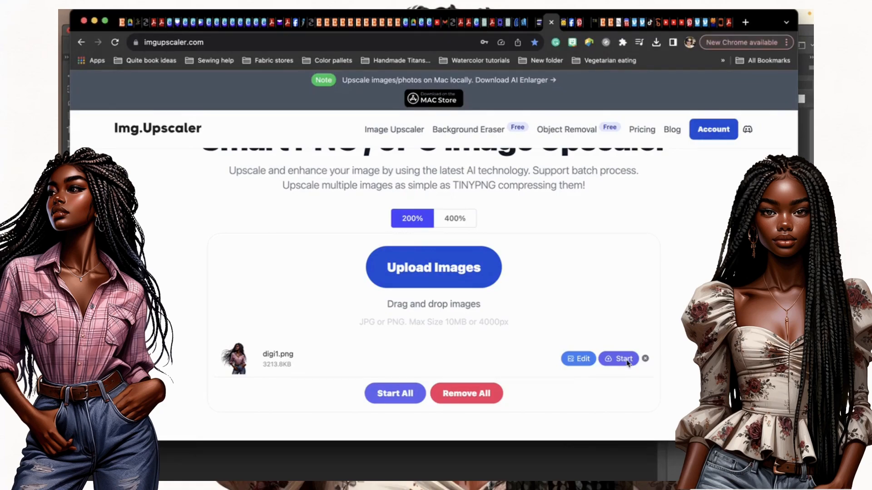
click(618, 358)
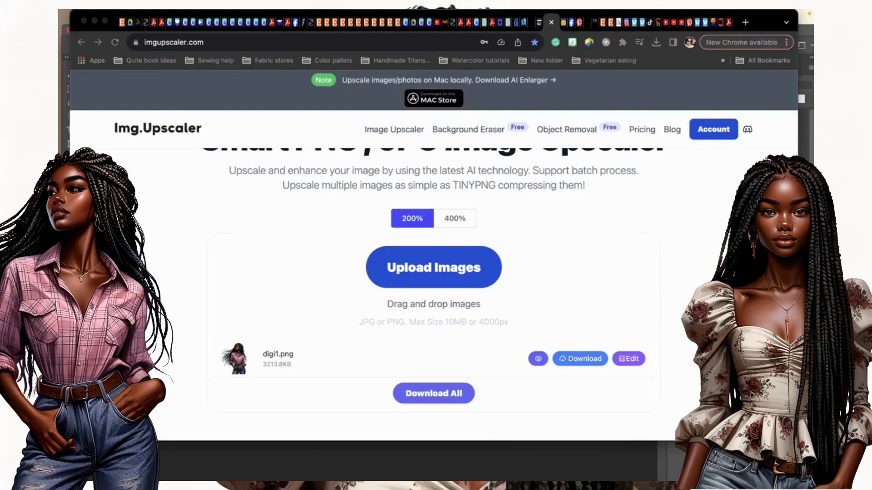
click(538, 359)
Open the before/after preview of digi1.png and drag the divider to compare detail.
click(538, 359)
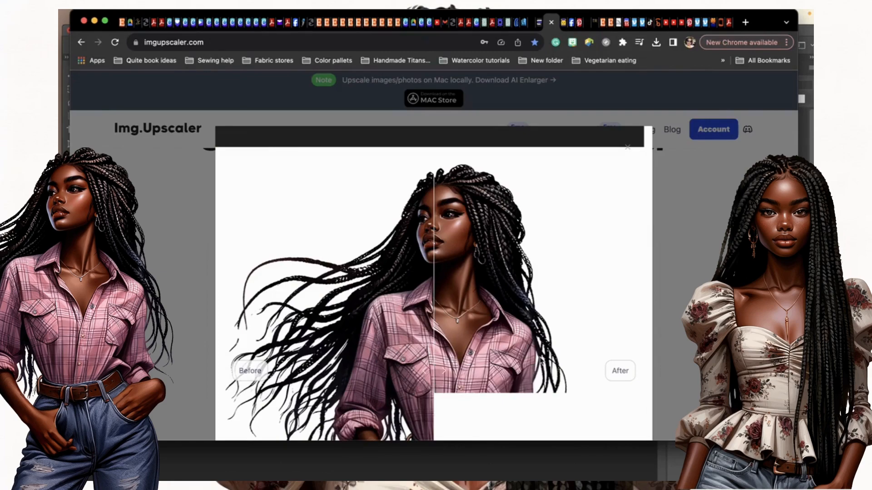
scroll(433, 273, down, 3)
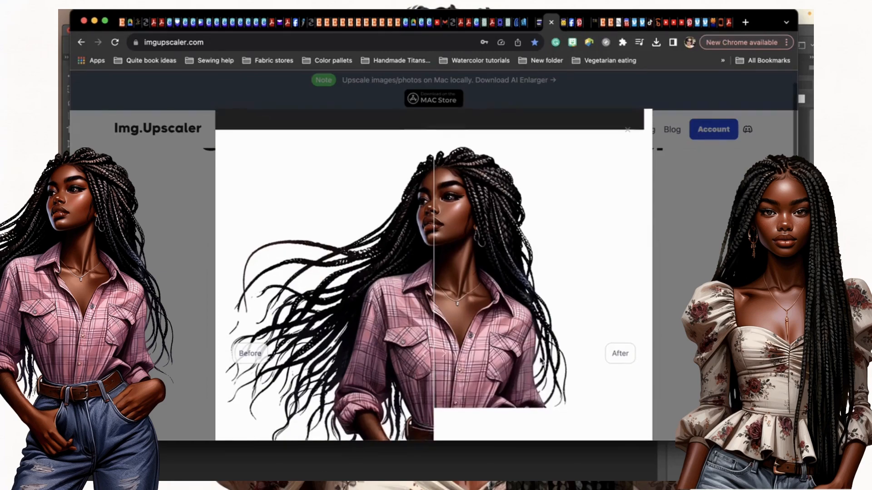
scroll(455, 168, down, 2)
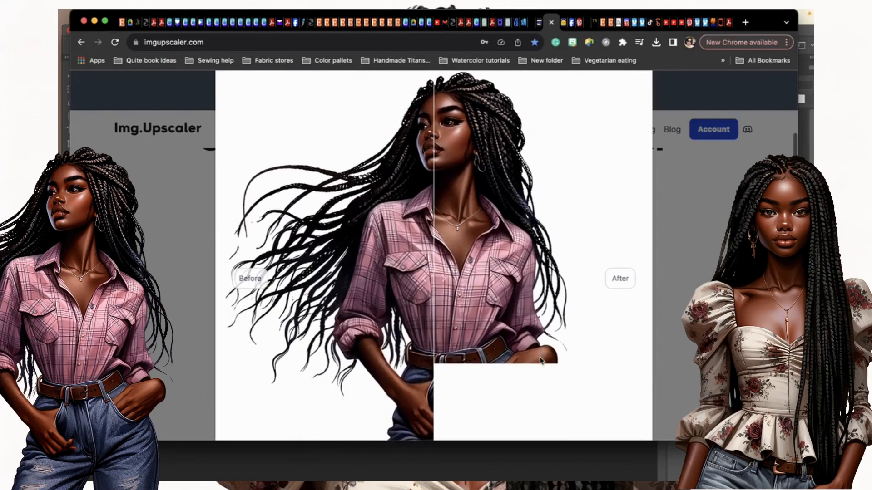
drag(434, 172, 205, 247)
Close the comparison and download the upscaled 37.7 MB digi1.png.
click(205, 246)
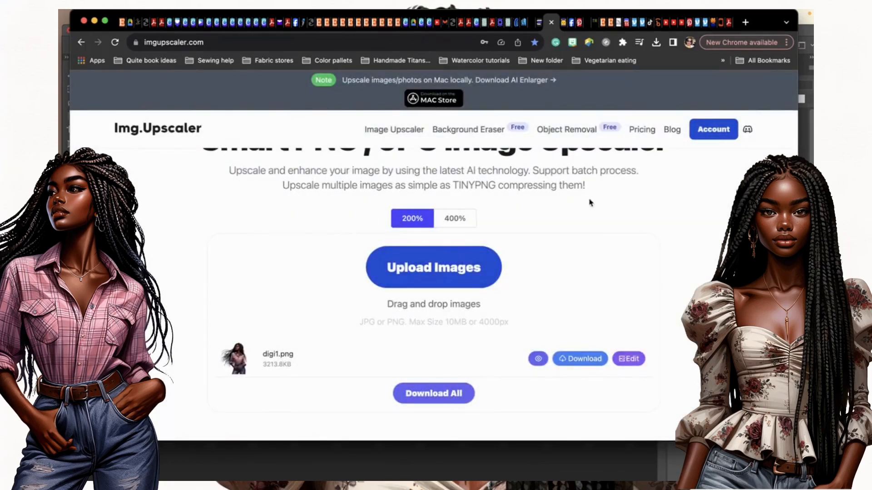
click(596, 362)
Open the original digi1.png from the Digi dolls folder in Preview at full size.
mouse_move(68, 58)
click(77, 32)
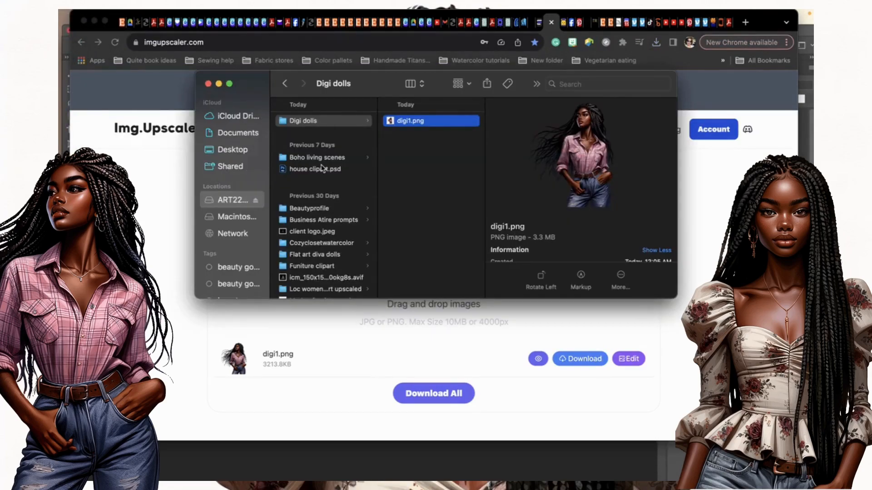
double_click(411, 124)
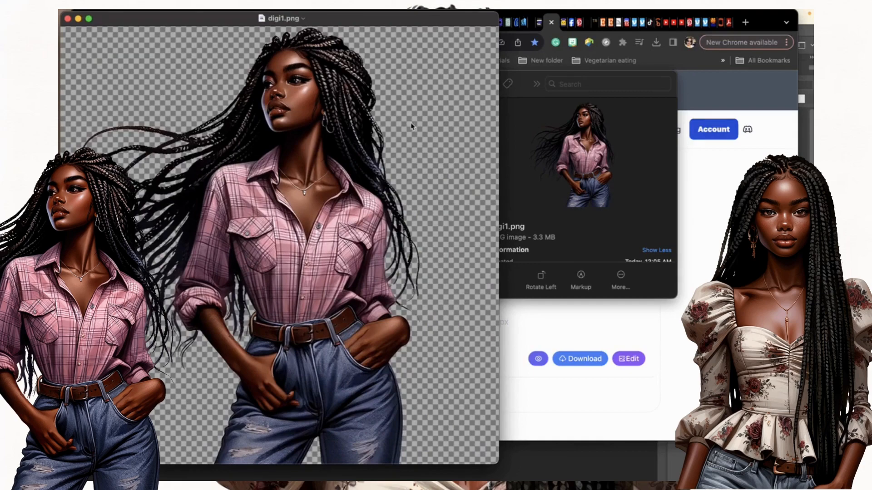
mouse_move(61, 64)
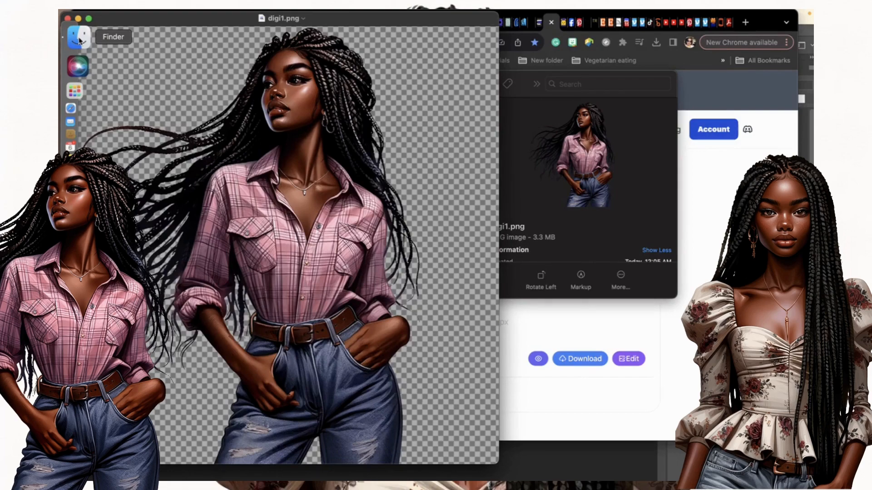
click(80, 41)
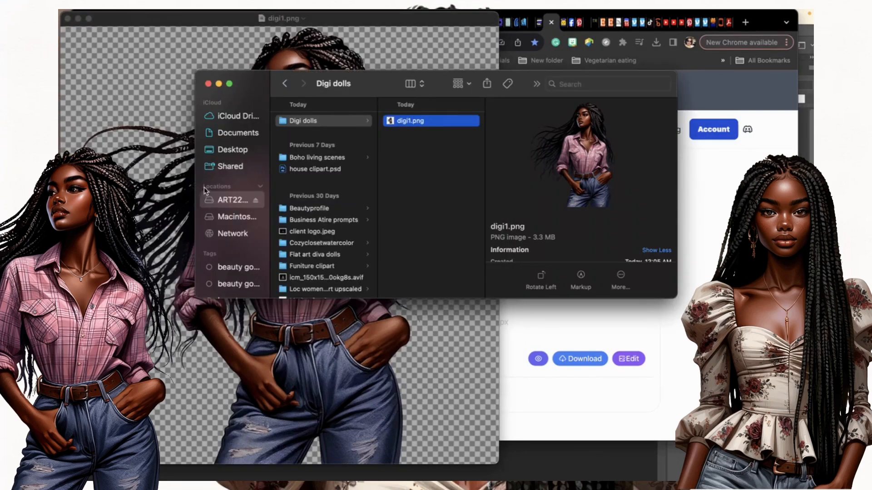
Open the upscaled digi1.png from the Downloads folder in Preview.
scroll(240, 238, down, 10)
scroll(240, 241, down, 2)
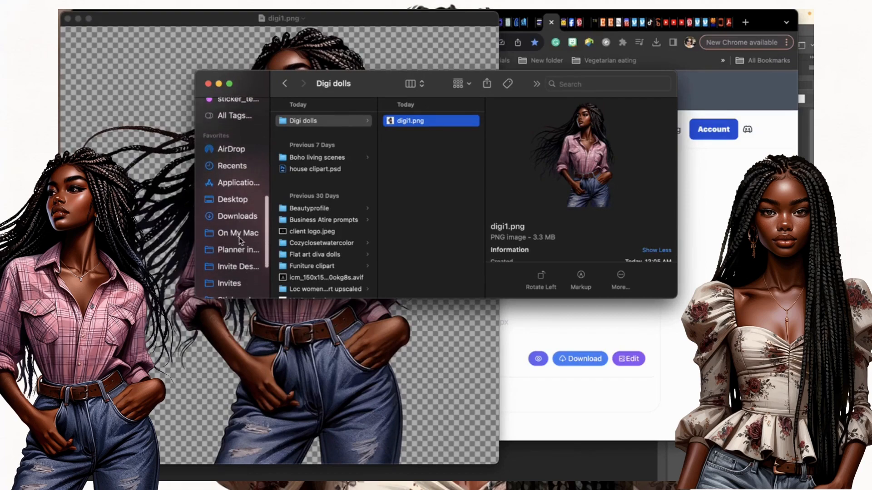
click(252, 216)
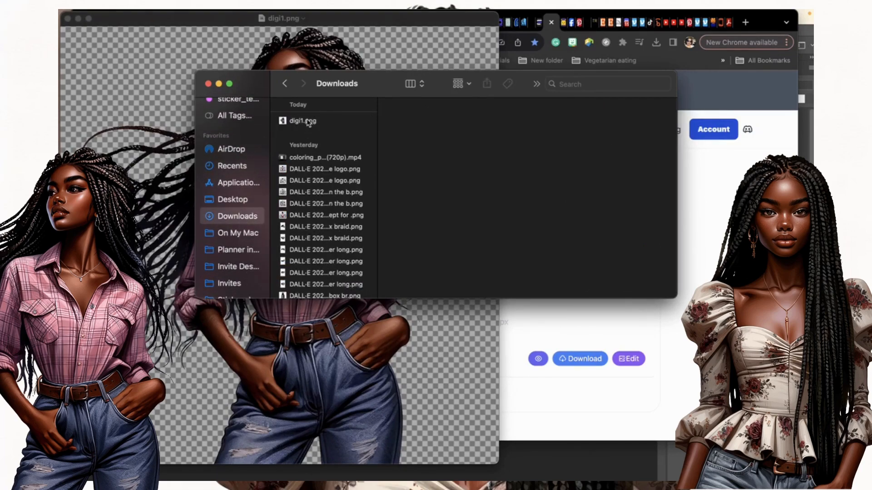
double_click(307, 121)
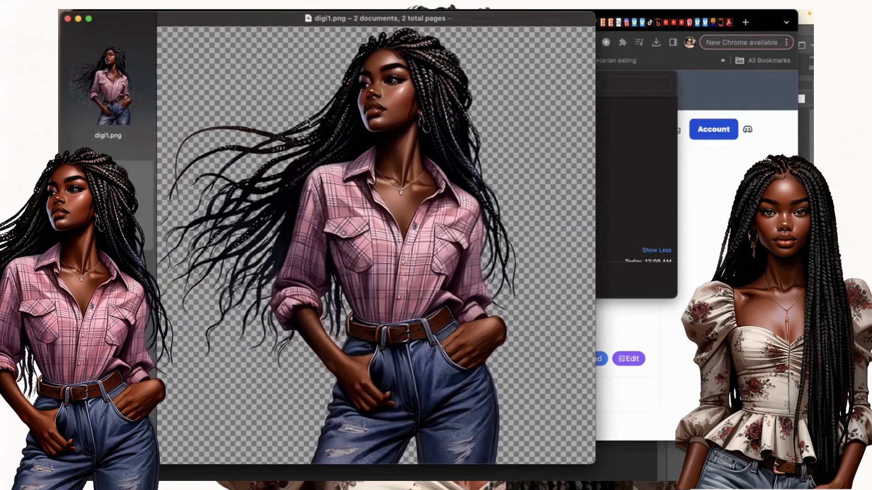
Switch back and forth between the original and upscaled digi1.png thumbnails to compare them.
click(124, 100)
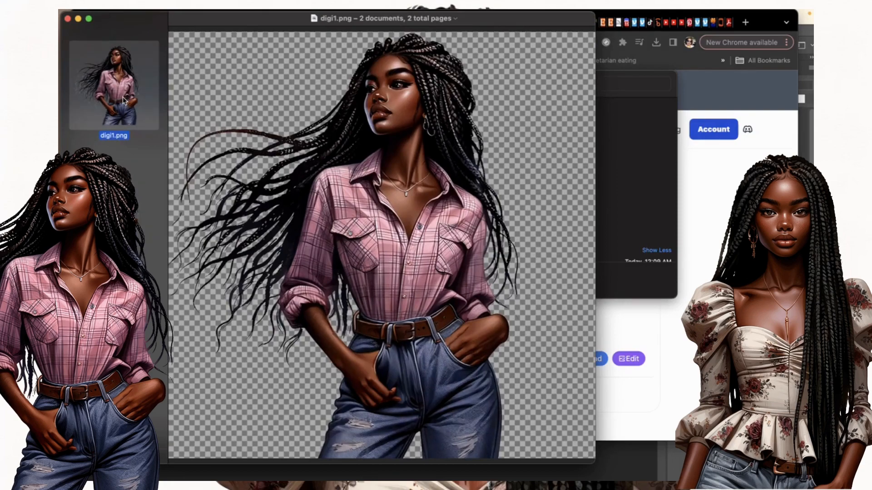
click(109, 200)
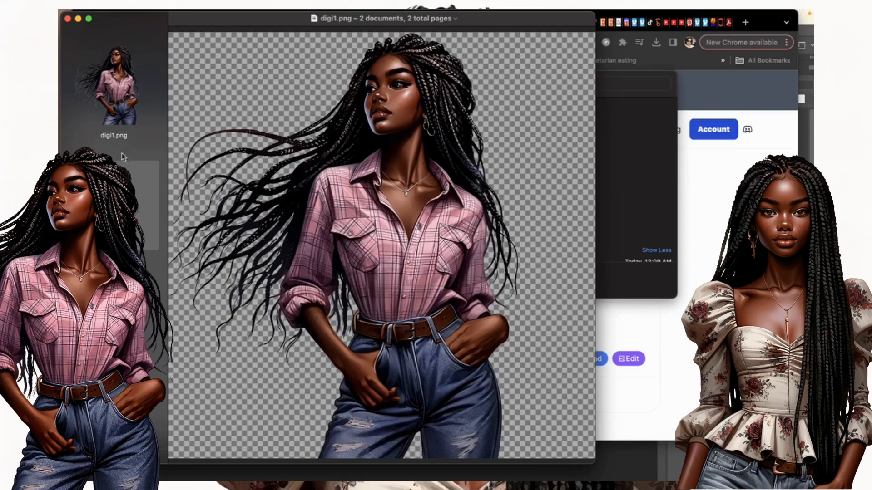
click(121, 114)
click(109, 201)
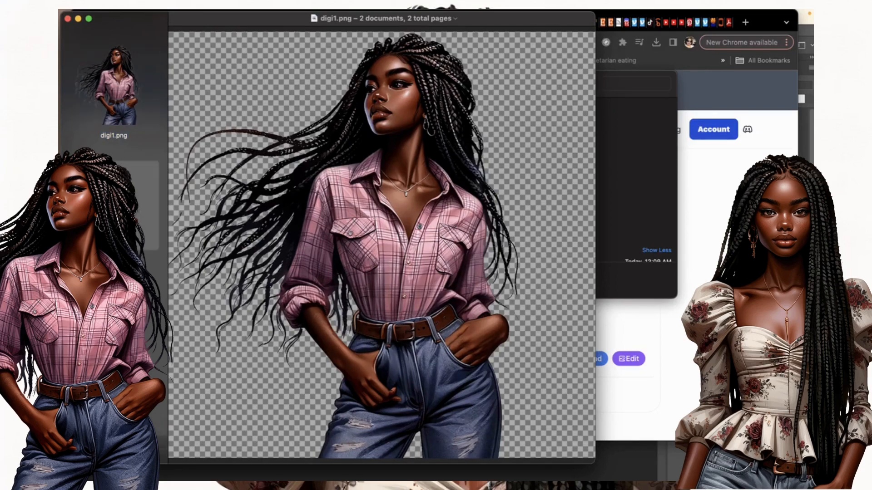
click(126, 106)
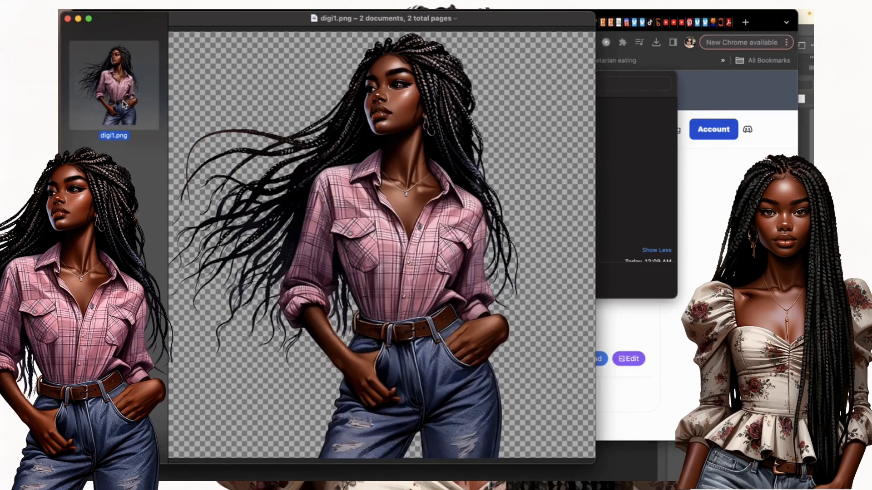
click(116, 202)
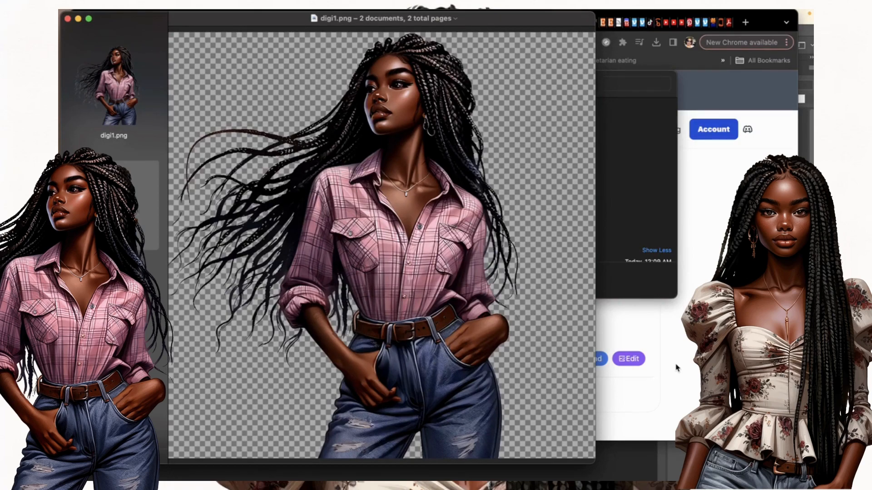
key(F12)
click(700, 382)
Switch to the Etsy Listings tab, close the gear dropdown and open the public shop storefront.
click(323, 23)
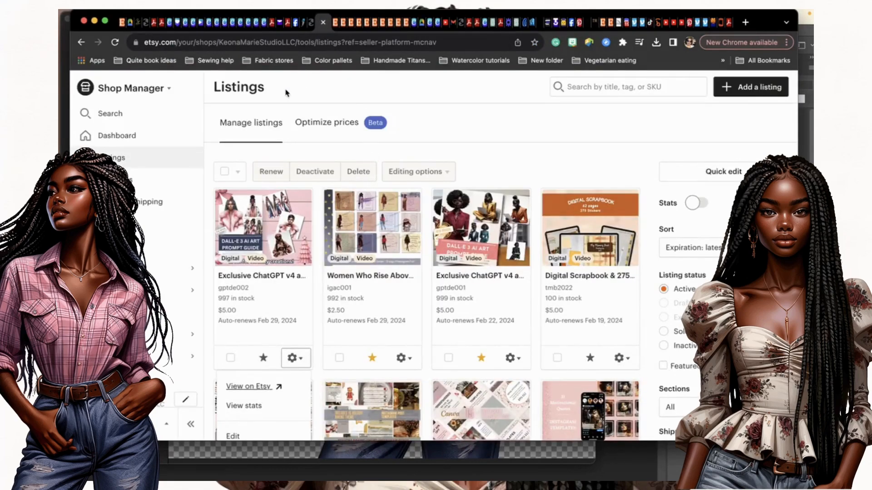
click(148, 400)
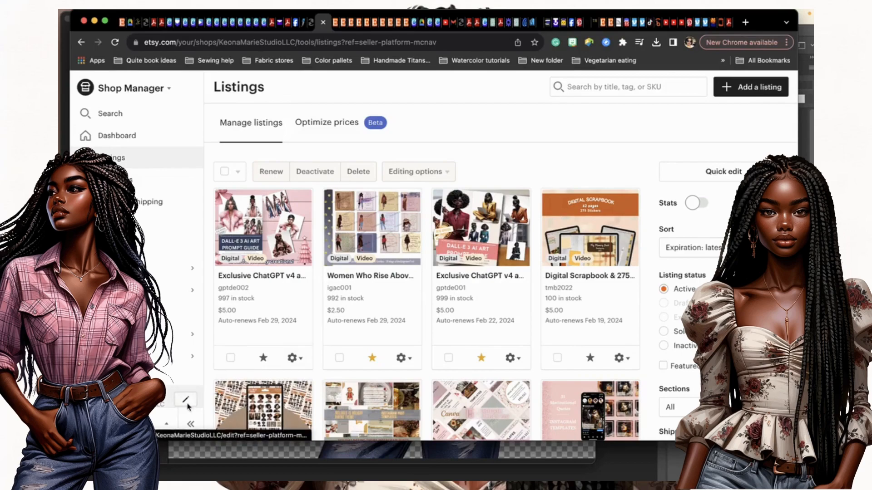
click(132, 401)
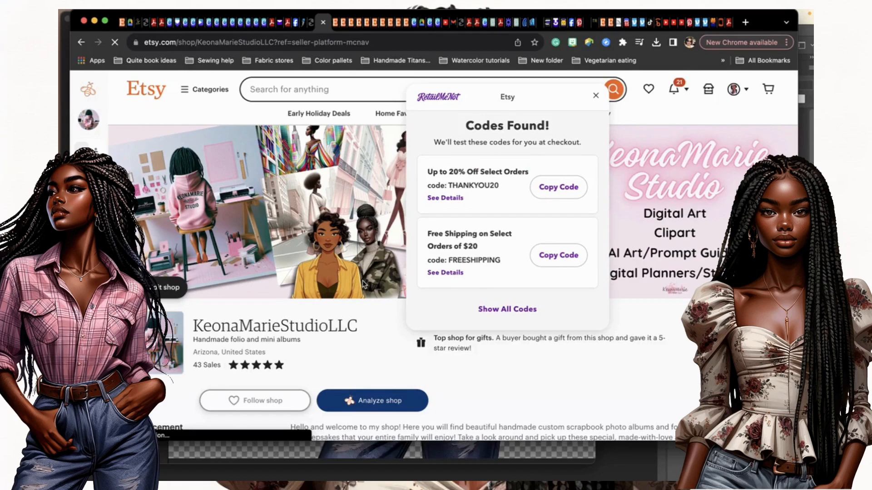
Close the RetailMeNot 'Codes Found!' popup and scroll down to the Featured items and All Items rows.
click(595, 95)
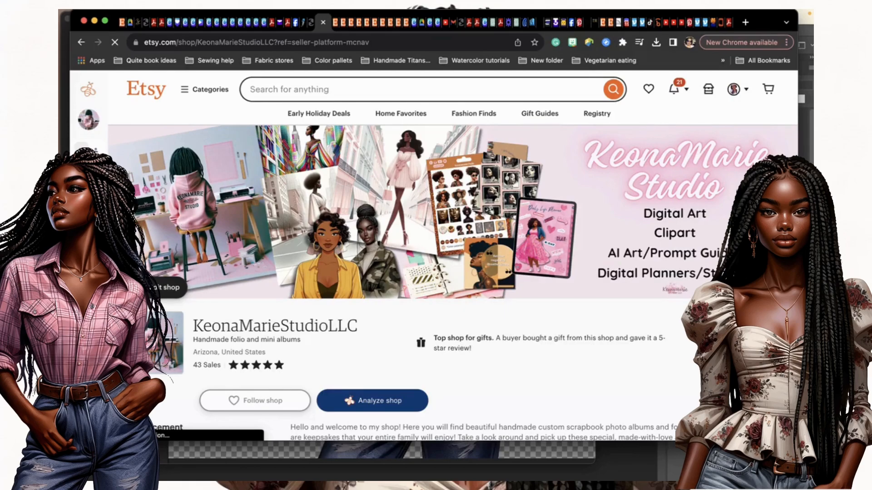
scroll(242, 338, down, 3)
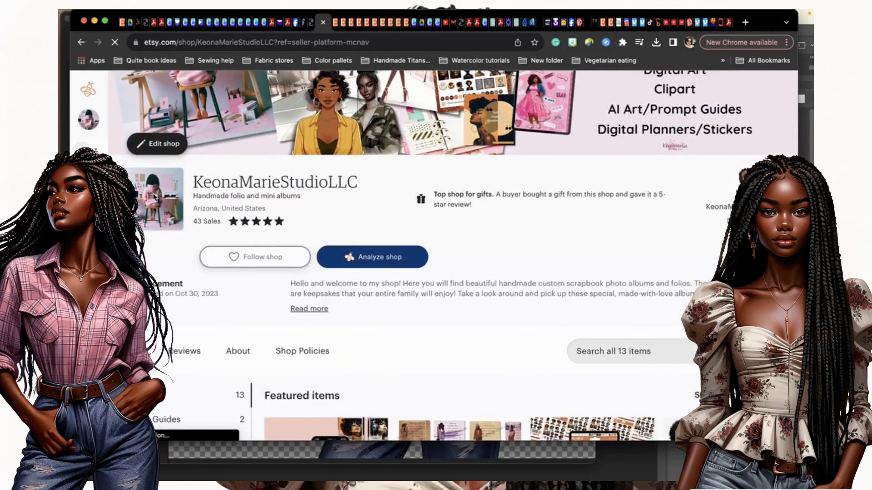
scroll(155, 197, down, 3)
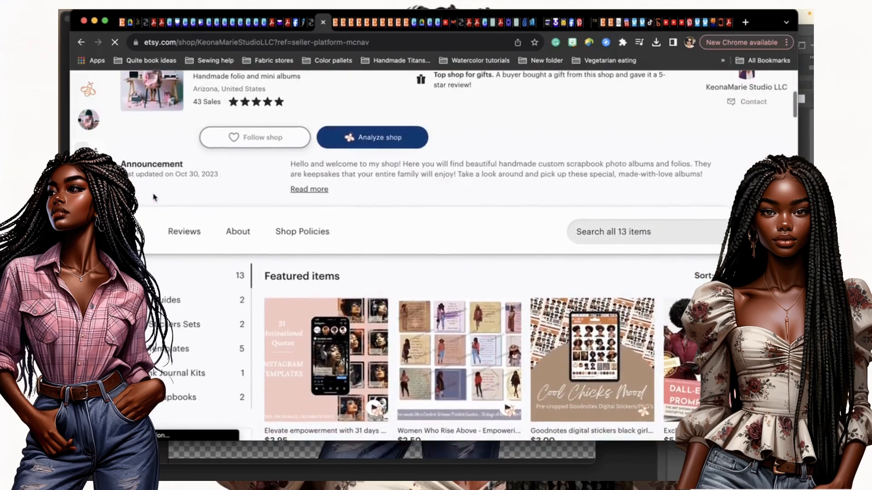
scroll(154, 196, down, 4)
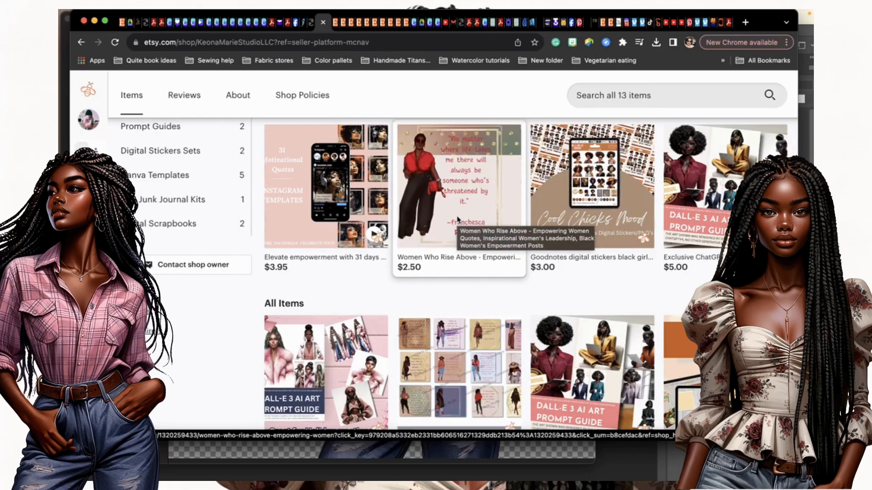
Open the 'Women Who Rise Above' listing, then return to the shop's item overview tab.
click(457, 219)
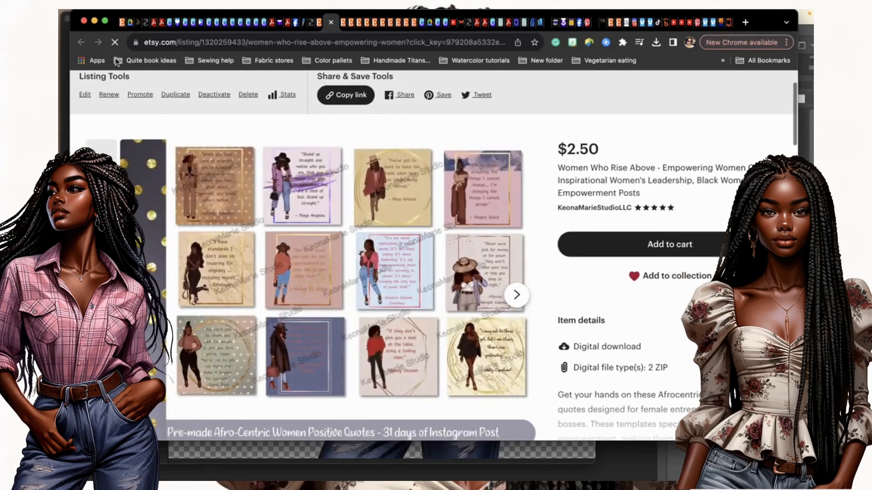
click(319, 25)
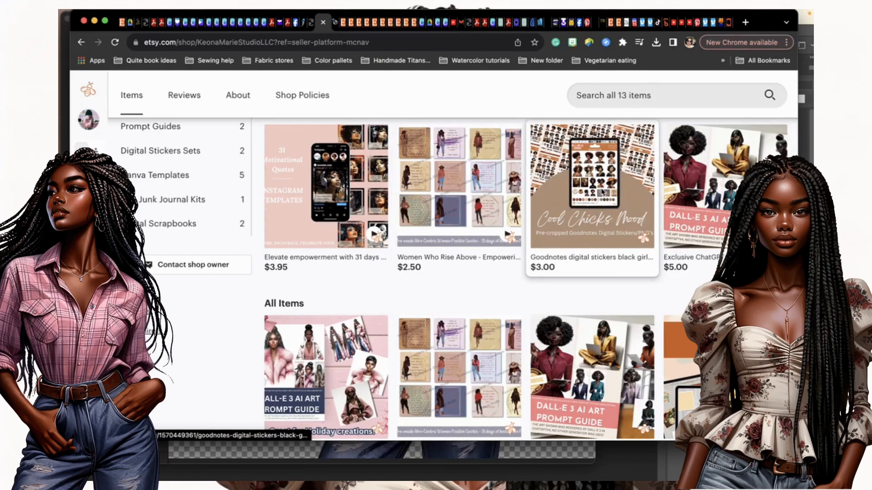
Open the $3.00 Goodnotes digital stickers listing and advance its gallery to the '1 SHEET' preview.
click(607, 205)
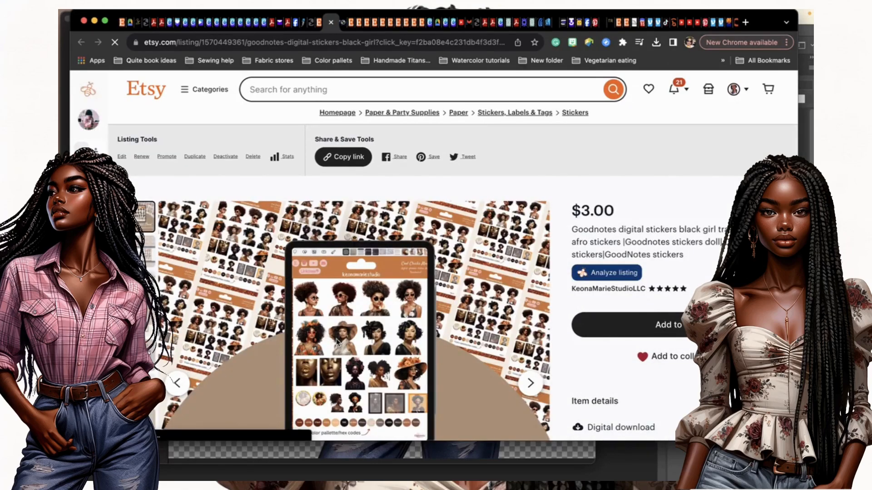
scroll(337, 342, down, 3)
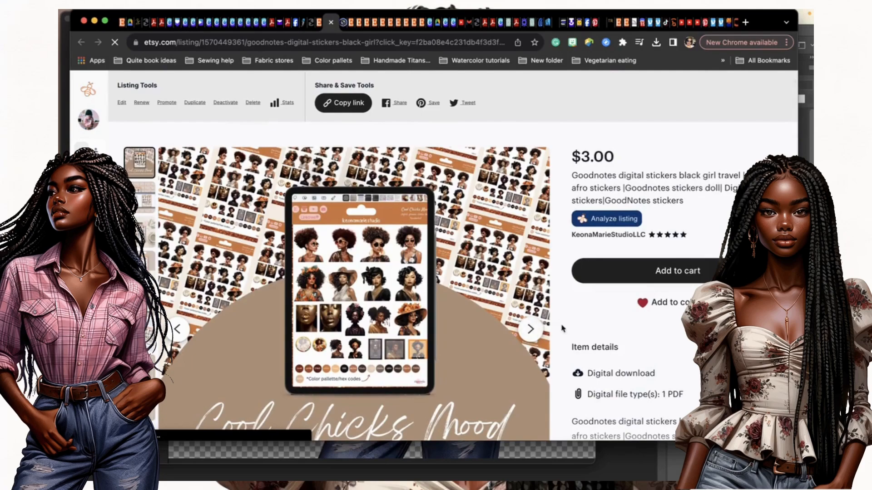
click(531, 329)
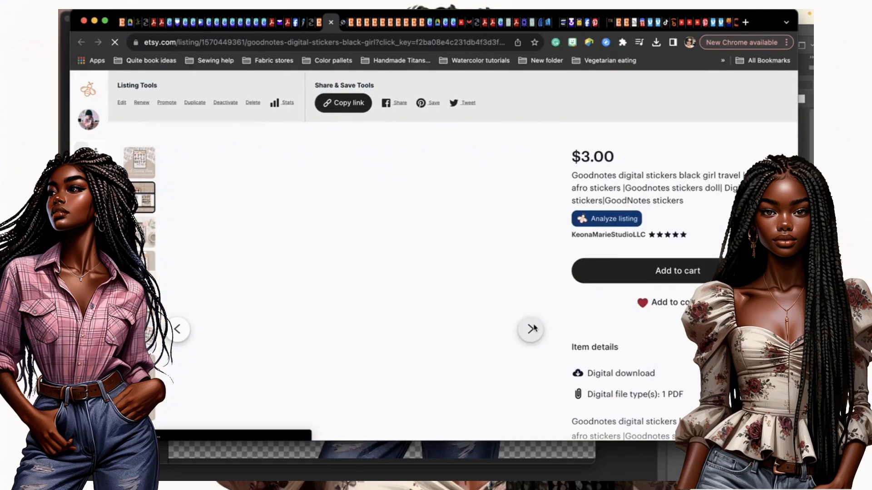
click(531, 329)
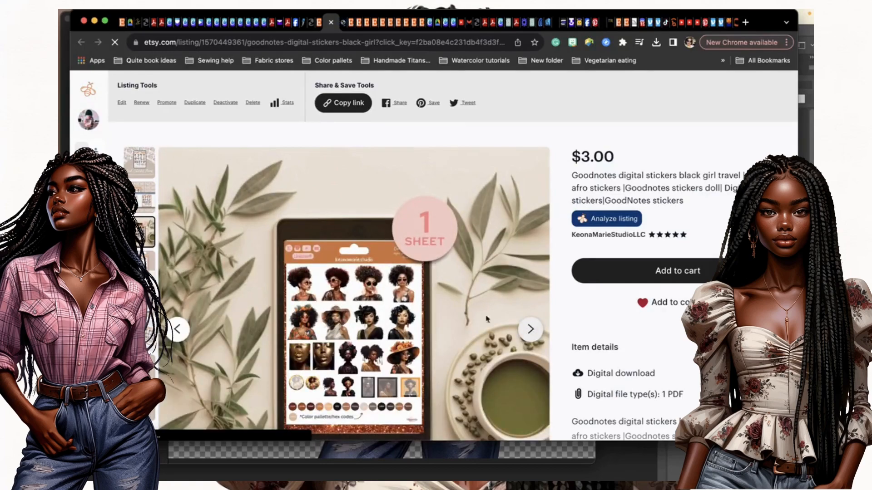
scroll(449, 316, down, 3)
scroll(449, 317, down, 1)
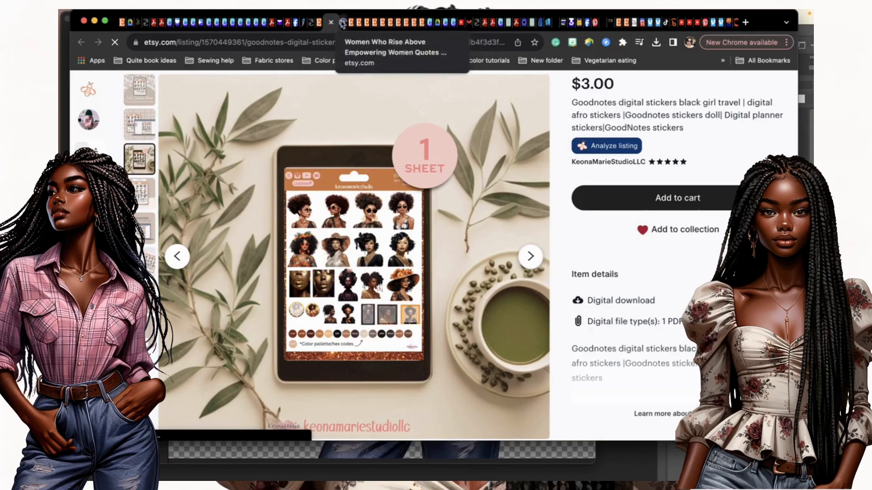
Scroll through pages 1 to 3 of the Pink Winter Holidays doll sticker set, ending on page 2.
click(210, 22)
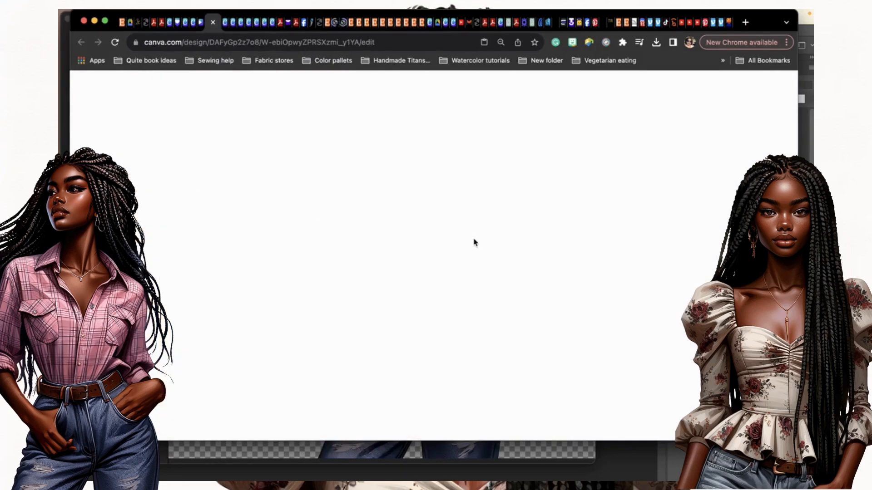
scroll(477, 242, up, 3)
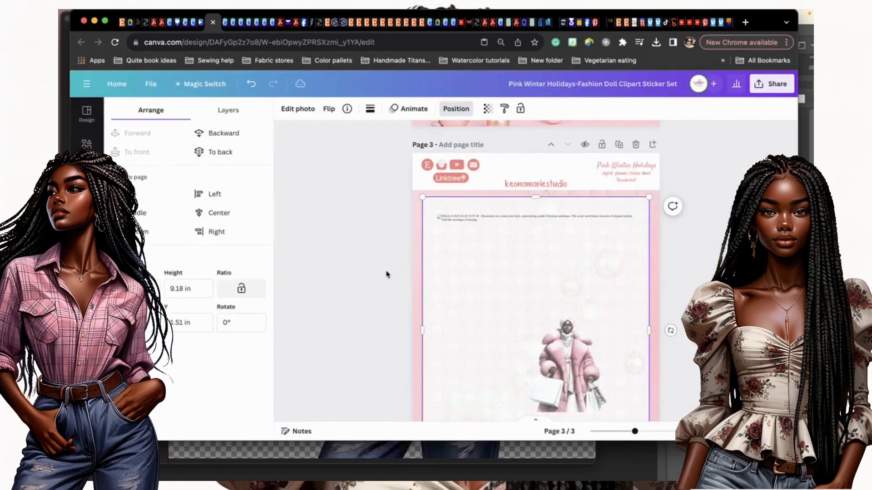
scroll(525, 250, up, 3)
scroll(525, 253, up, 2)
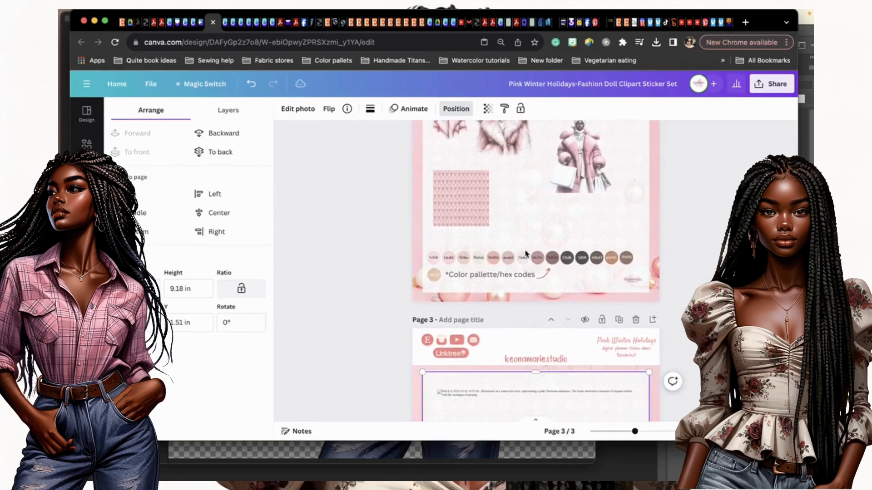
scroll(525, 254, up, 10)
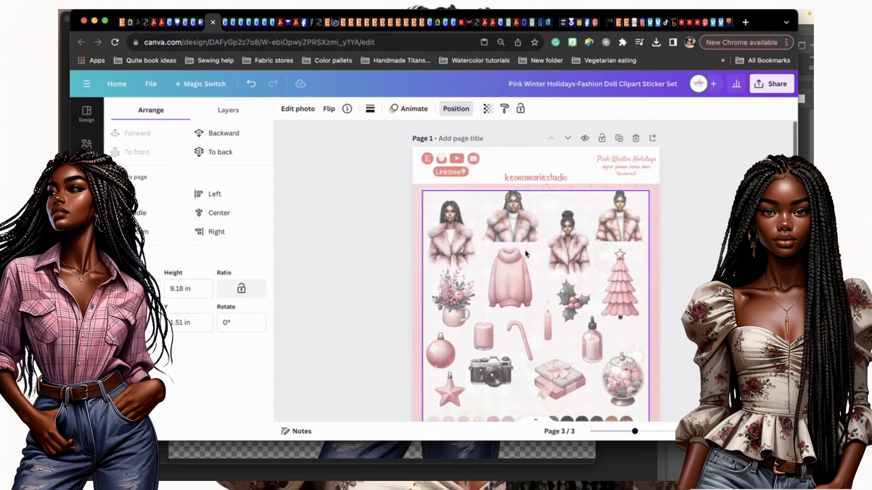
scroll(525, 253, down, 4)
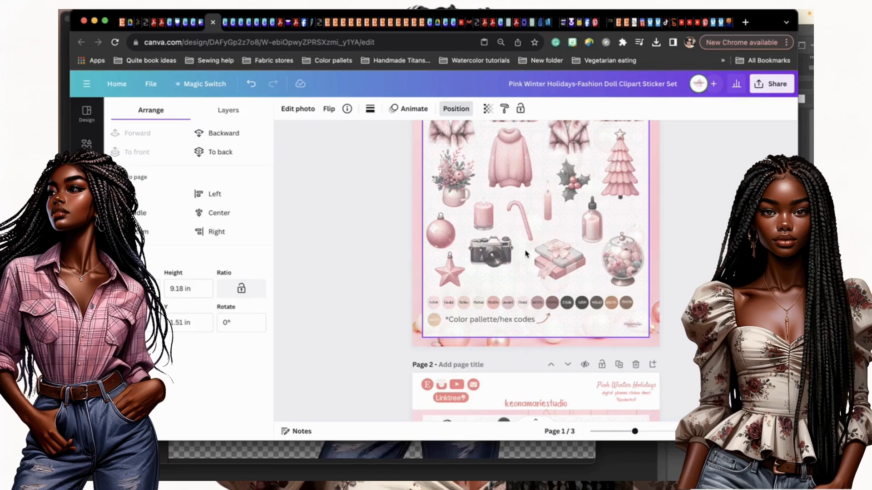
scroll(526, 253, down, 4)
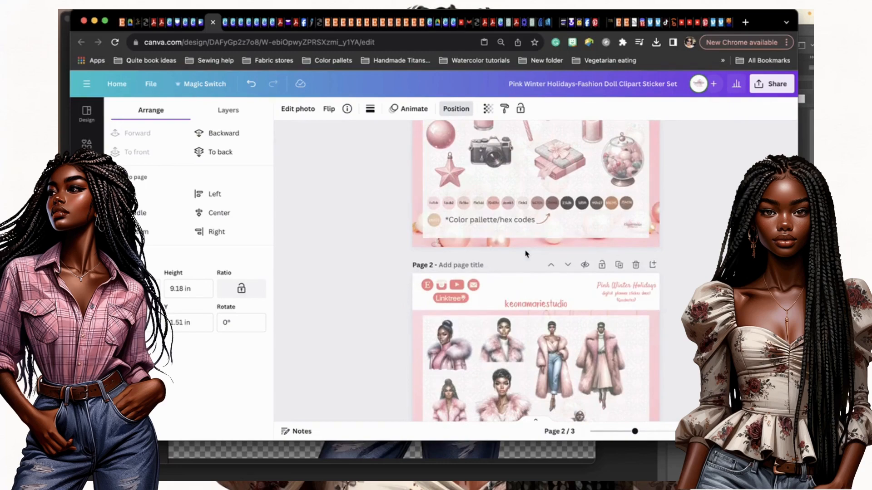
scroll(526, 253, down, 3)
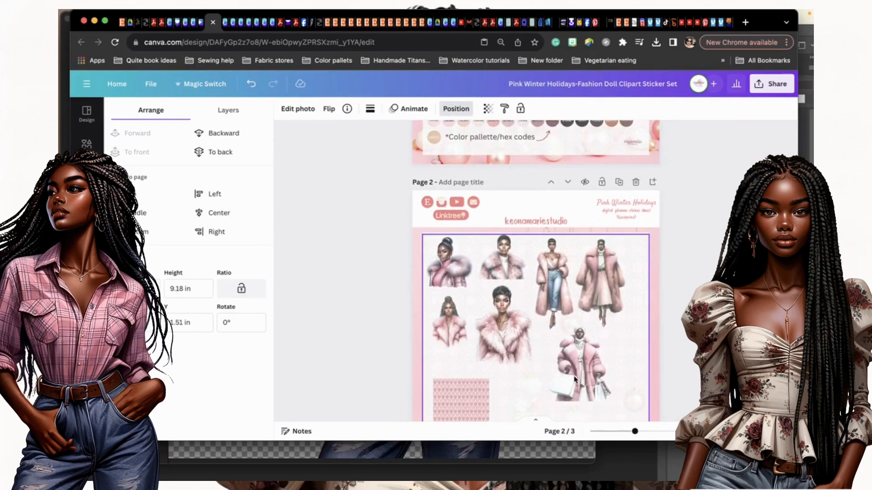
scroll(575, 380, down, 12)
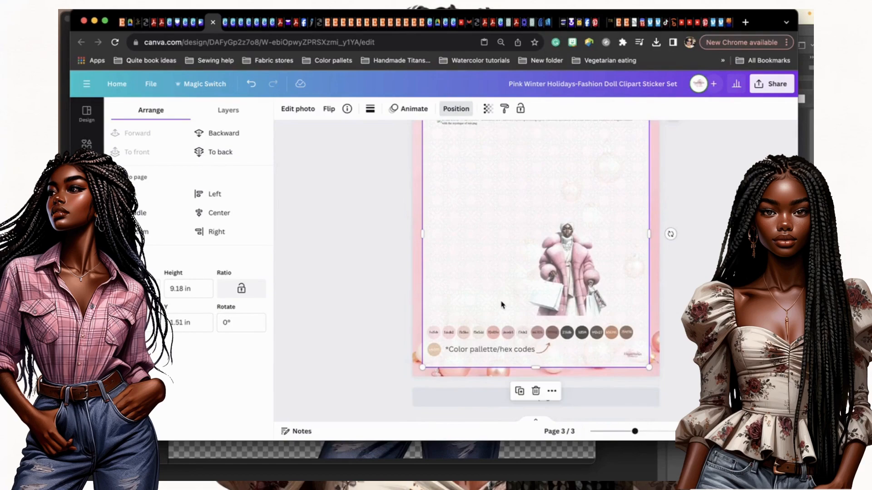
scroll(582, 252, up, 3)
scroll(582, 253, down, 2)
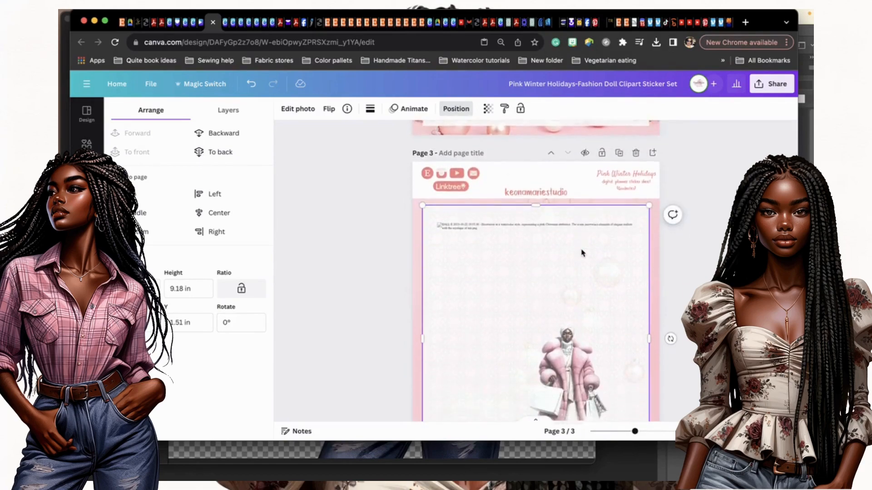
scroll(583, 253, down, 2)
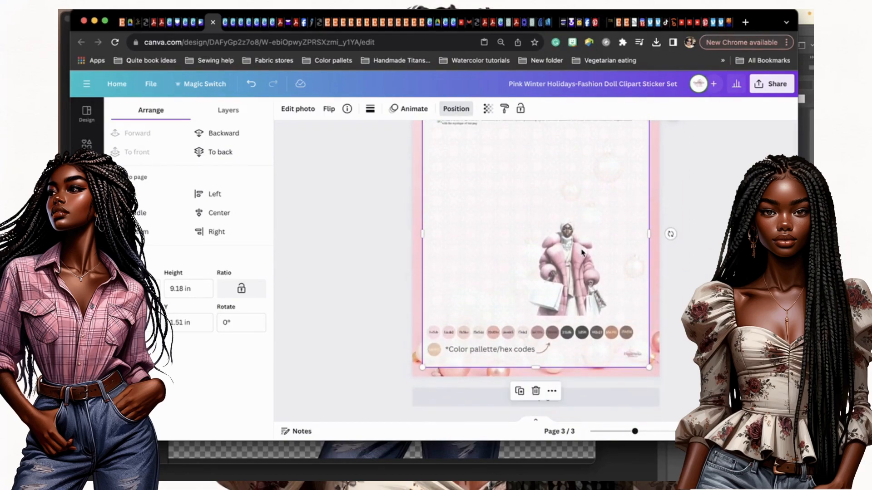
scroll(582, 253, up, 1)
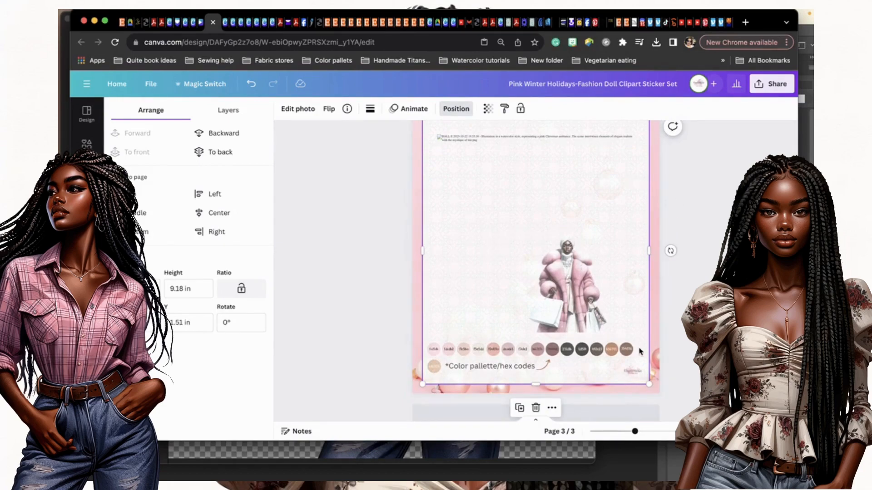
scroll(607, 285, up, 6)
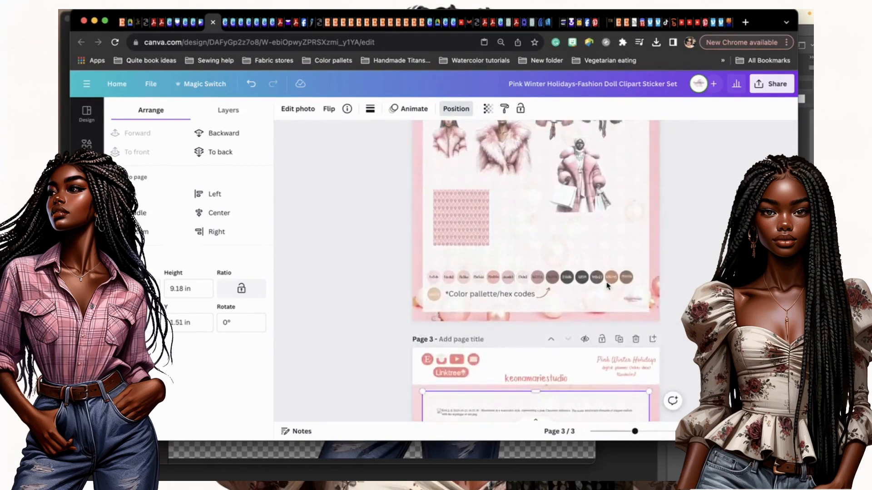
scroll(607, 284, up, 1)
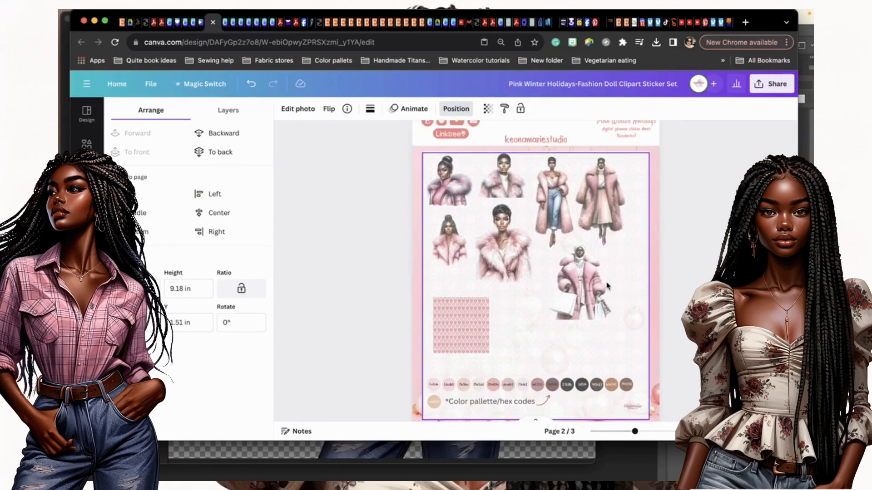
scroll(607, 285, up, 1)
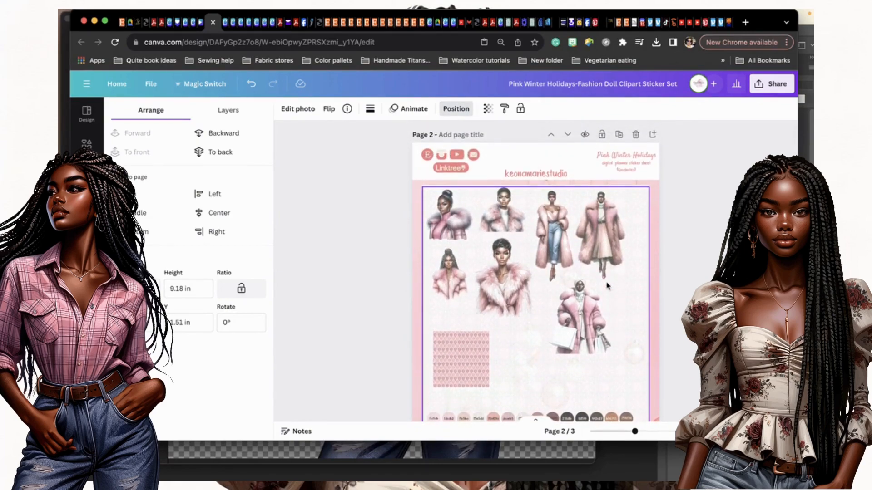